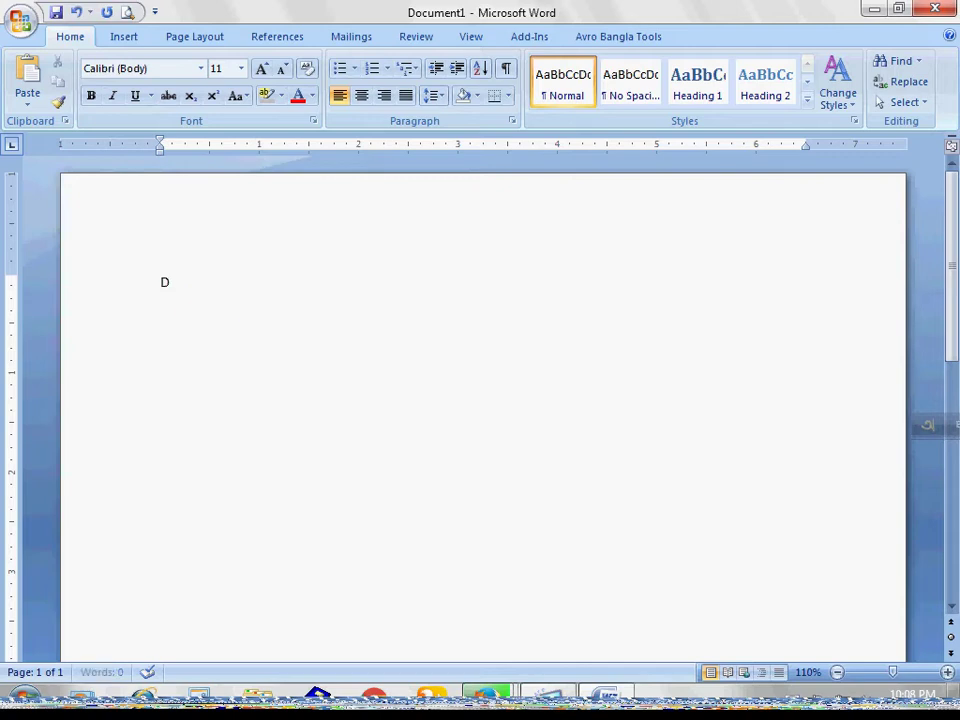
# Step: Type the greeting to friends and correct the misspelled 'boucher' to 'Boucher'
pyautogui.write('ear Friends ,')
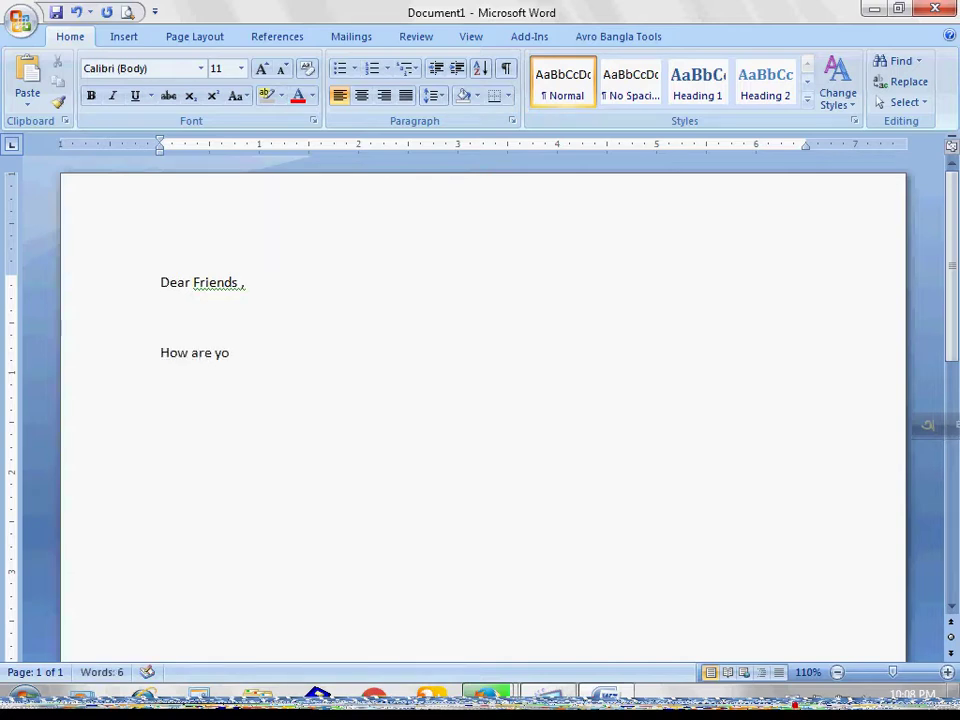
pyautogui.write('hope ev')
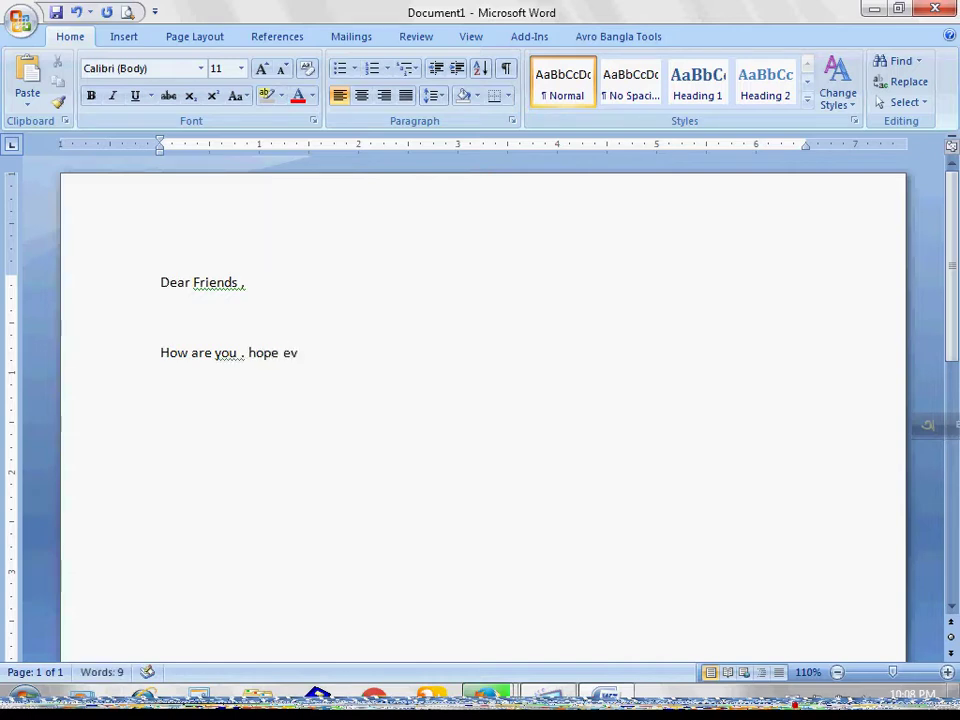
pyautogui.write('ery body wel')
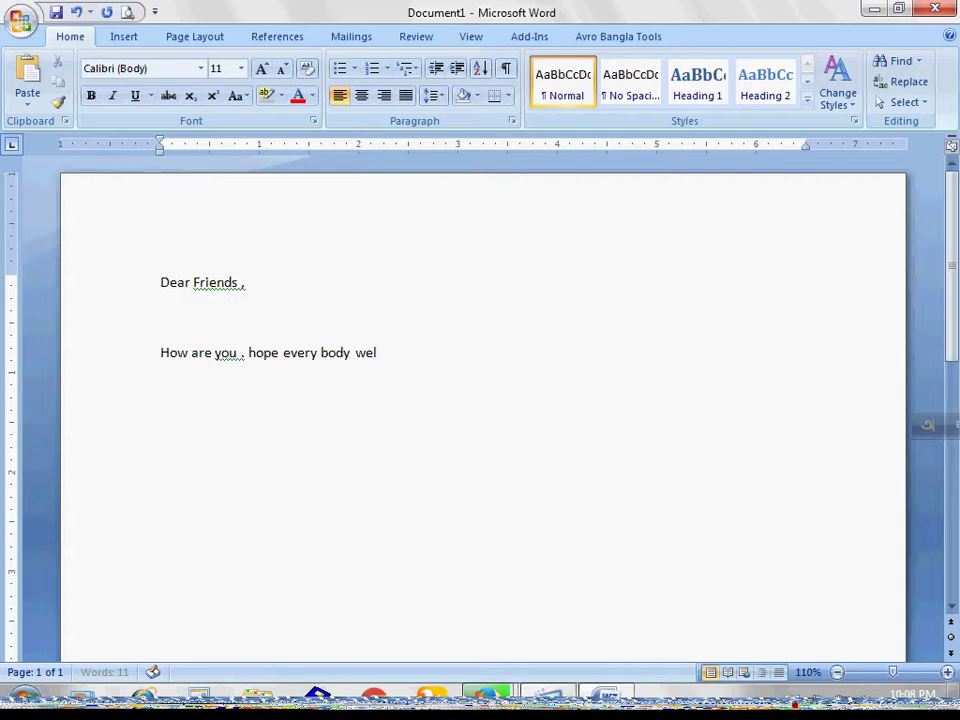
pyautogui.write('...')
pyautogui.write('od')
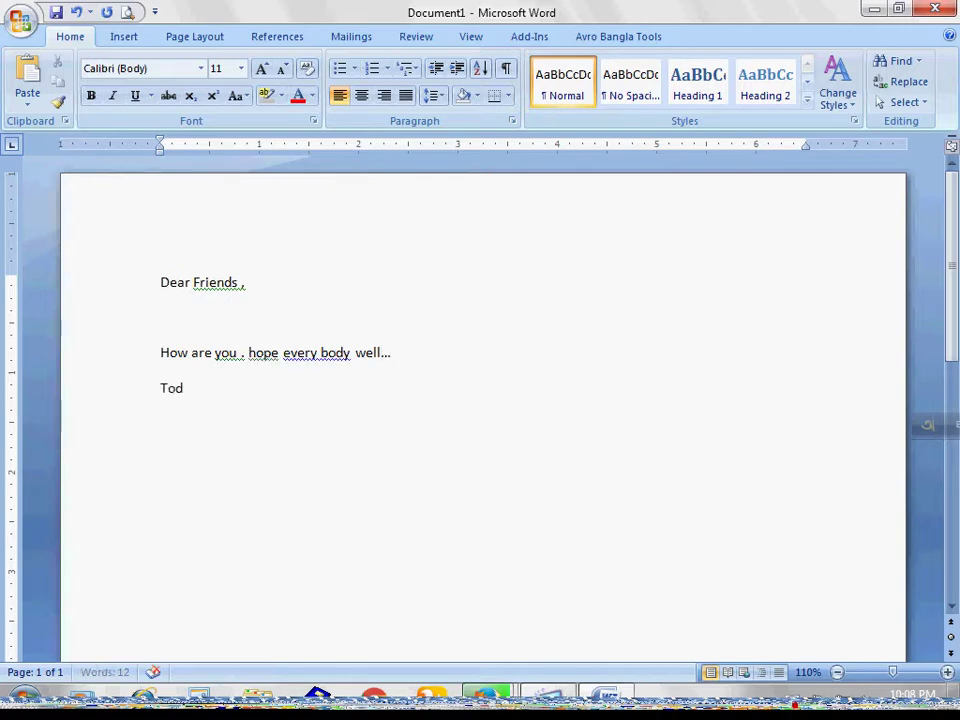
pyautogui.write(' iill ')
pyautogui.write('Show you')
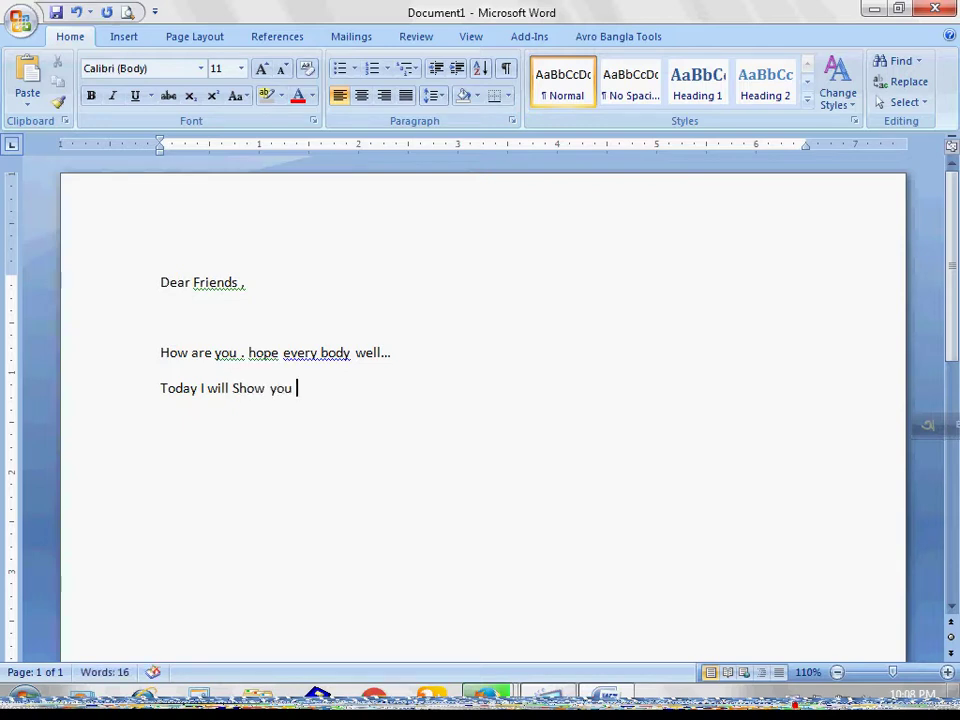
pyautogui.write('how ')
pyautogui.write('to make a')
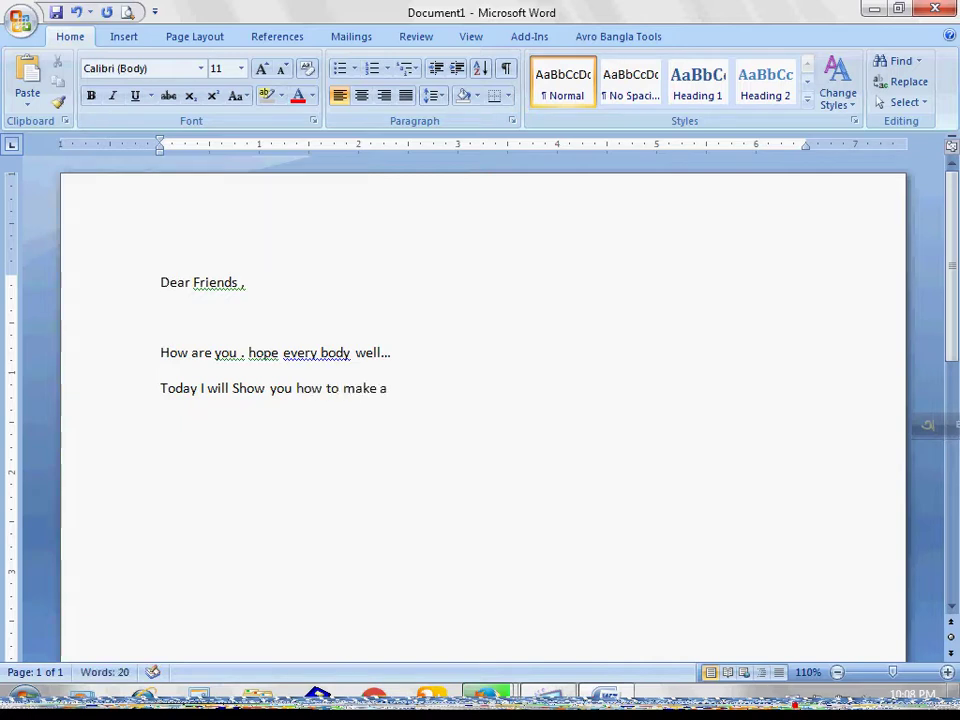
pyautogui.write(' business shop boucher')
pyautogui.rightClick(506, 388)
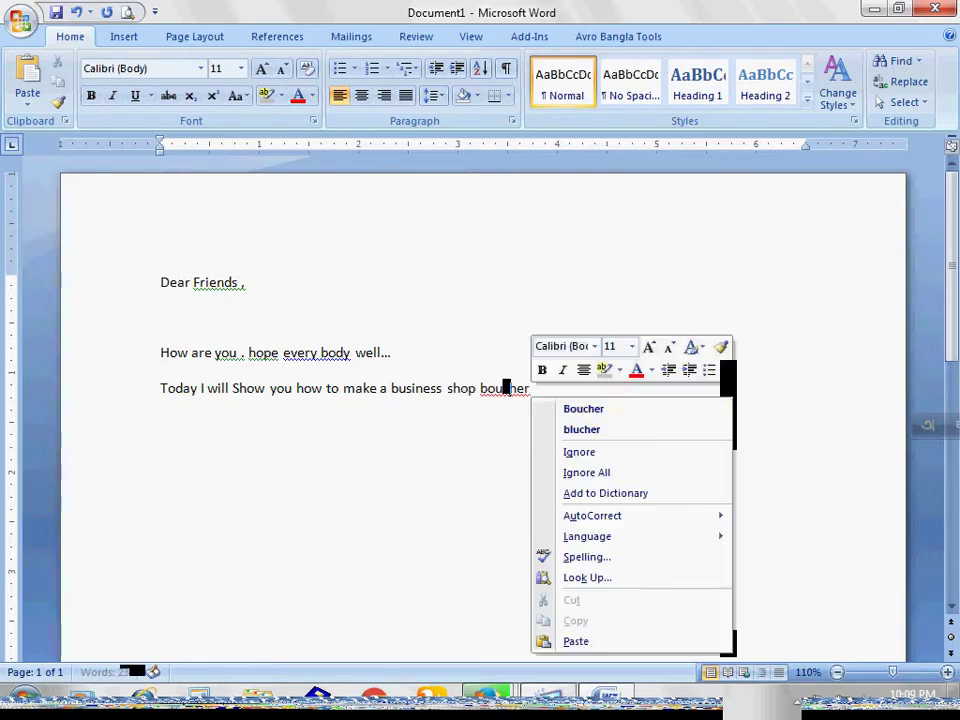
pyautogui.click(583, 408)
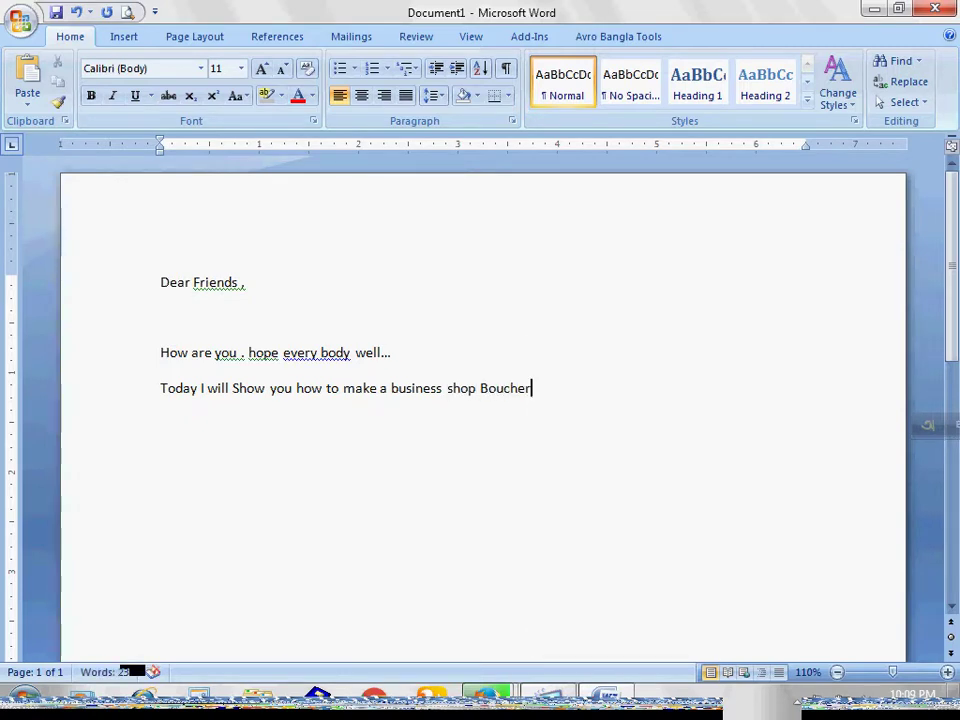
# Step: Add 'you also able to make this.' and a closing line 'So , Let's start this ....'
pyautogui.write('you ')
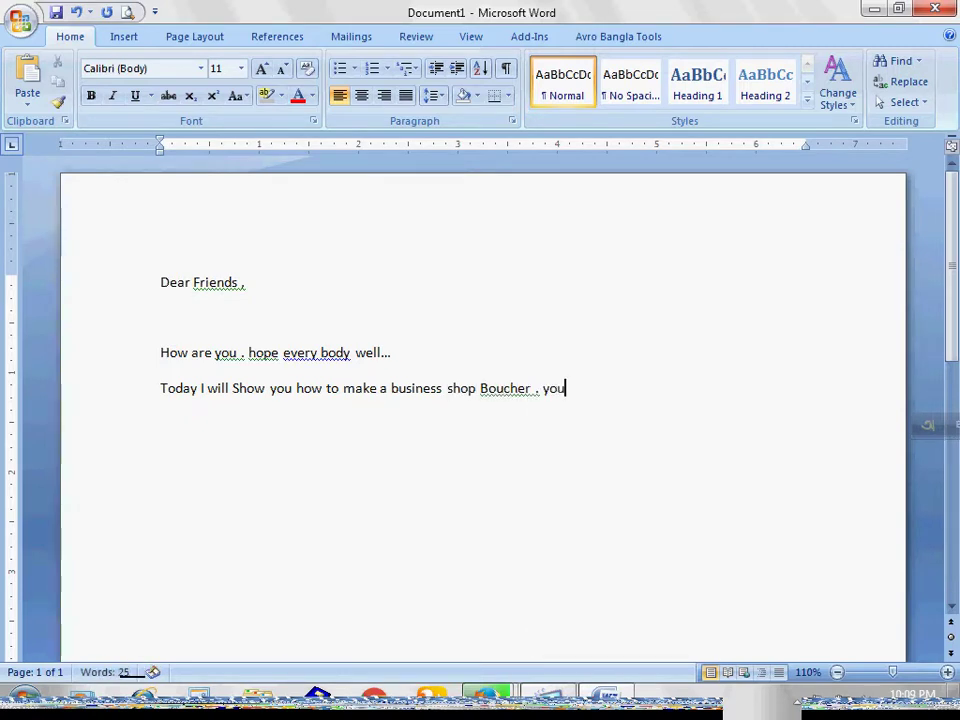
pyautogui.write('also able to')
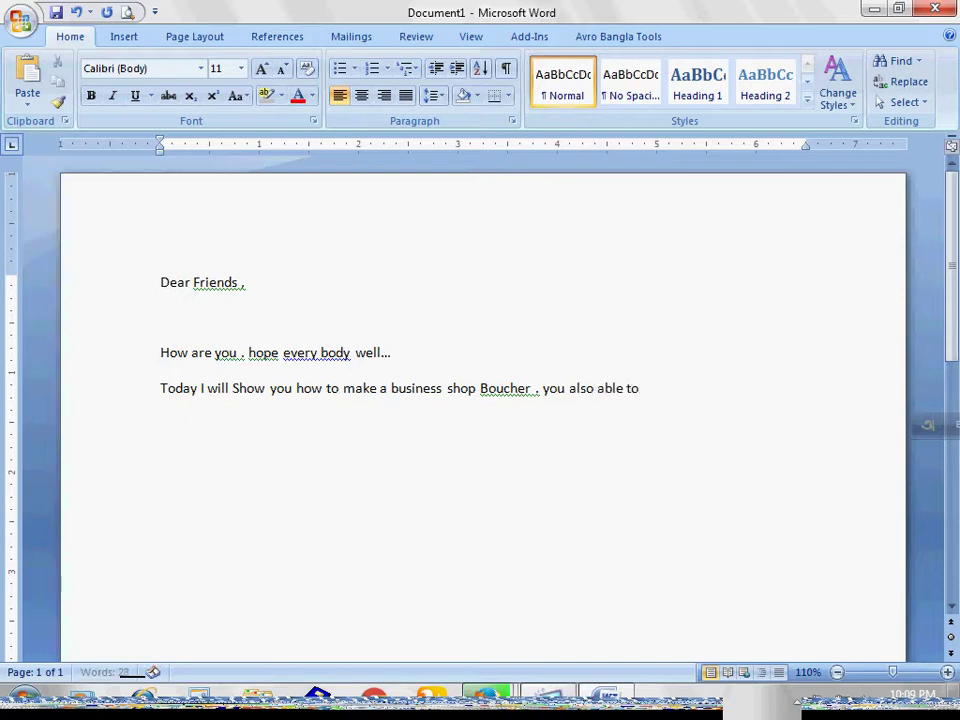
pyautogui.write(' make t')
pyautogui.write('his.')
pyautogui.press('Return')
pyautogui.press('Return')
pyautogui.press('Return')
pyautogui.press('BackSpace')
pyautogui.press('BackSpace')
pyautogui.write('So ')
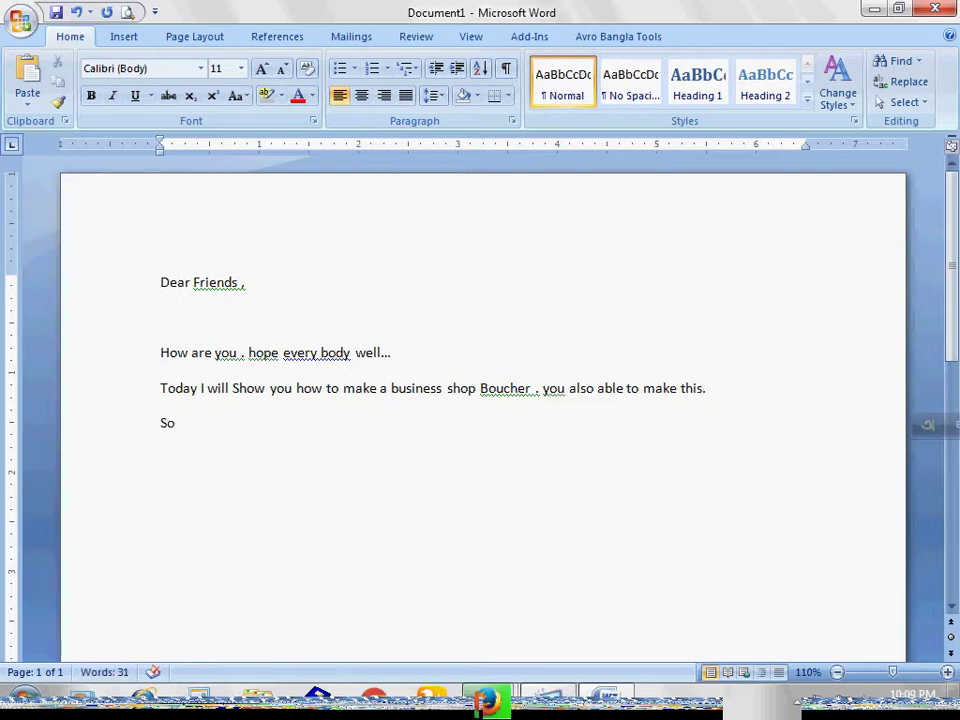
pyautogui.write(', Lets')
pyautogui.press('BackSpace')
pyautogui.write("'s")
pyautogui.write('a')
pyautogui.write(' this ....')
# Step: Insert a page break and put 'Daffodil' and 'Computers' on separate lines atop page 2
pyautogui.scroll(-10, 483, 400)
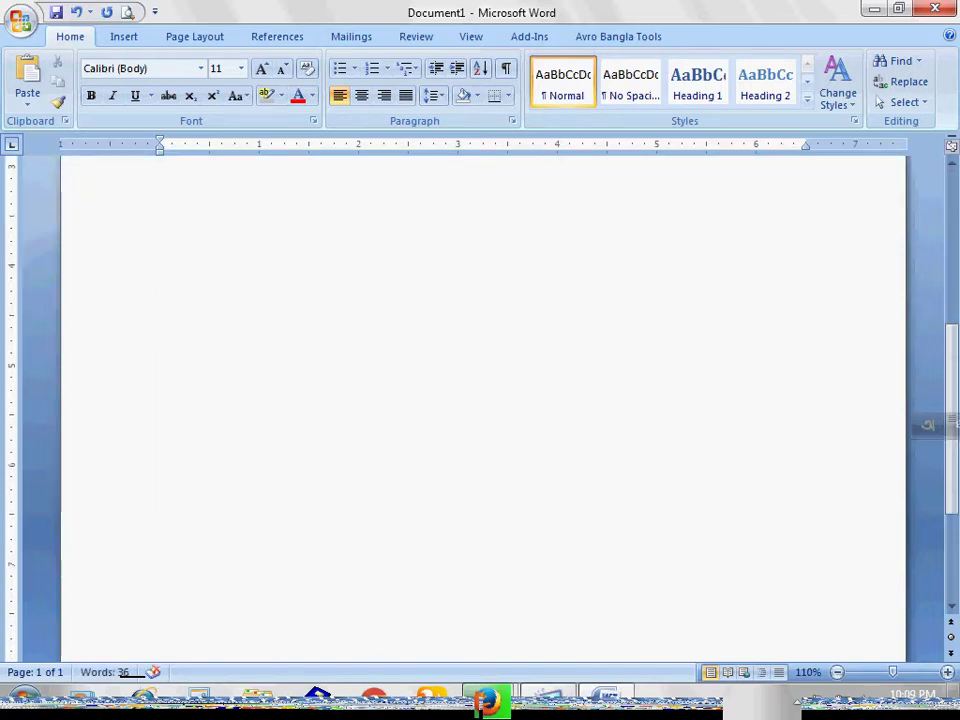
pyautogui.scroll(5, 483, 400)
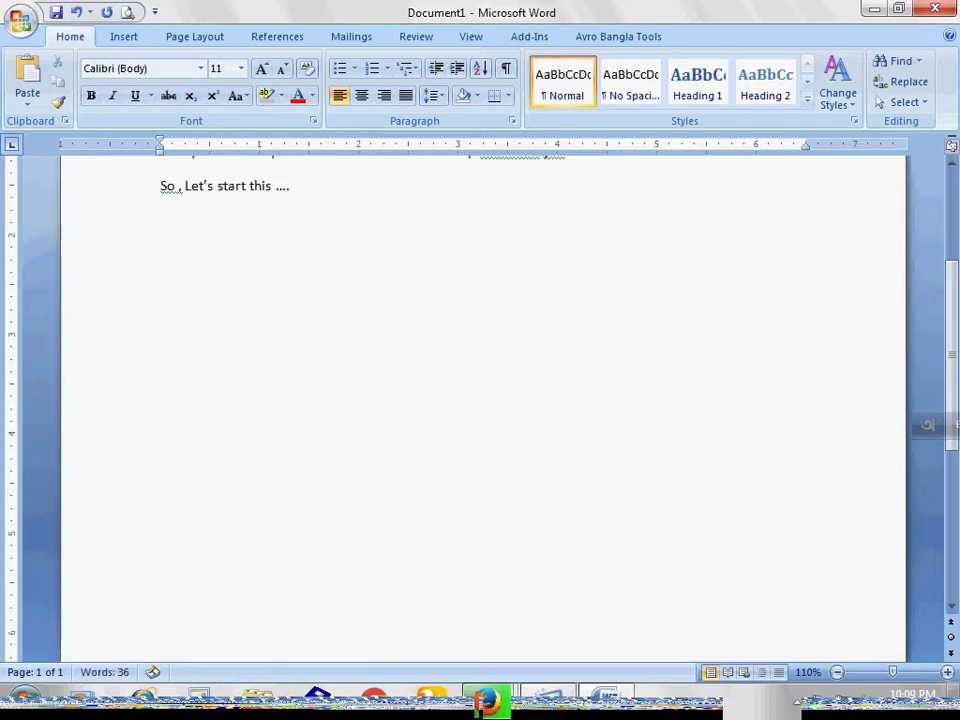
pyautogui.hotkey('ctrl', 'Return')
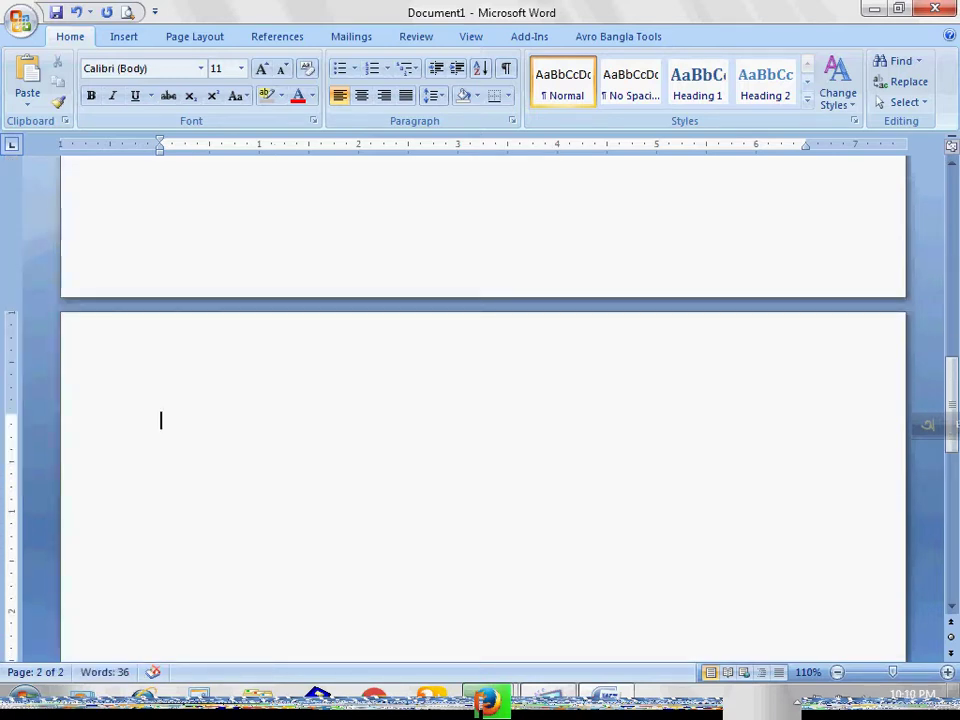
pyautogui.write('Daffodil ')
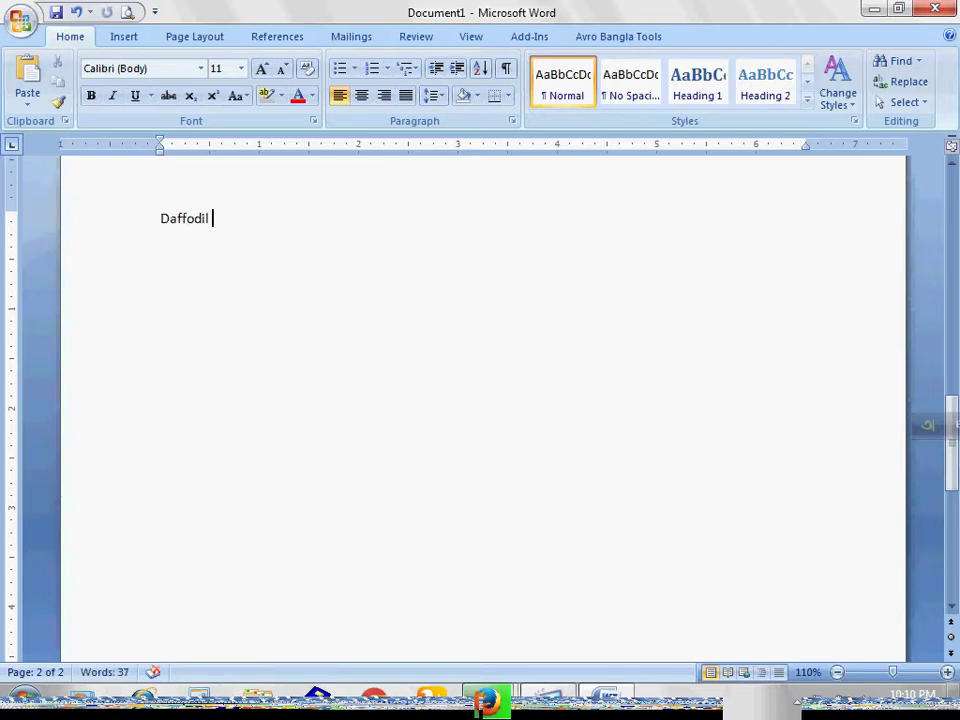
pyautogui.write('Co')
pyautogui.write('mputers')
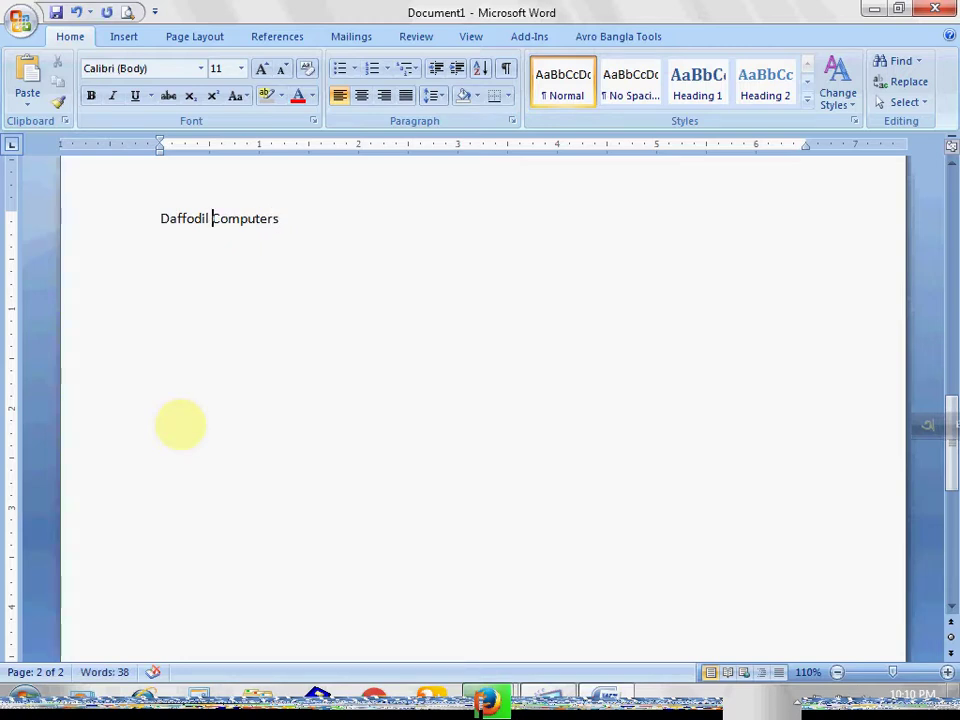
pyautogui.press('Return')
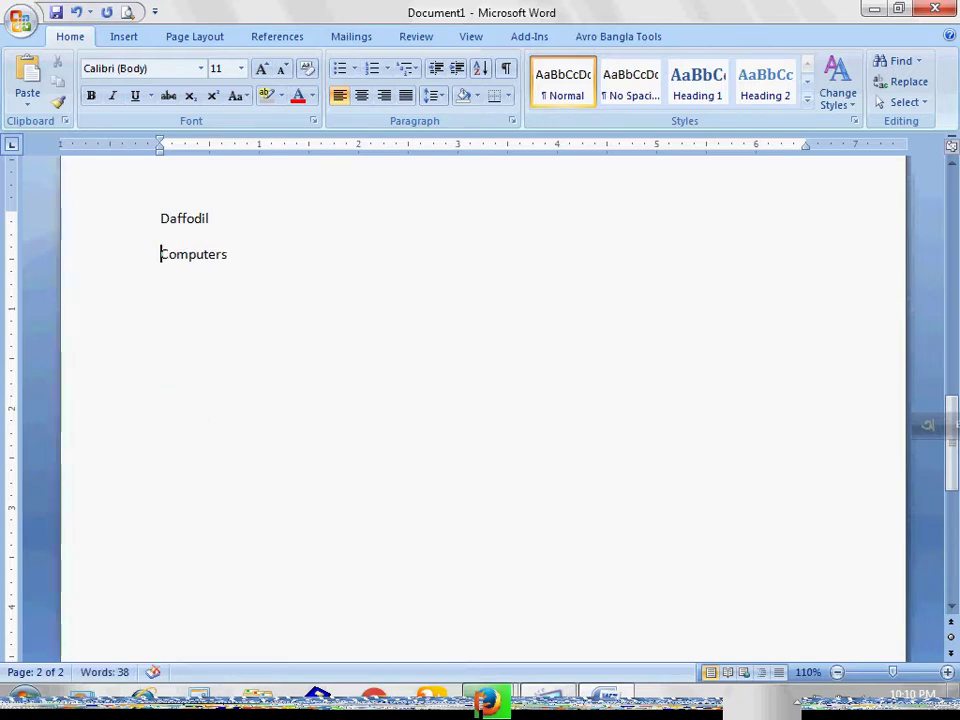
# Step: Bold the 'Daffodil' and 'Computers' lines and set their spacing after to 0 pt
pyautogui.moveTo(238, 258); pyautogui.dragTo(162, 219)
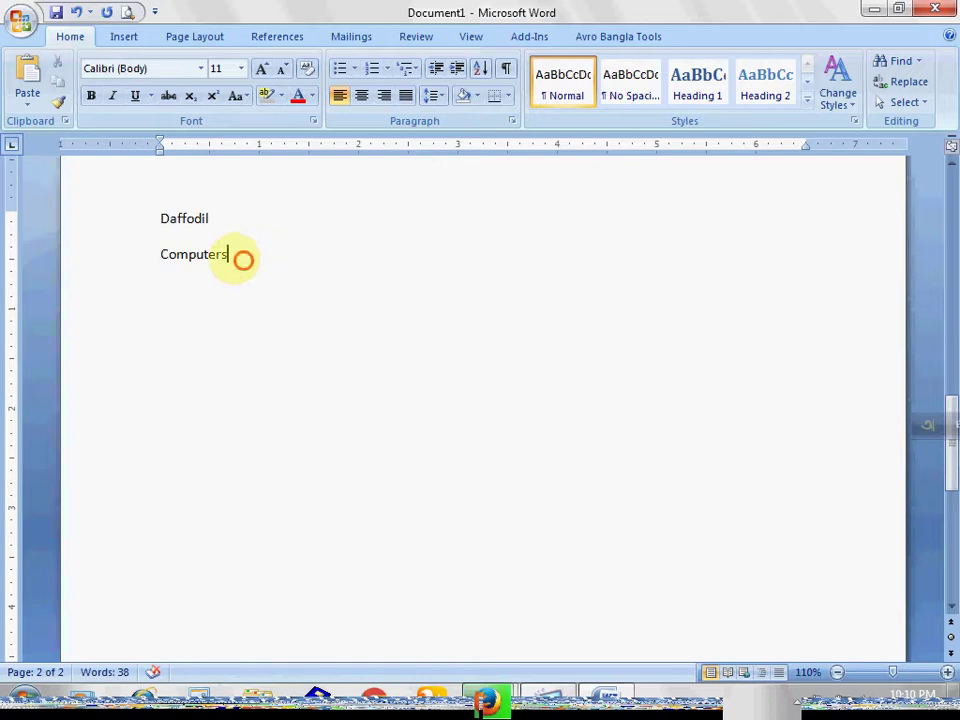
pyautogui.click(90, 95)
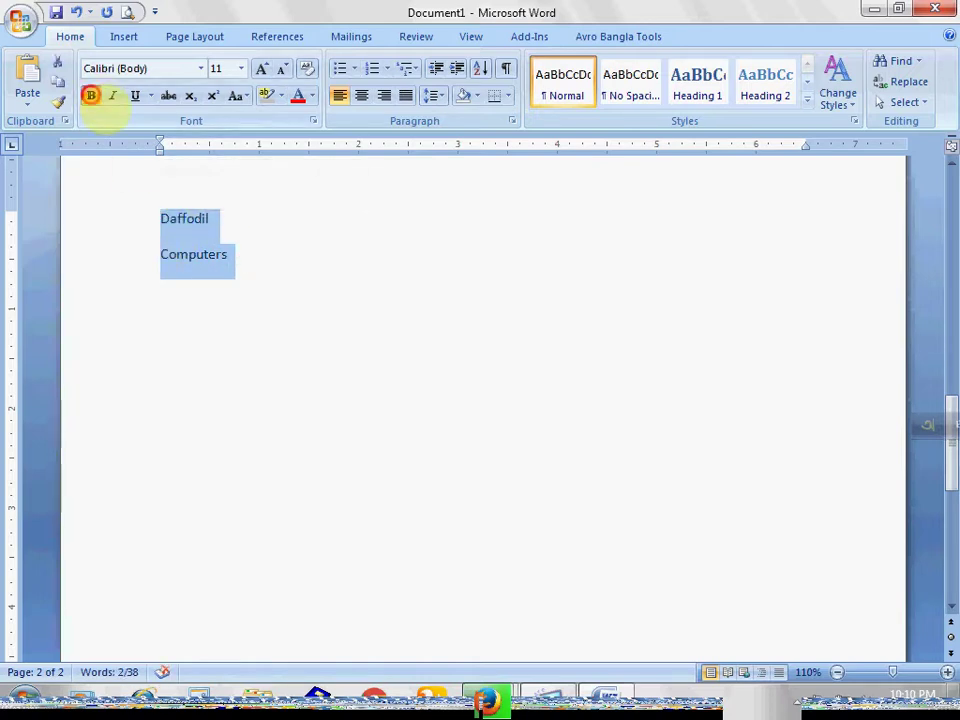
pyautogui.click(203, 36)
pyautogui.click(670, 108)
pyautogui.click(671, 108)
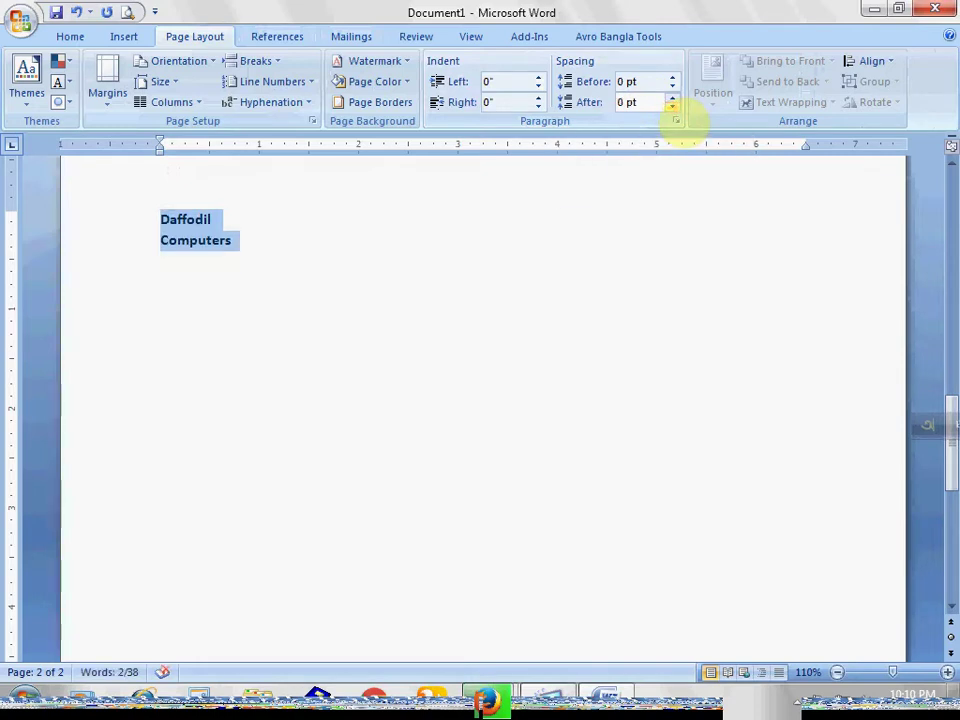
pyautogui.click(288, 262)
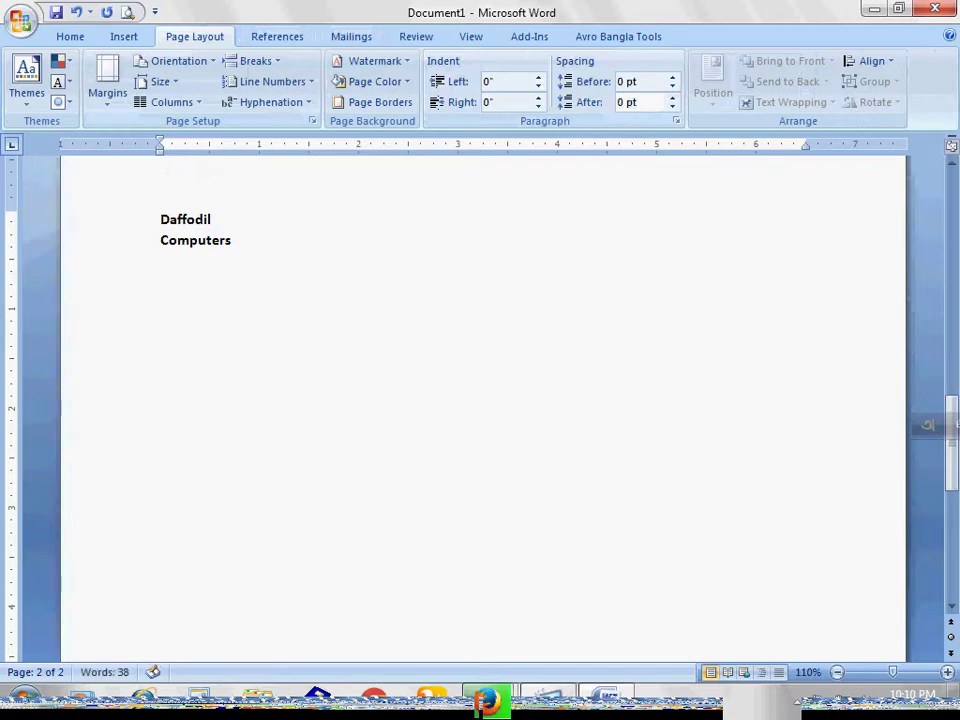
# Step: Add 'Quatation' along the Computers line and 'daffodil PC' tabbed right of Daffodil
pyautogui.write('Quatation')
pyautogui.press('Tab')
pyautogui.press('Tab')
pyautogui.press('Tab')
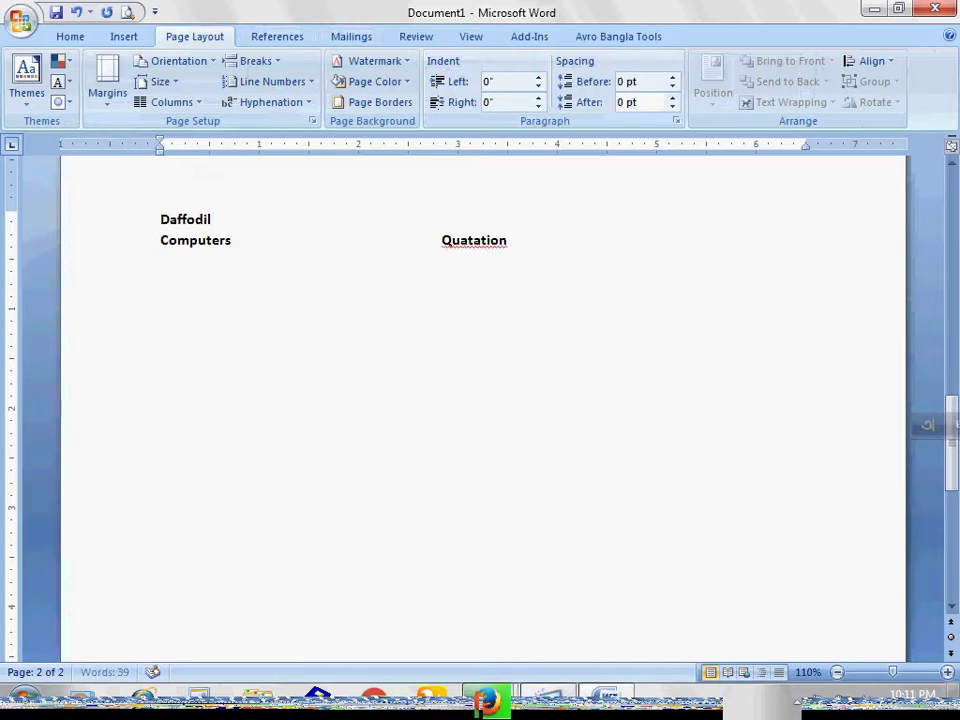
pyautogui.click(213, 219)
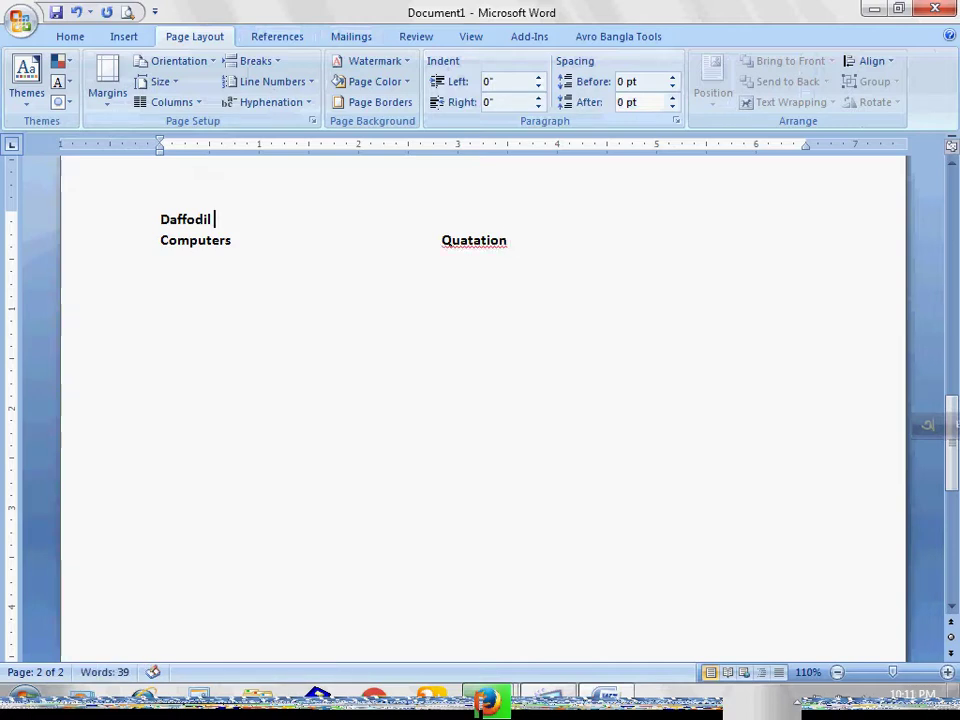
pyautogui.press('Tab')
pyautogui.press('Tab')
pyautogui.press('Tab')
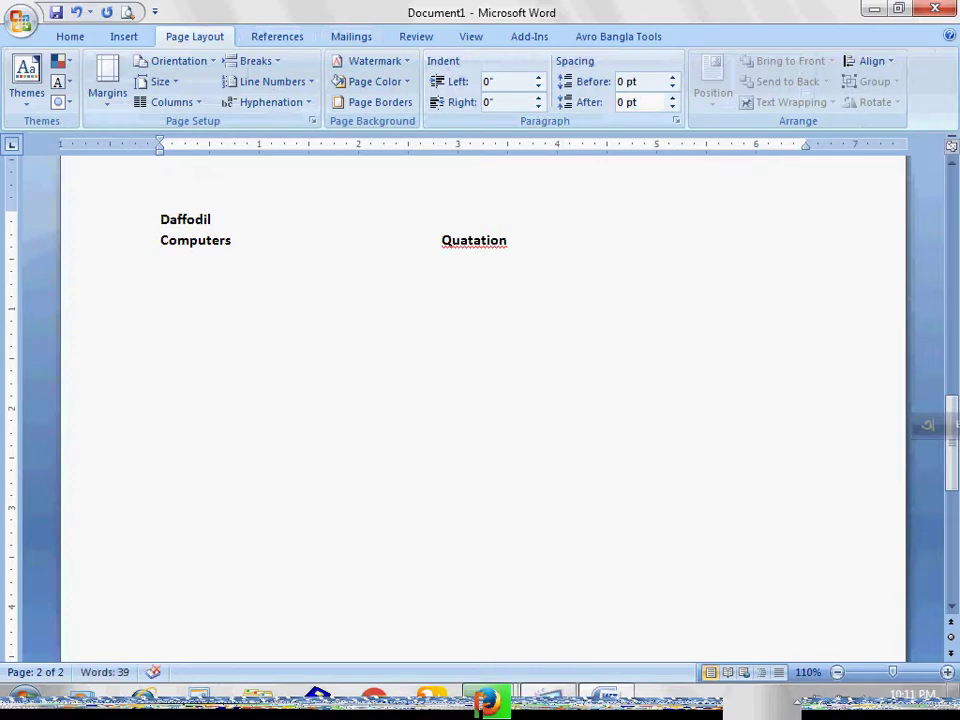
pyautogui.write('da')
pyautogui.write('ffodil PC')
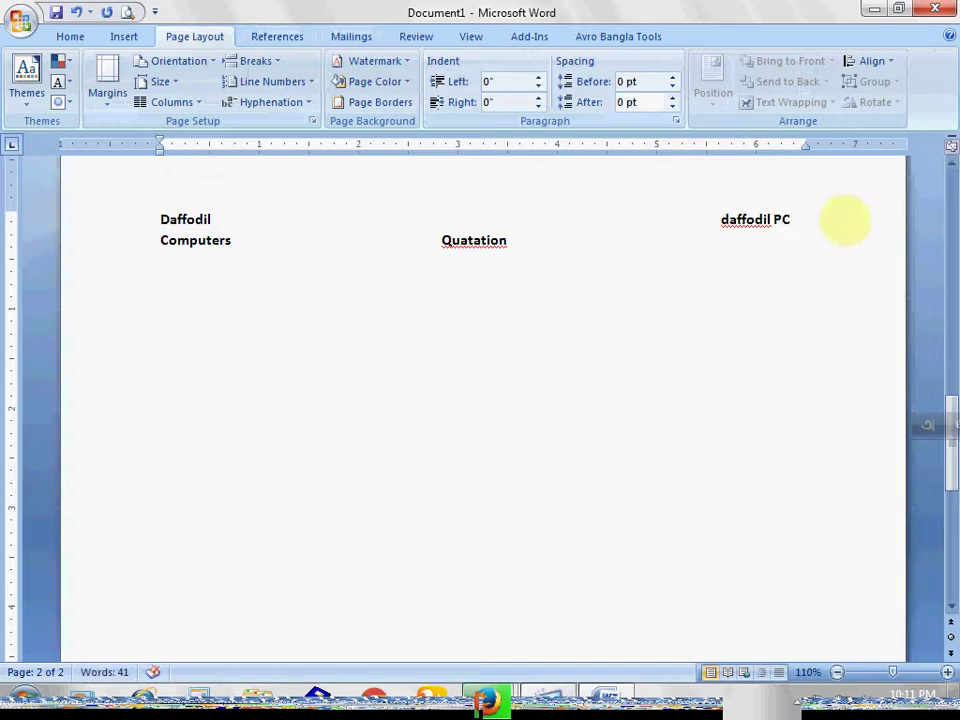
# Step: Make the 'daffodil PC' label italic
pyautogui.click(800, 219)
pyautogui.moveTo(800, 219); pyautogui.dragTo(700, 222)
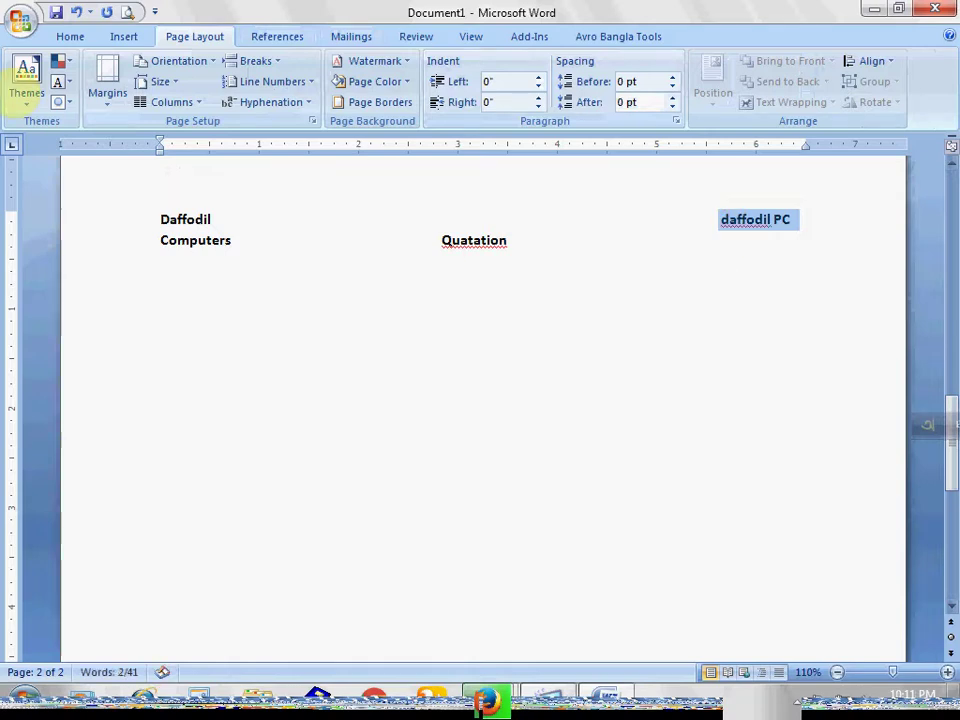
pyautogui.click(70, 36)
pyautogui.click(113, 96)
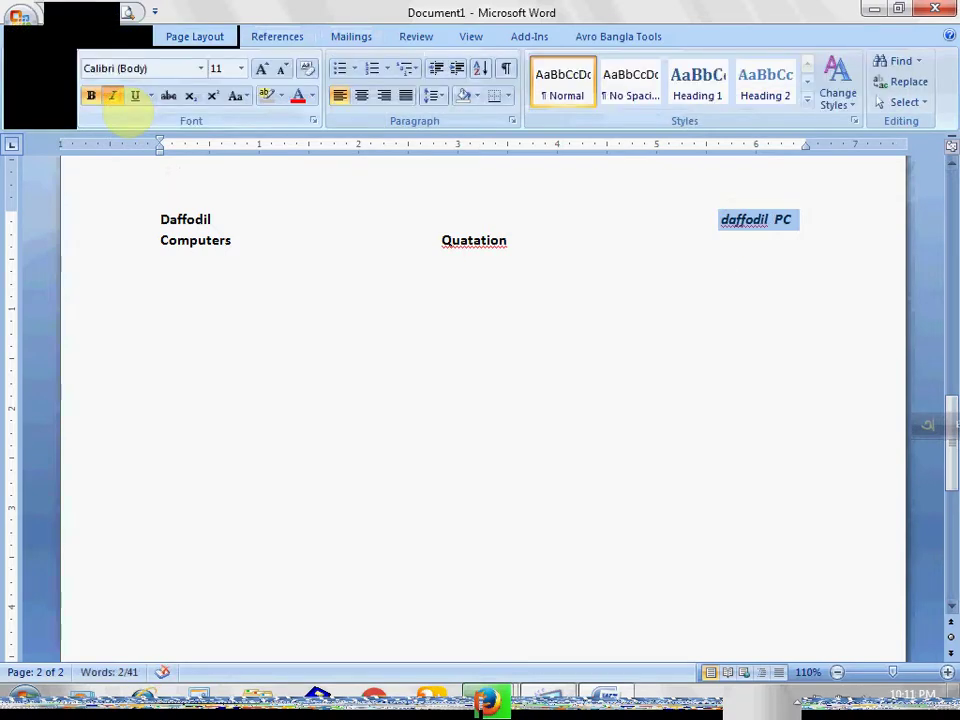
pyautogui.click(783, 219)
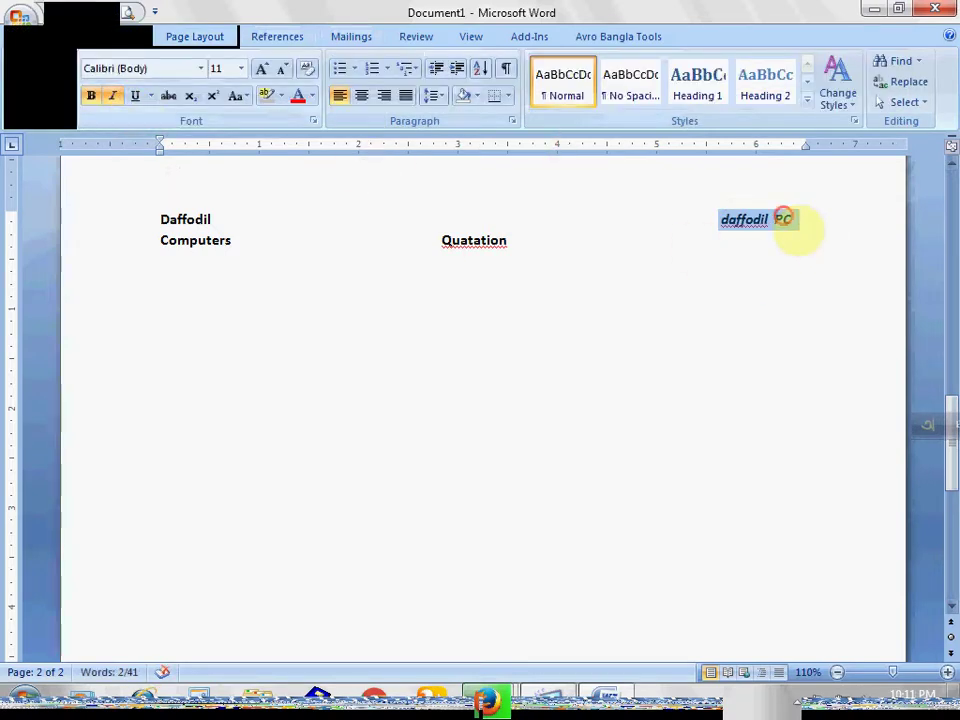
pyautogui.doubleClick(784, 219)
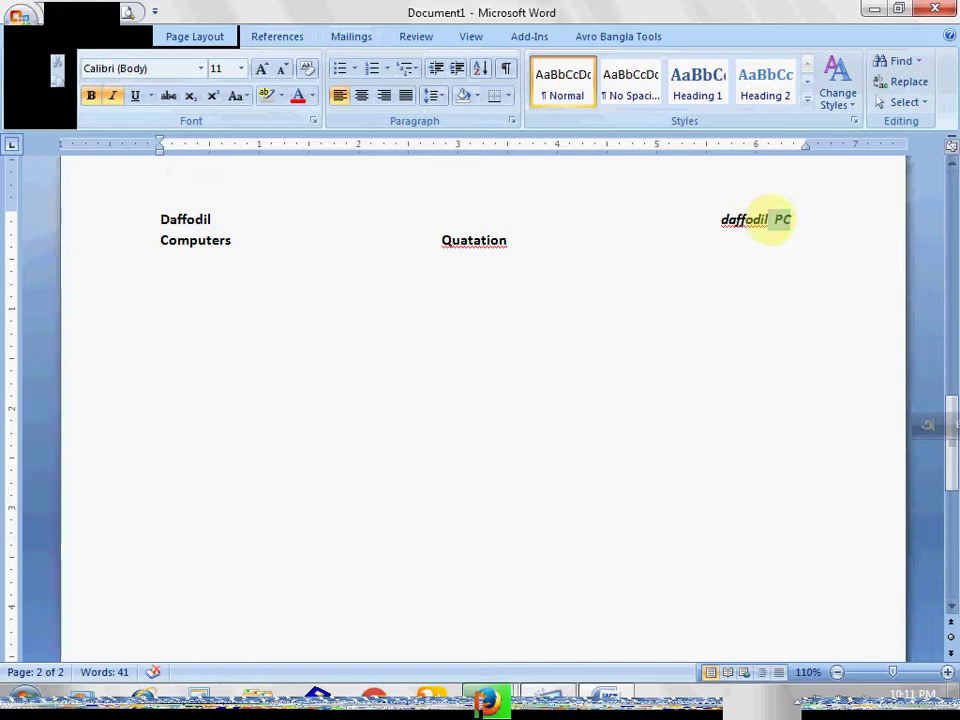
pyautogui.click(108, 95)
pyautogui.click(108, 95)
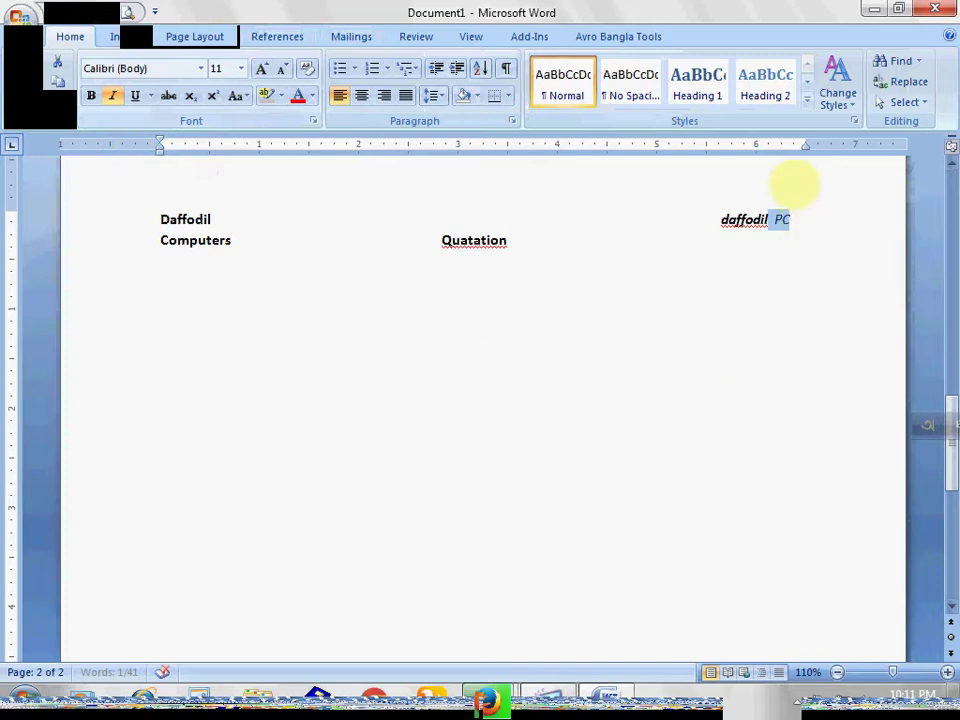
# Step: Remove the space to form 'daffodilPC' and start a new empty line below the header
pyautogui.click(776, 220)
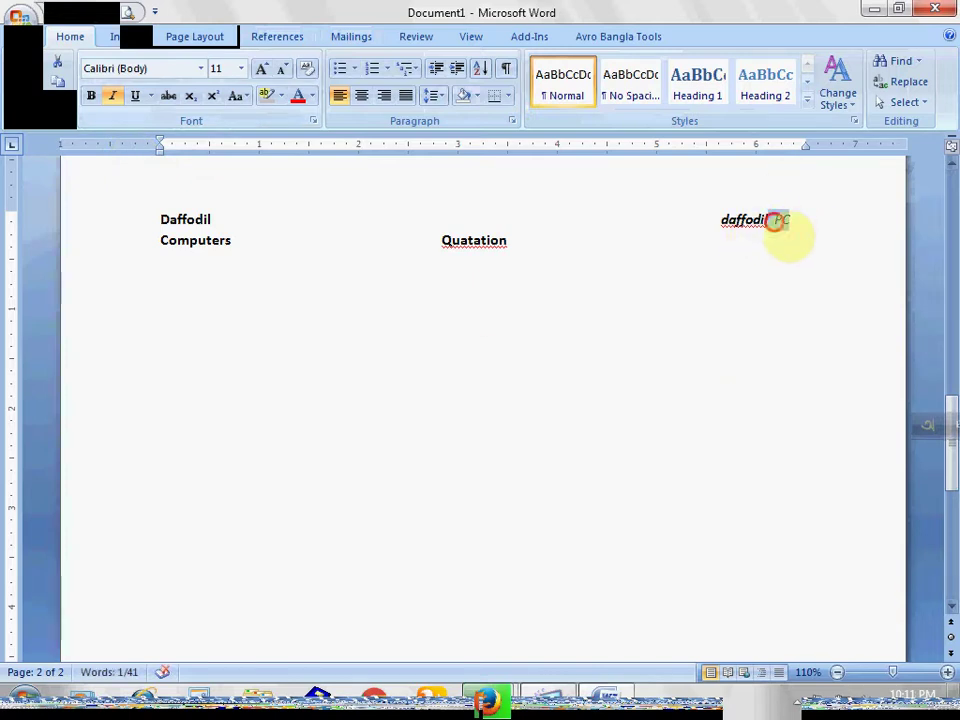
pyautogui.press('BackSpace')
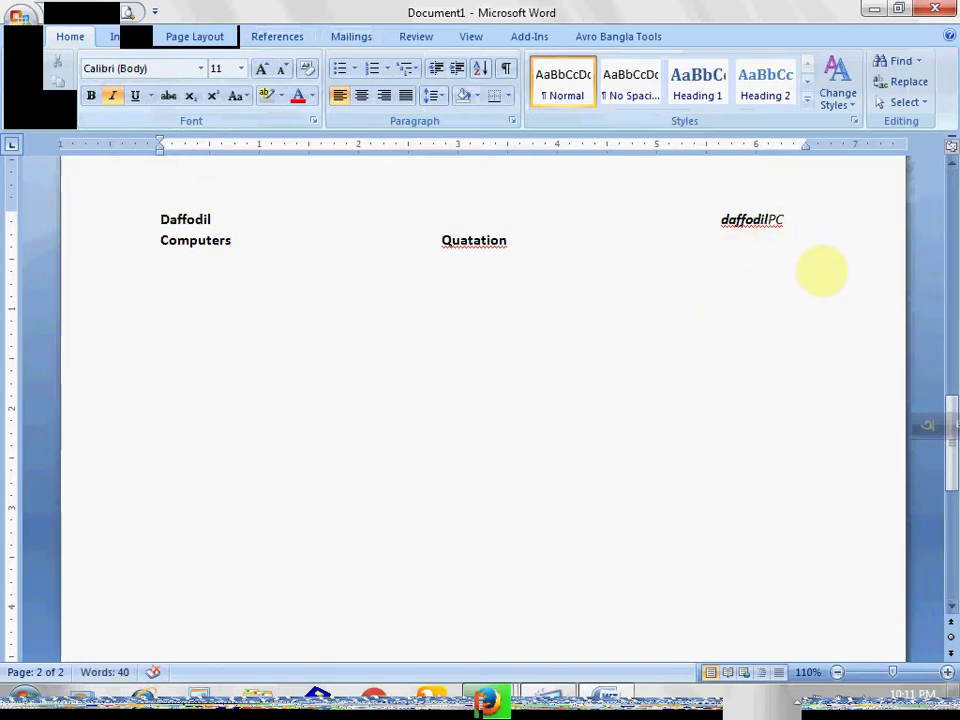
pyautogui.press('Down')
pyautogui.press('Return')
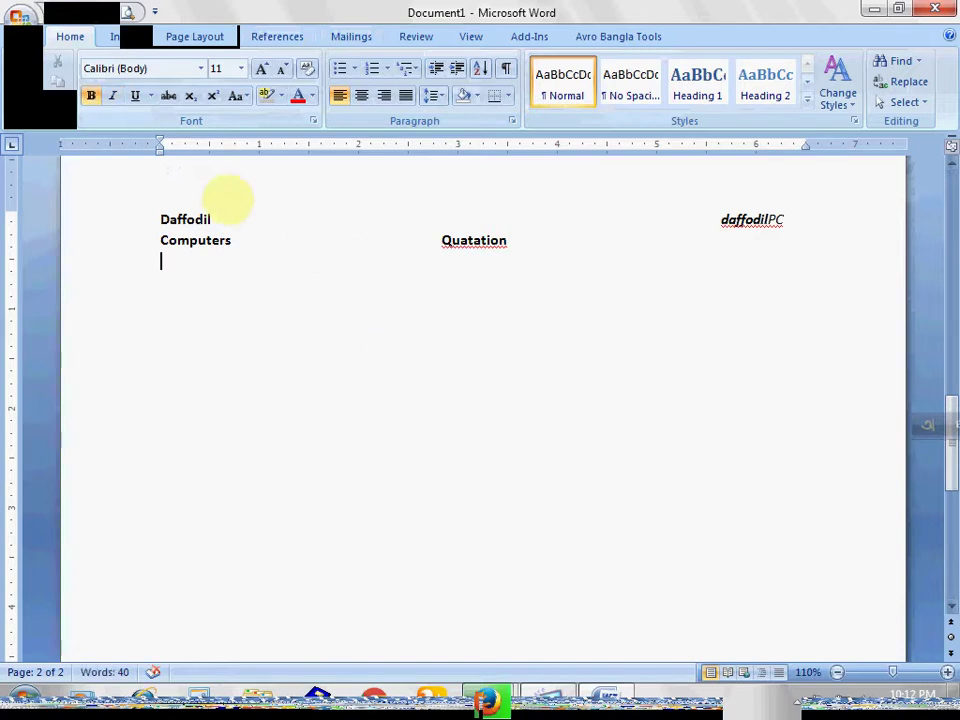
# Step: Add an underlined full-width dotted rule, then the note '(for this underline click on . btn)' beneath it
pyautogui.click(135, 95)
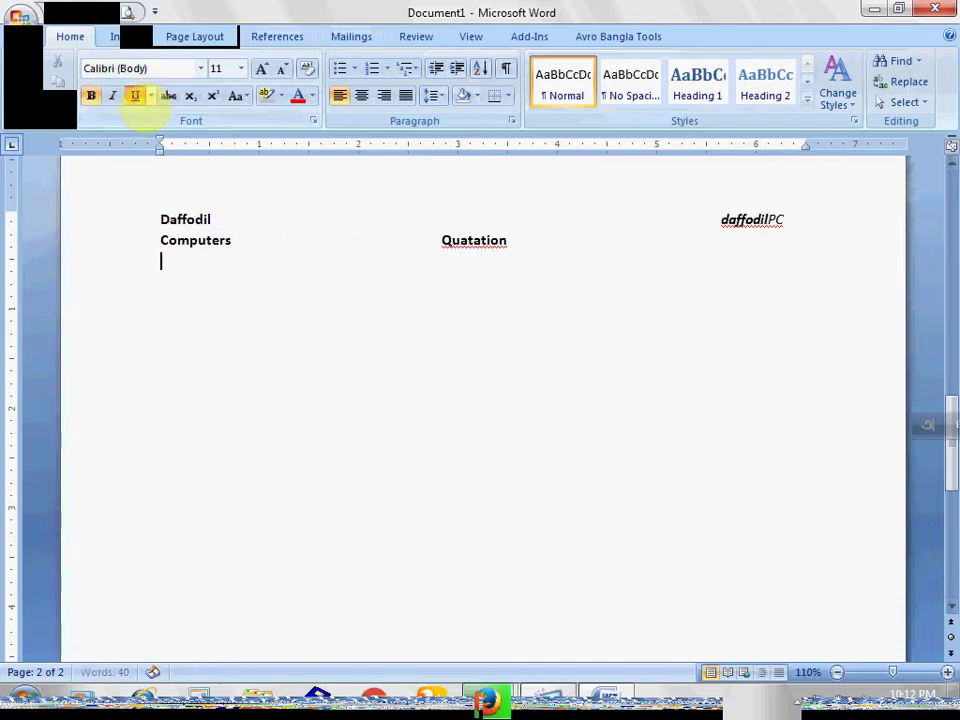
pyautogui.write('.........')
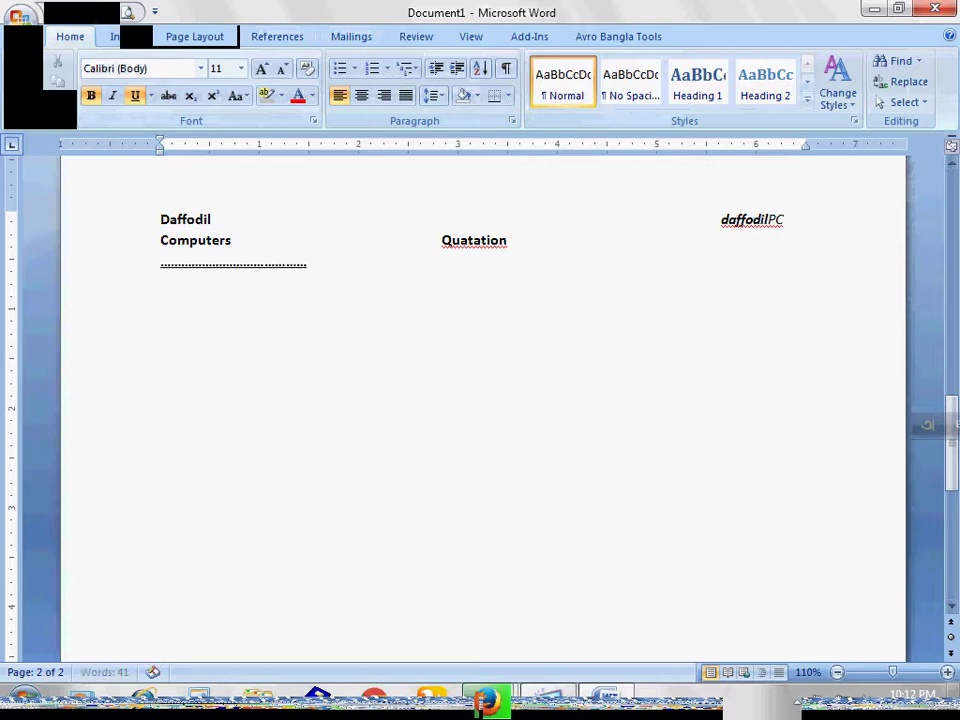
pyautogui.write('..................................')
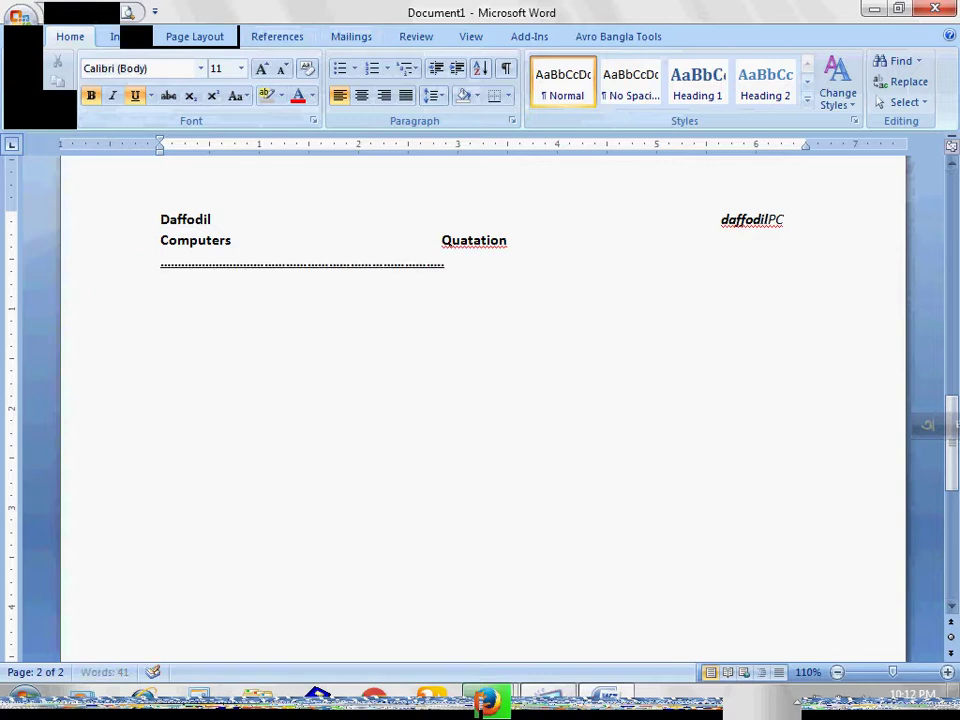
pyautogui.write('...........................................')
pyautogui.press('BackSpace')
pyautogui.press('BackSpace')
pyautogui.press('BackSpace')
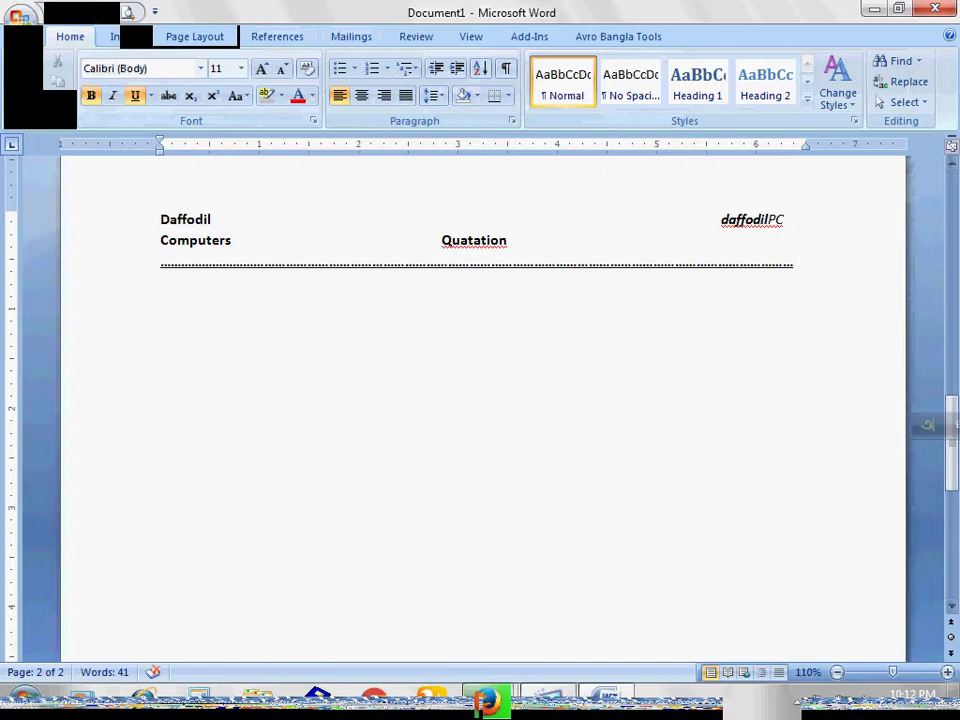
pyautogui.press('Return')
pyautogui.write('(for this u')
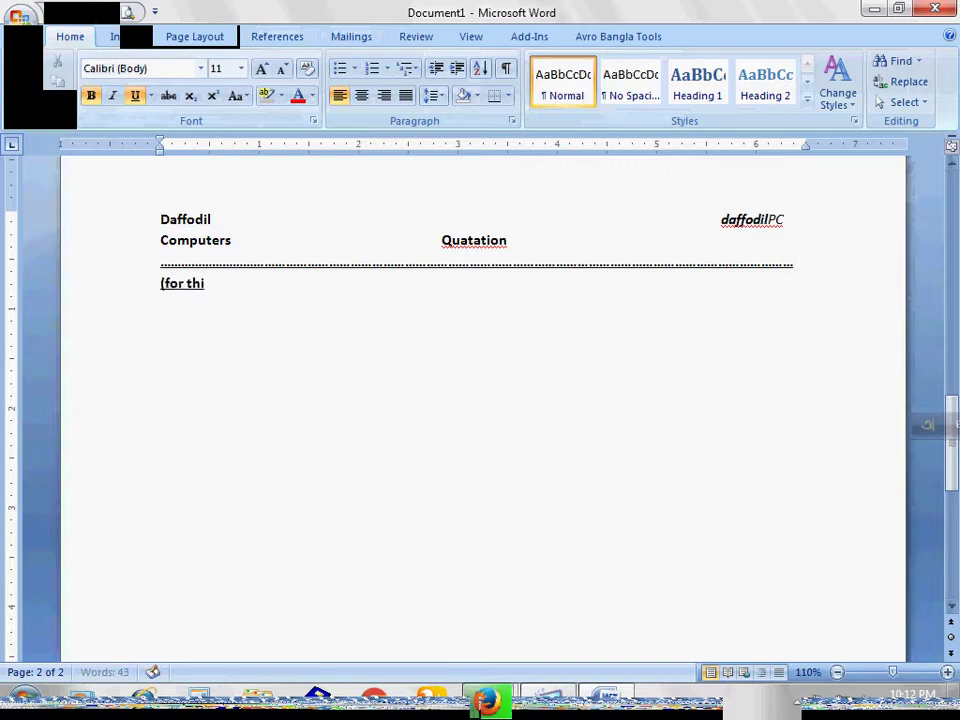
pyautogui.write('nderline click on .')
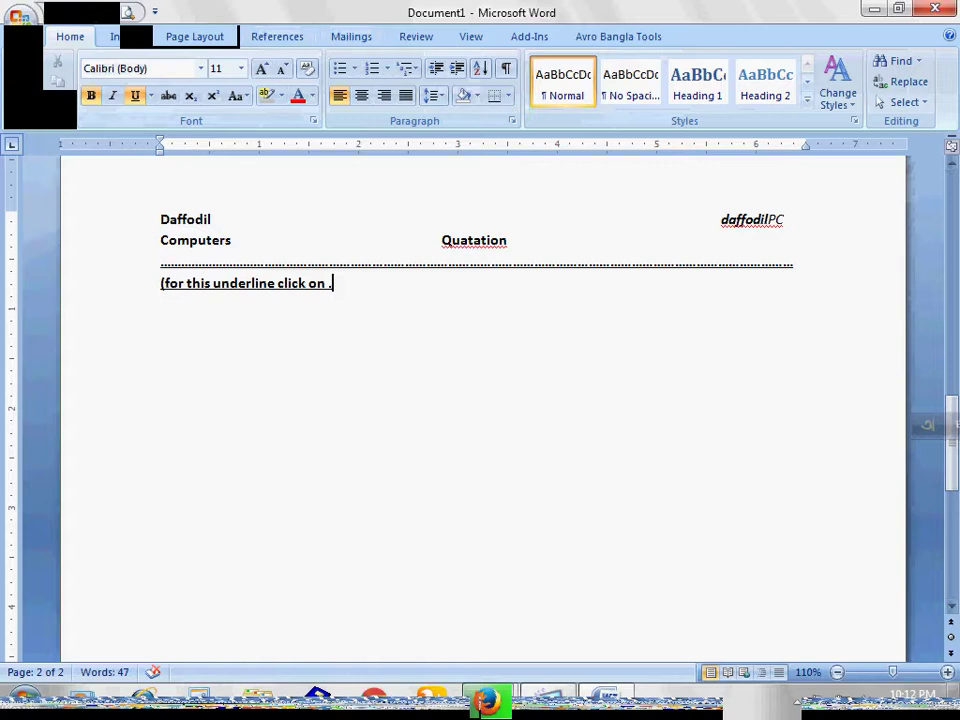
pyautogui.write(' btn')
pyautogui.write(')')
# Step: Add a right-hand, non-underlined 'Date : ' label followed by a dotted blank below the note
pyautogui.click(694, 302)
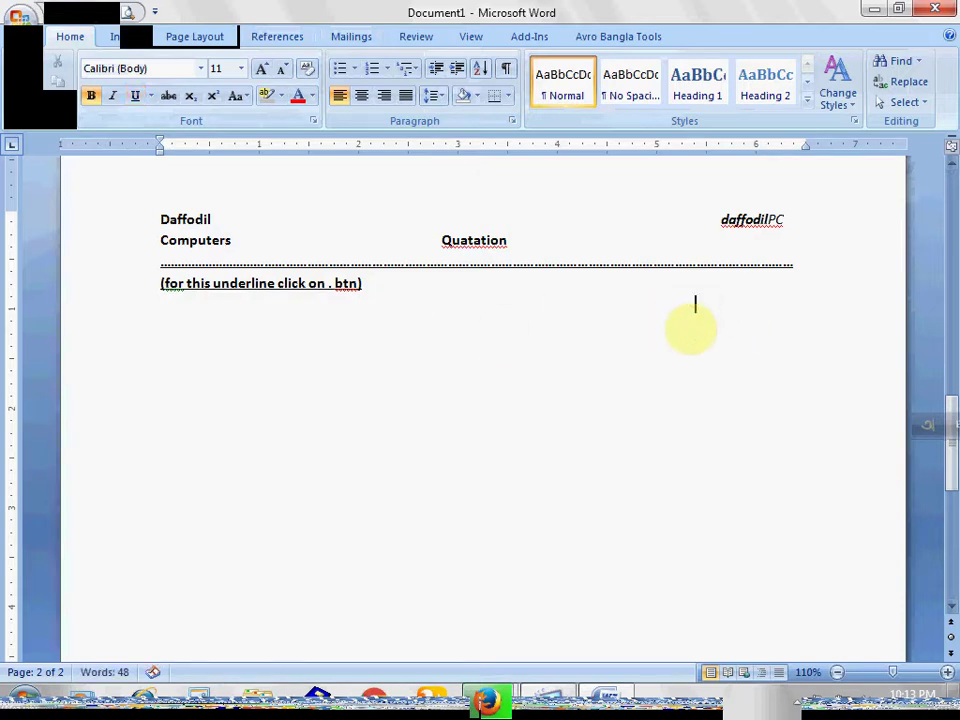
pyautogui.write('Date')
pyautogui.press('Home')
pyautogui.press('Delete')
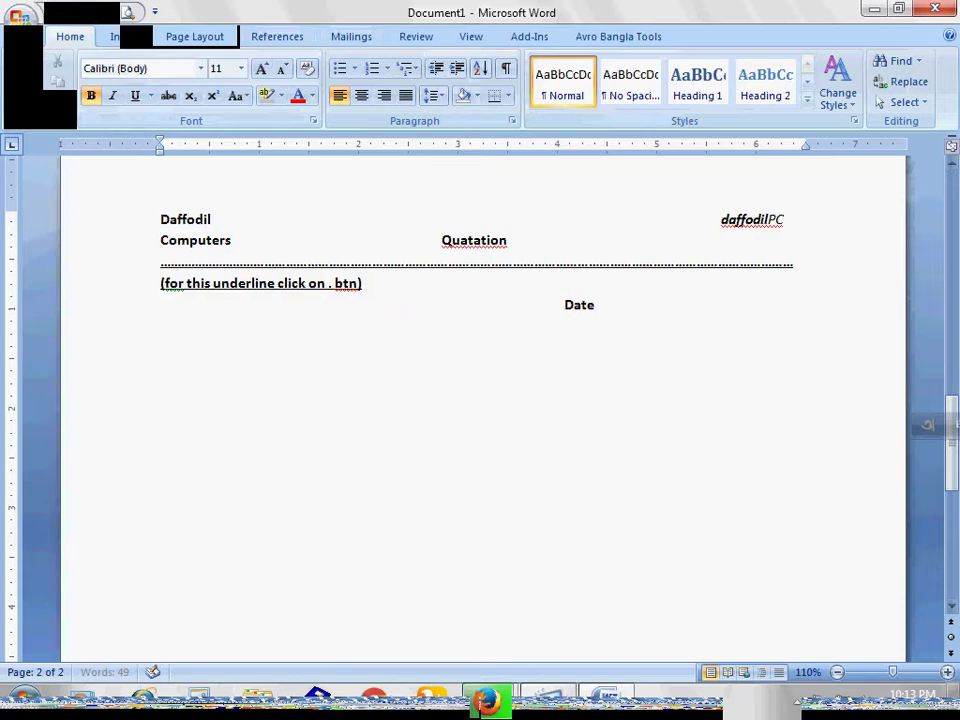
pyautogui.click(707, 311)
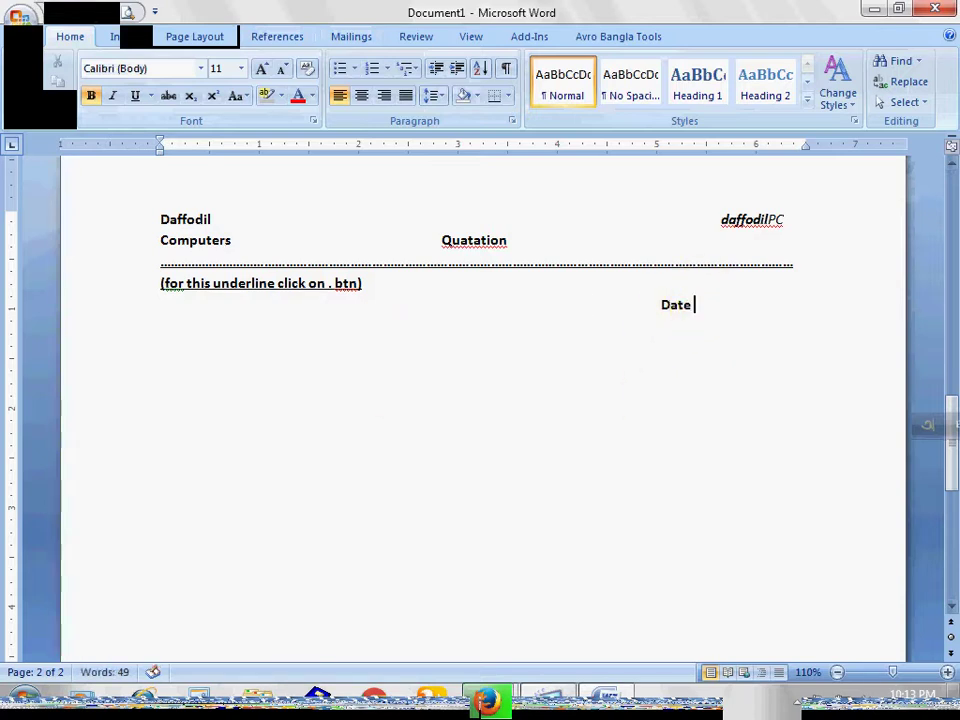
pyautogui.write(':.')
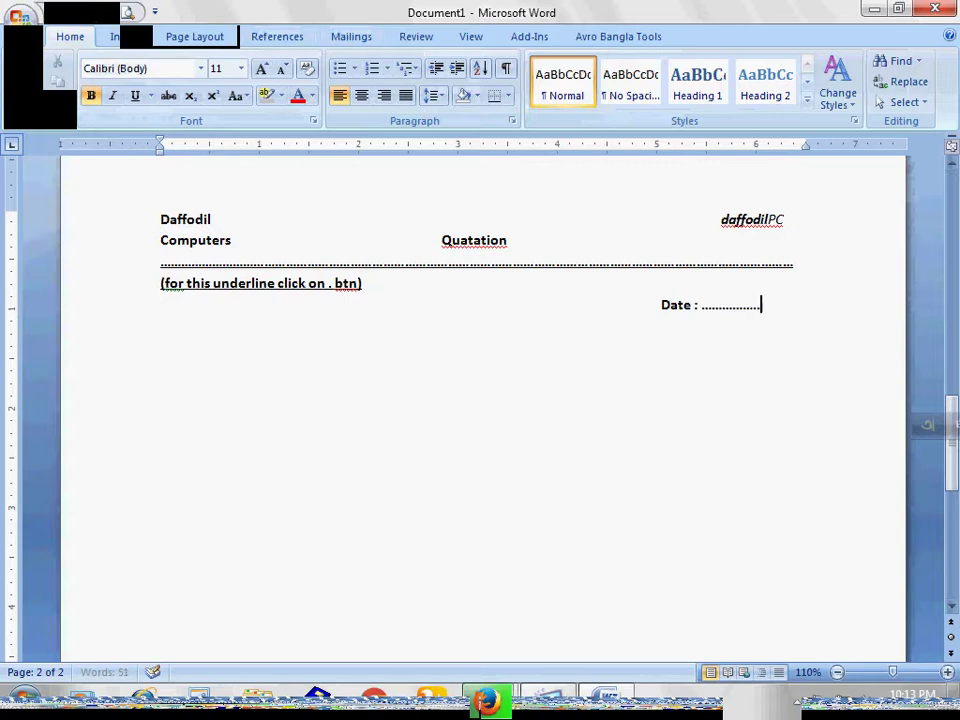
pyautogui.write('..')
pyautogui.write('Name :')
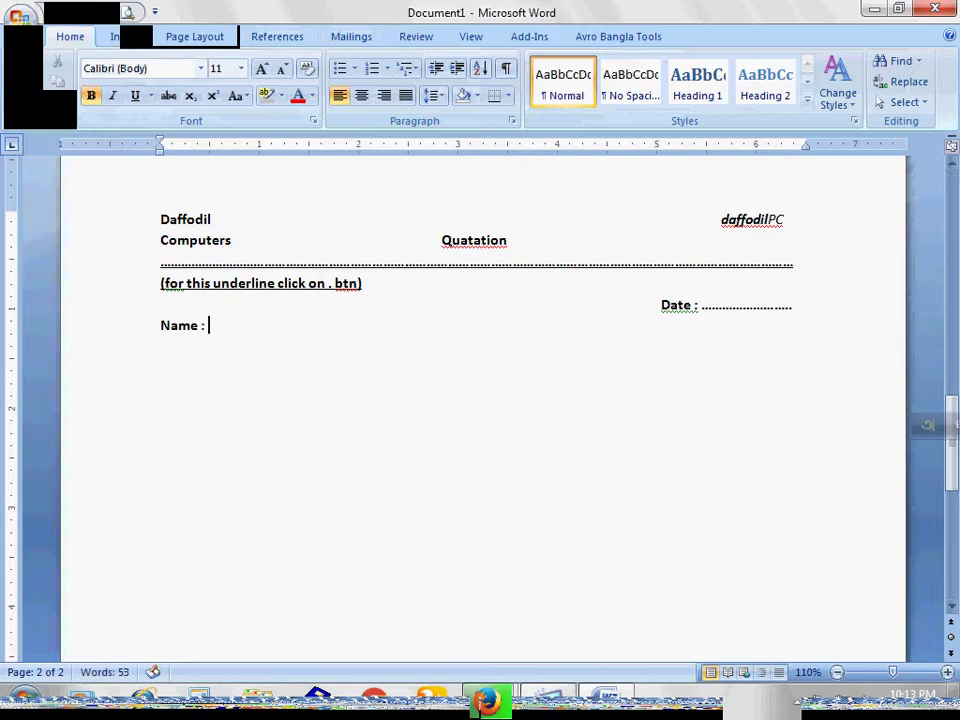
pyautogui.write('....................................................................')
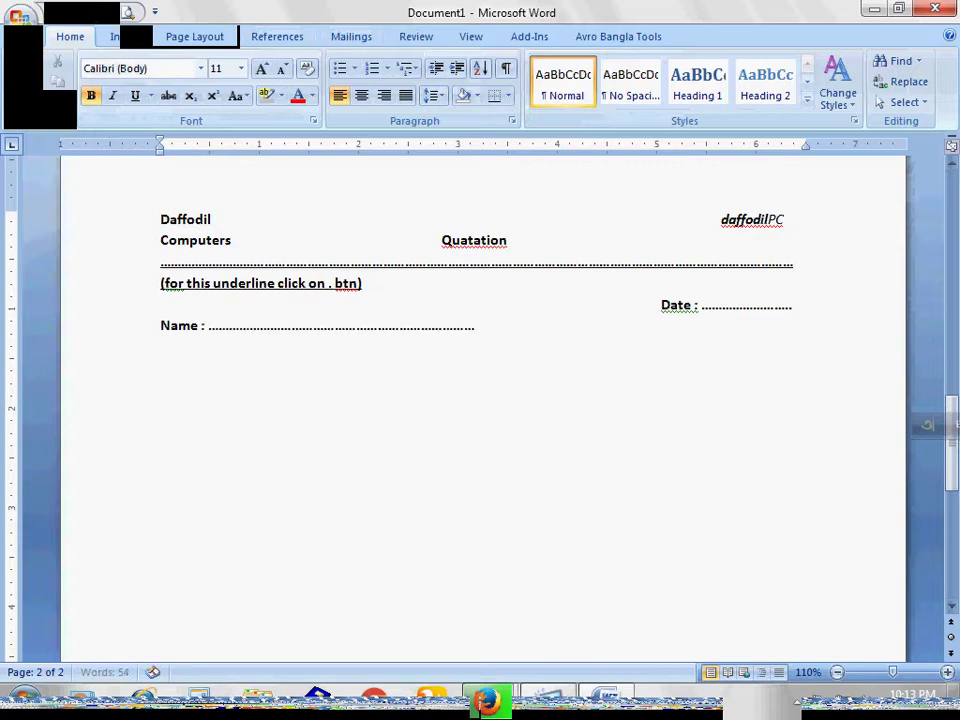
pyautogui.write('..............')
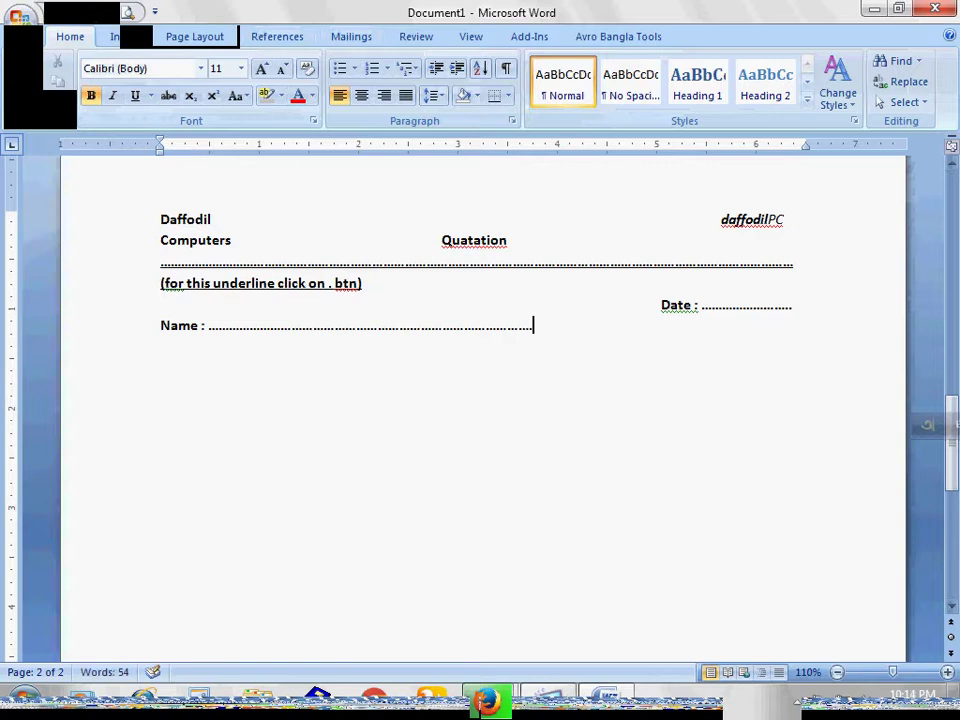
pyautogui.write('.')
pyautogui.write('l ')
pyautogui.write(' ..........................................................')
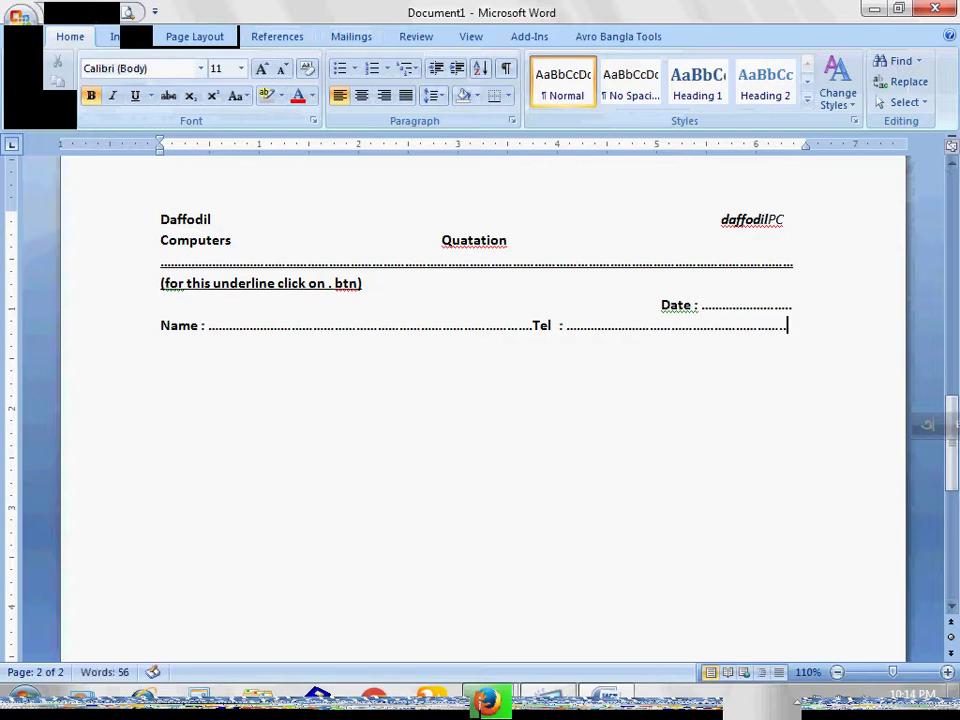
# Step: Delete the note line and add a 'Brand : ' dotted field under the Name and Tel line
pyautogui.moveTo(380, 283); pyautogui.dragTo(170, 283)
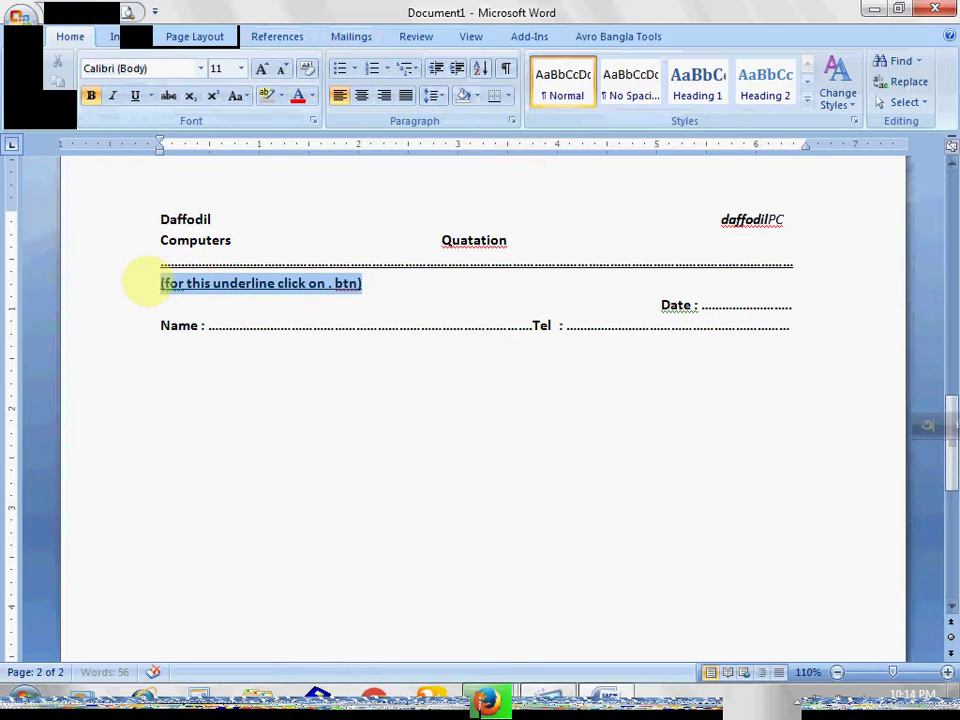
pyautogui.press('BackSpace')
pyautogui.press('BackSpace')
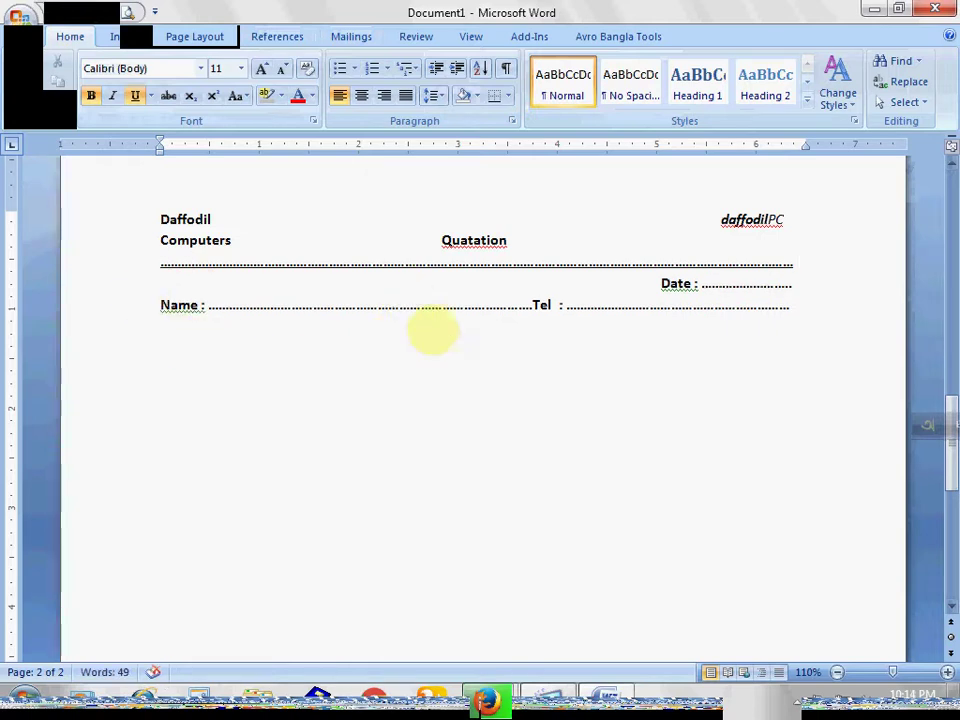
pyautogui.press('Down')
pyautogui.press('Down')
pyautogui.press('Down')
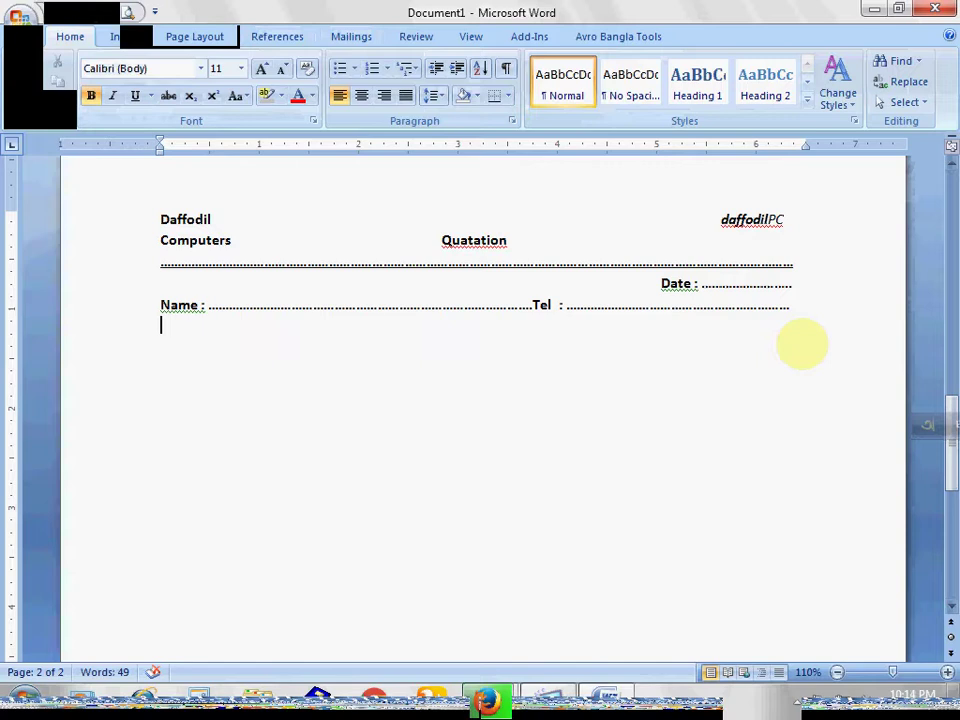
pyautogui.write('Brand')
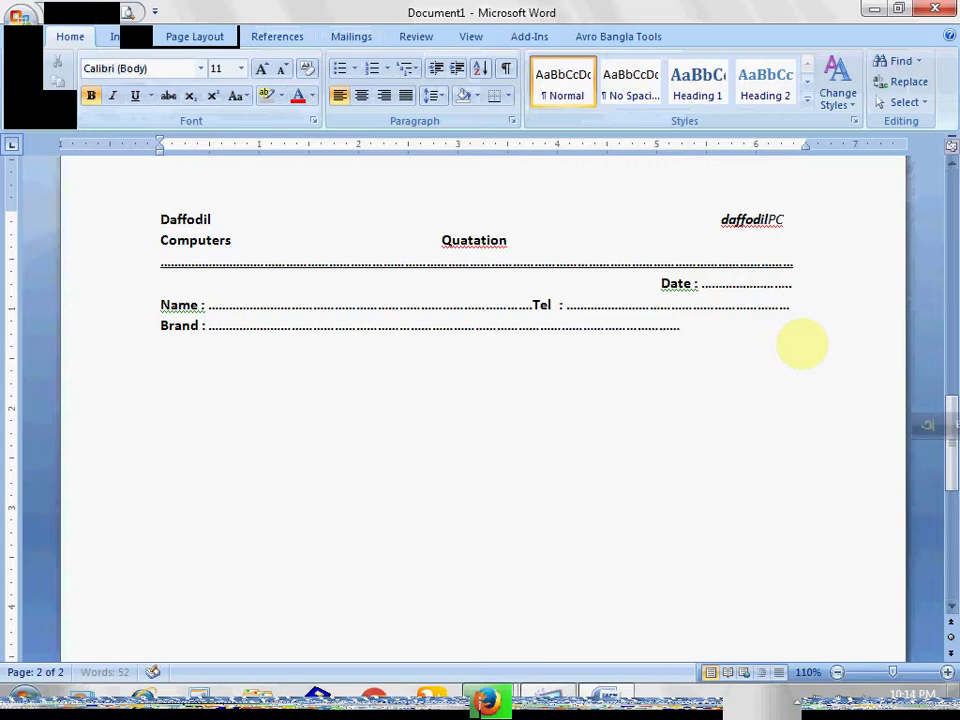
pyautogui.write('........................')
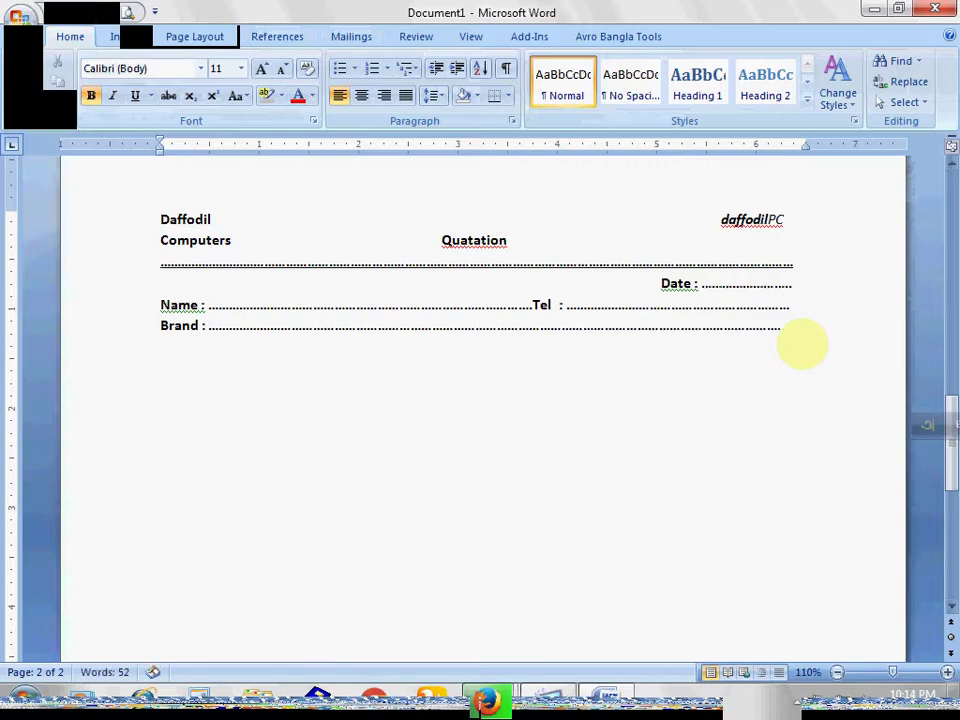
pyautogui.write('..')
# Step: Give the Name and Brand lines 6 pt spacing after
pyautogui.moveTo(160, 305); pyautogui.dragTo(390, 337)
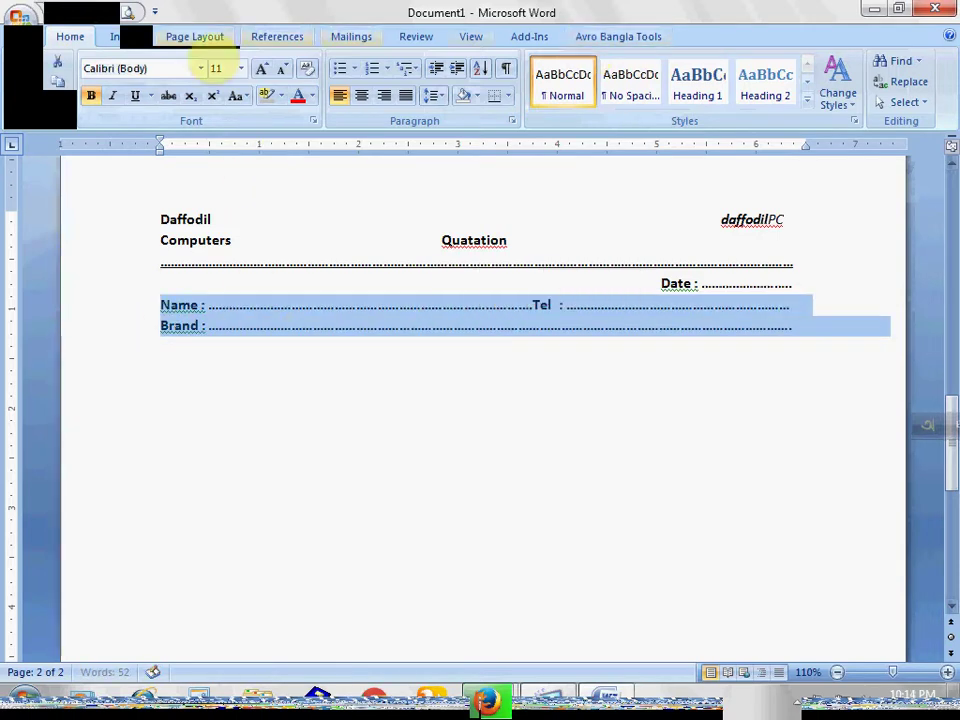
pyautogui.click(208, 38)
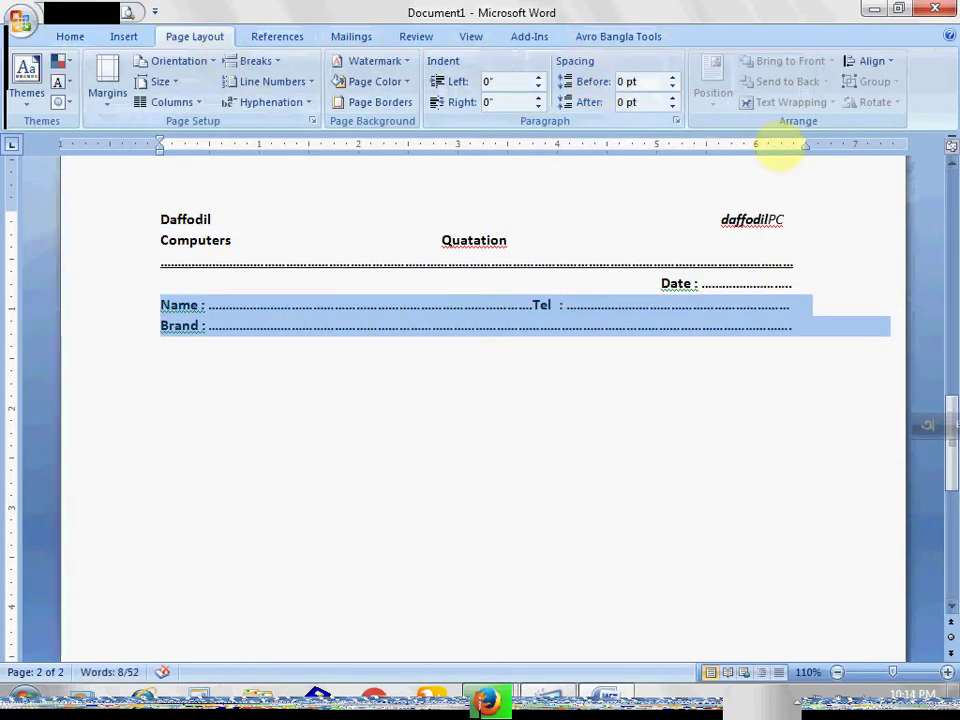
pyautogui.click(672, 98)
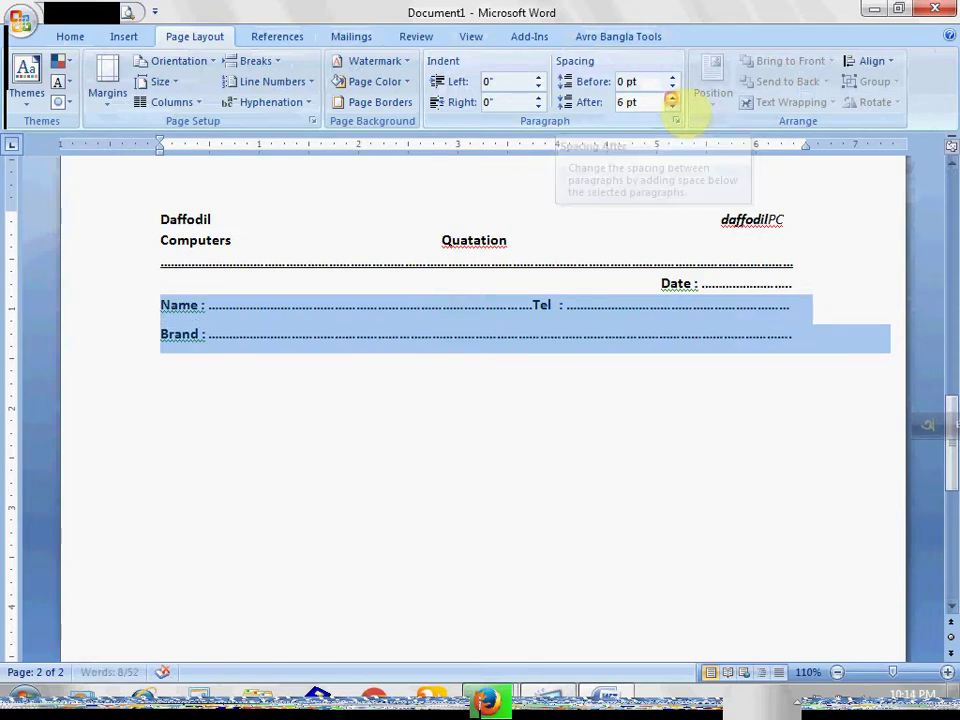
# Step: Start a new empty line below the Brand field and bring up the Insert Table grid
pyautogui.click(244, 420)
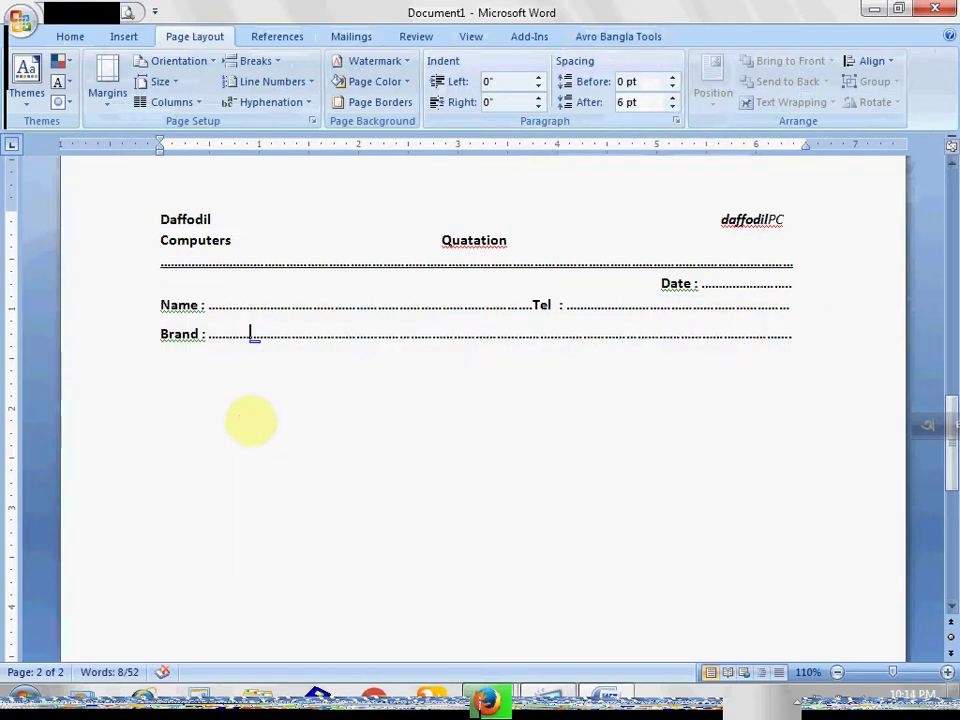
pyautogui.click(184, 368)
pyautogui.click(812, 333)
pyautogui.press('Return')
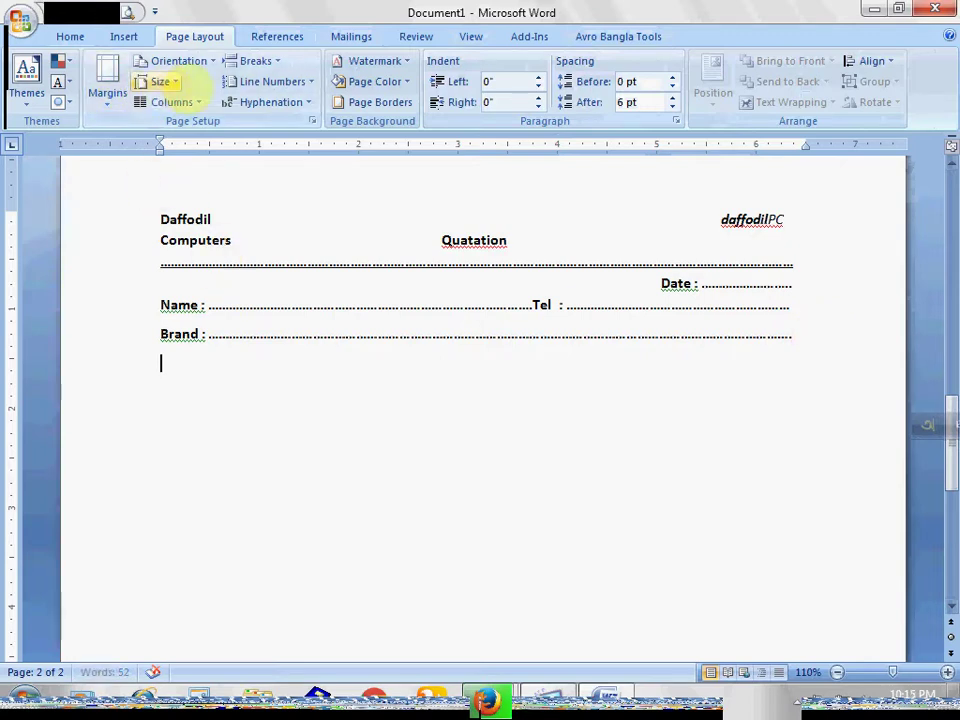
pyautogui.click(124, 36)
pyautogui.click(122, 82)
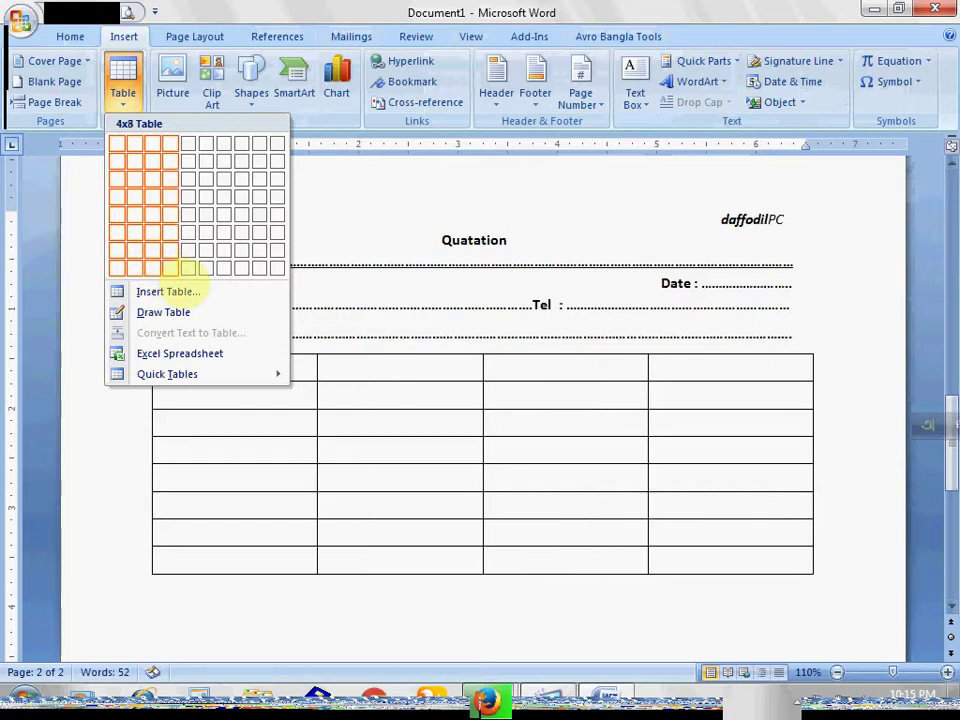
# Step: Insert a 4-column, 8-row table and drag its borders so the third column is widest
pyautogui.click(169, 268)
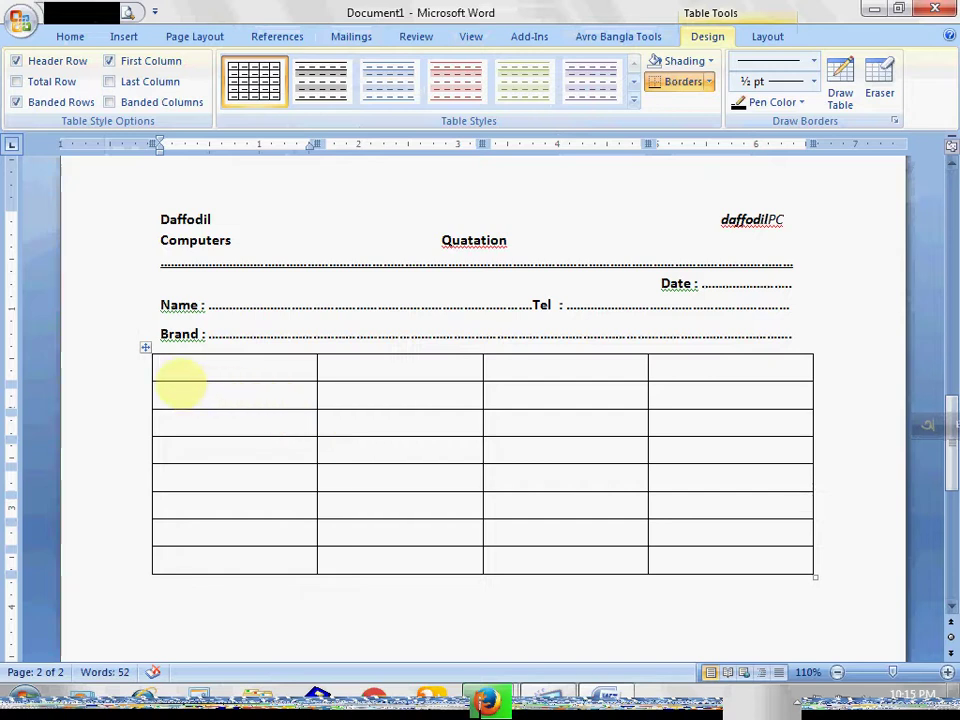
pyautogui.moveTo(316, 368); pyautogui.dragTo(240, 366)
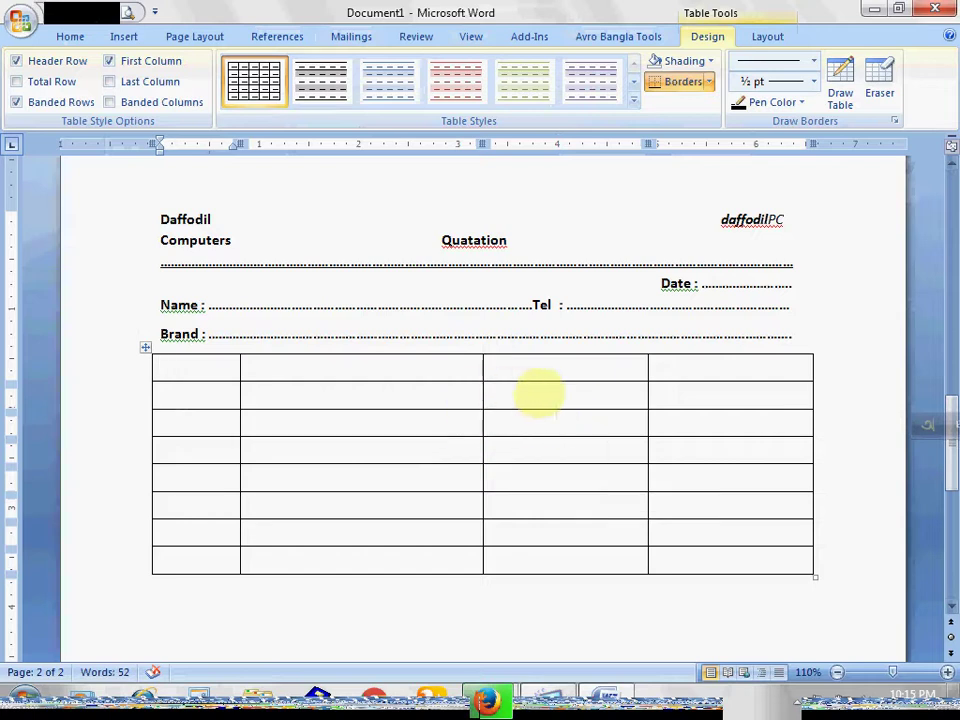
pyautogui.moveTo(483, 370); pyautogui.dragTo(401, 394)
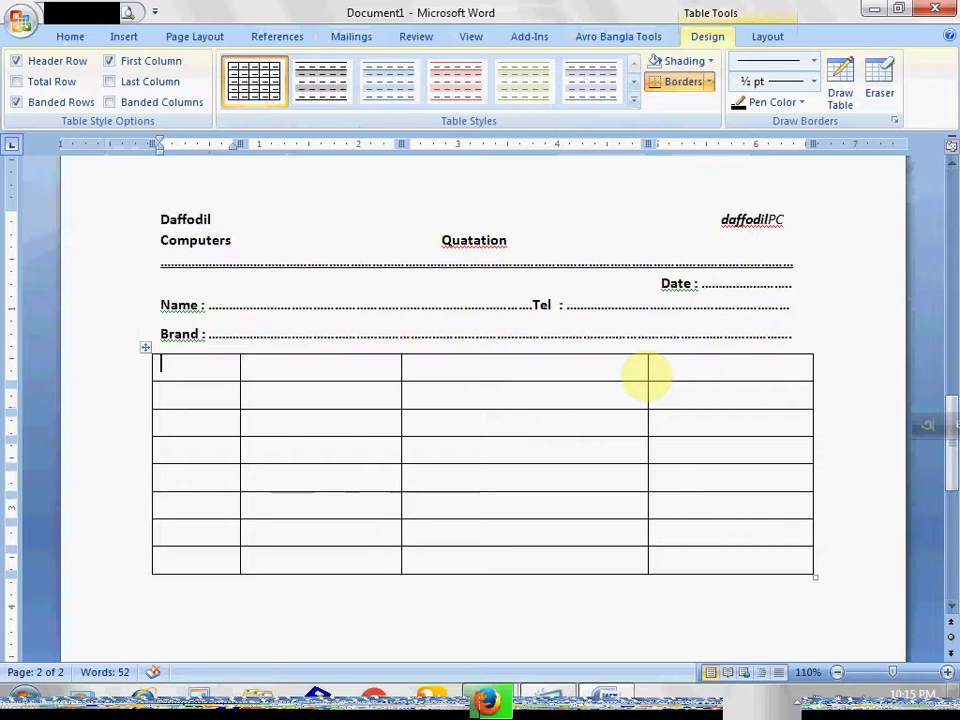
pyautogui.moveTo(648, 376); pyautogui.dragTo(695, 372)
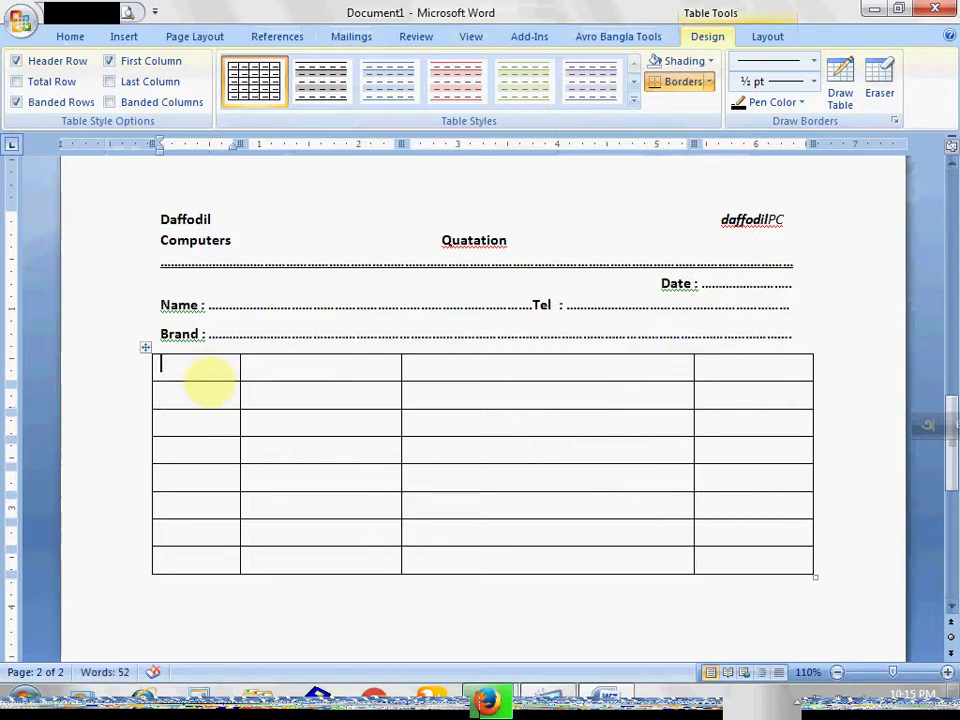
# Step: Type SL NO., ITEM NAME, DESCRIPTION and AMOUNT across the table's first row, correcting the ITEM NAME typo
pyautogui.write('SL N')
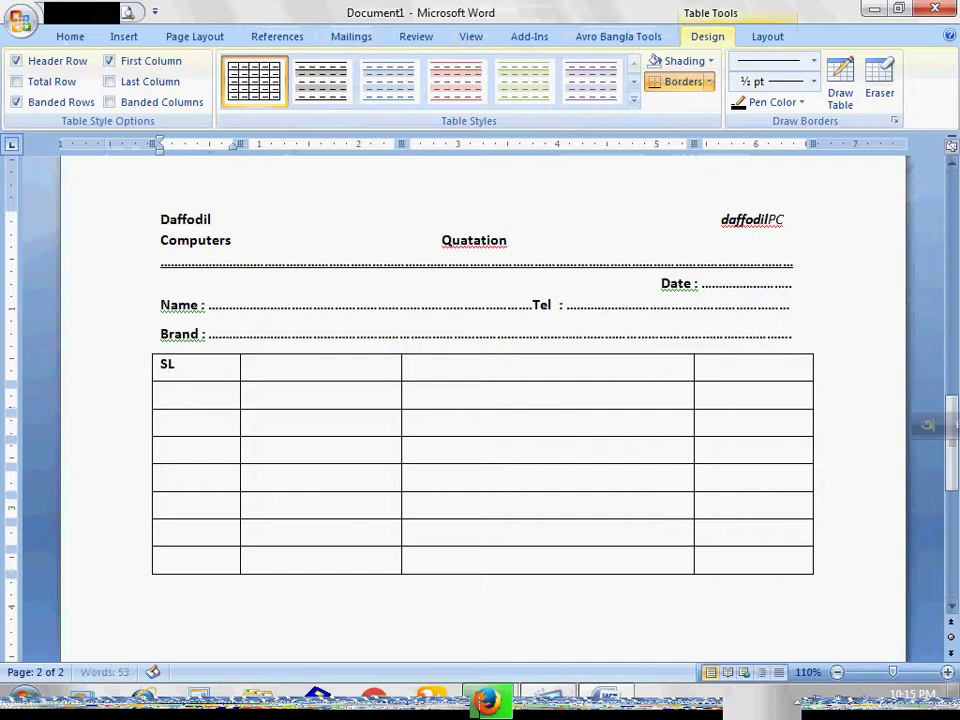
pyautogui.write('O.')
pyautogui.press('Tab')
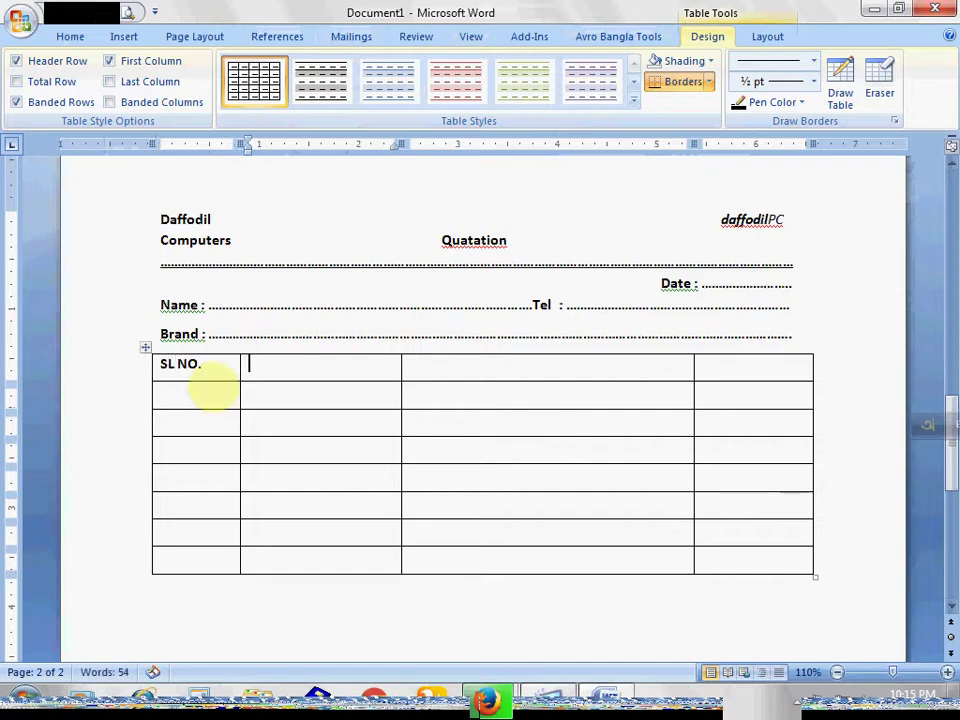
pyautogui.write('ITEM')
pyautogui.write('NAVE\\')
pyautogui.press('BackSpace')
pyautogui.press('BackSpace')
pyautogui.press('BackSpace')
pyautogui.write('ME')
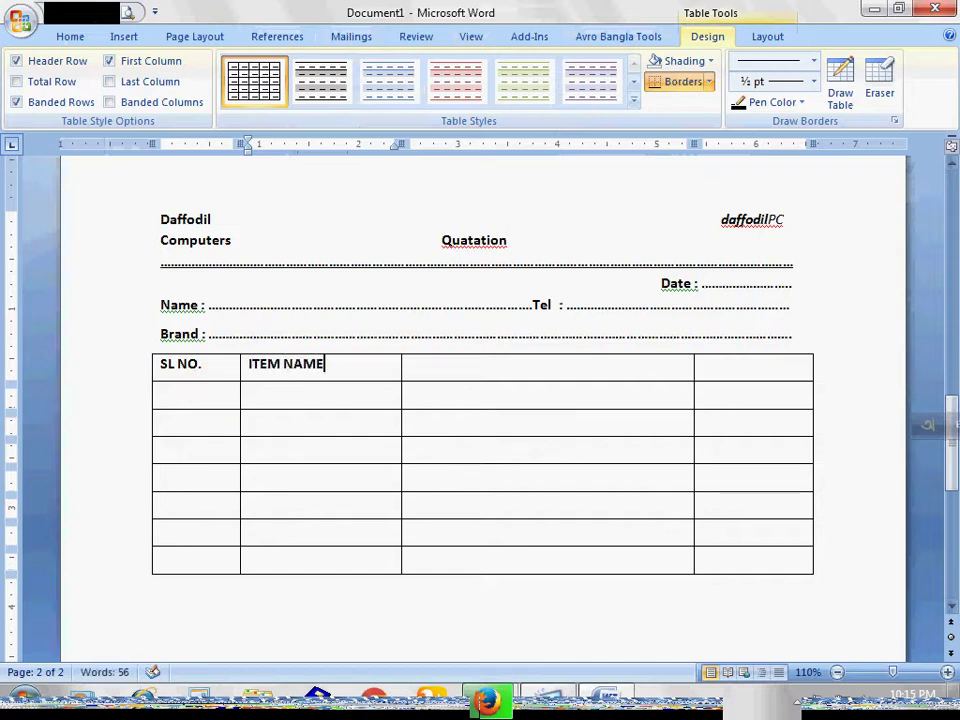
pyautogui.press('Tab')
pyautogui.write('DESCRIPTION')
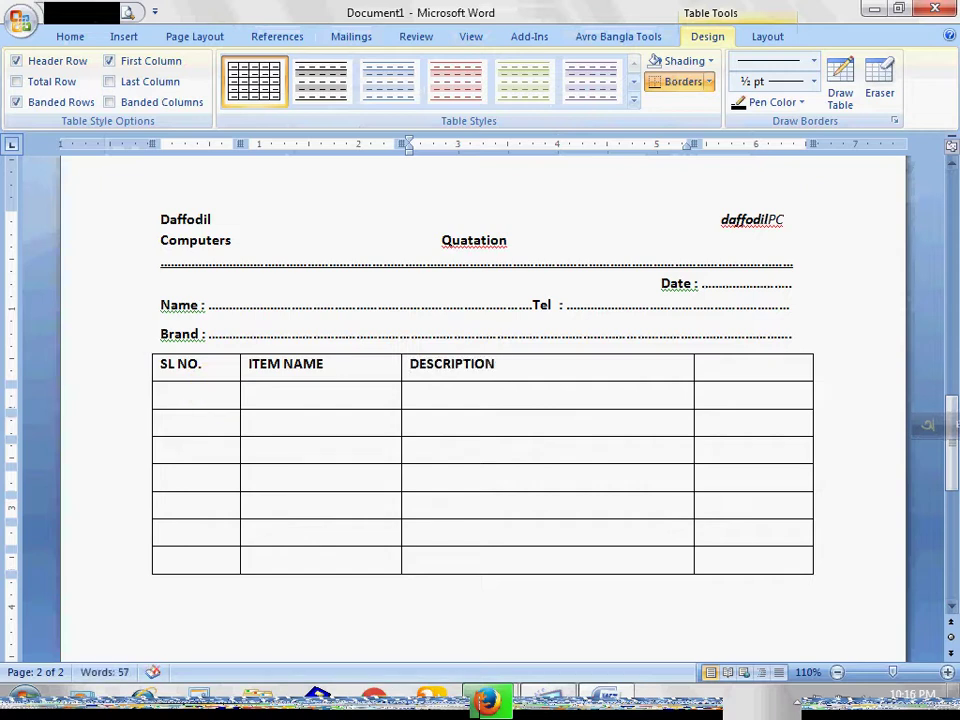
pyautogui.click(753, 367)
pyautogui.write('AMOUNT')
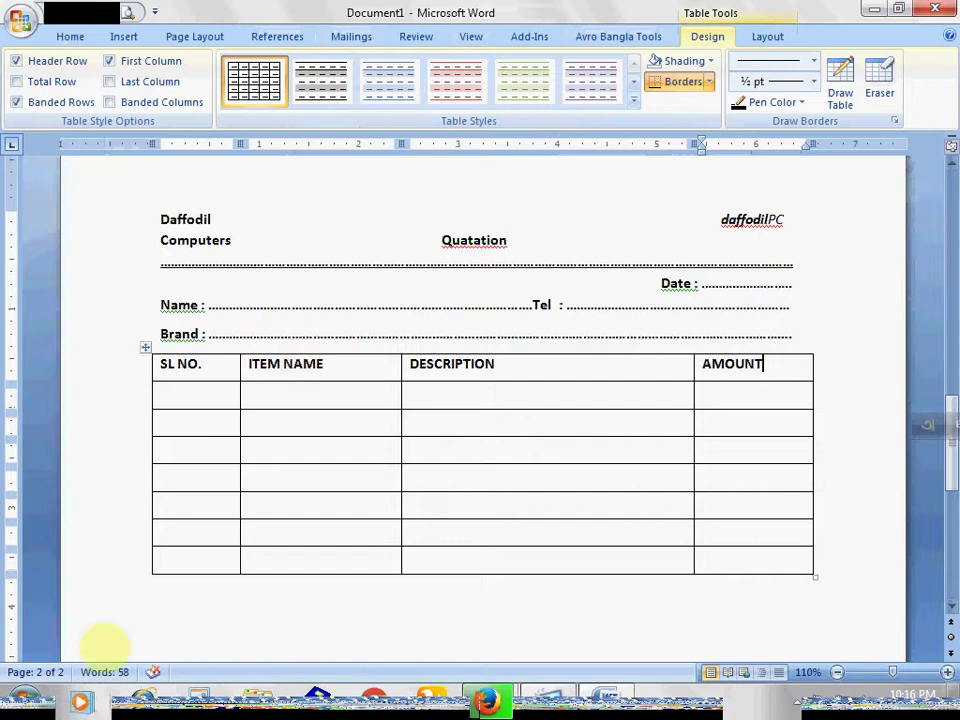
pyautogui.click(62, 373)
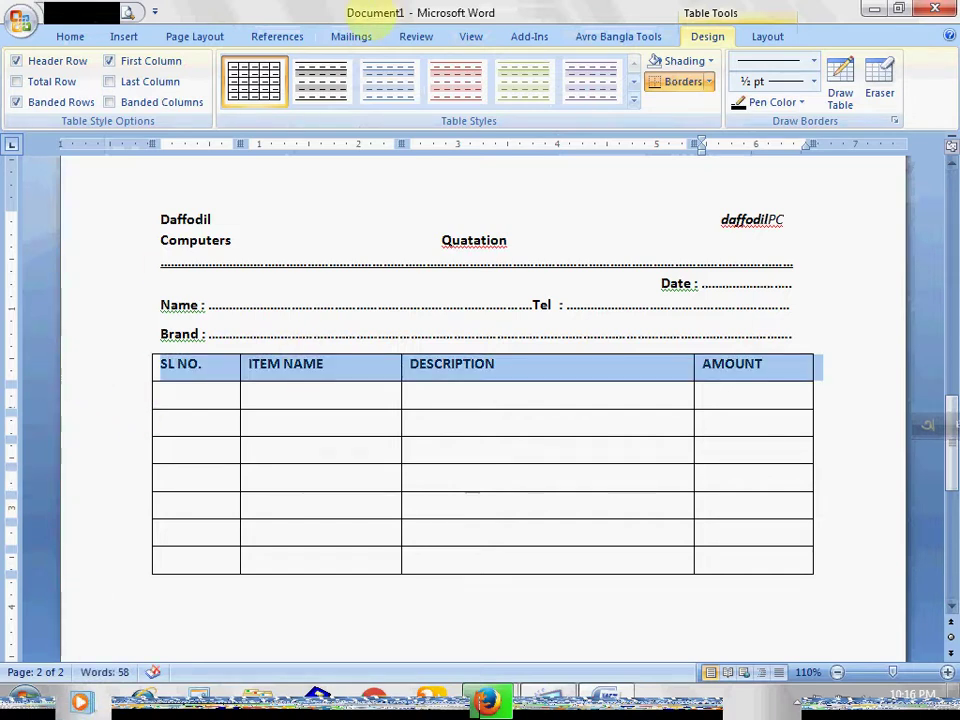
# Step: Center the header row text and enter 01 and 02 in the first SL NO. cells
pyautogui.scroll(9, 365, 100)
pyautogui.click(361, 95)
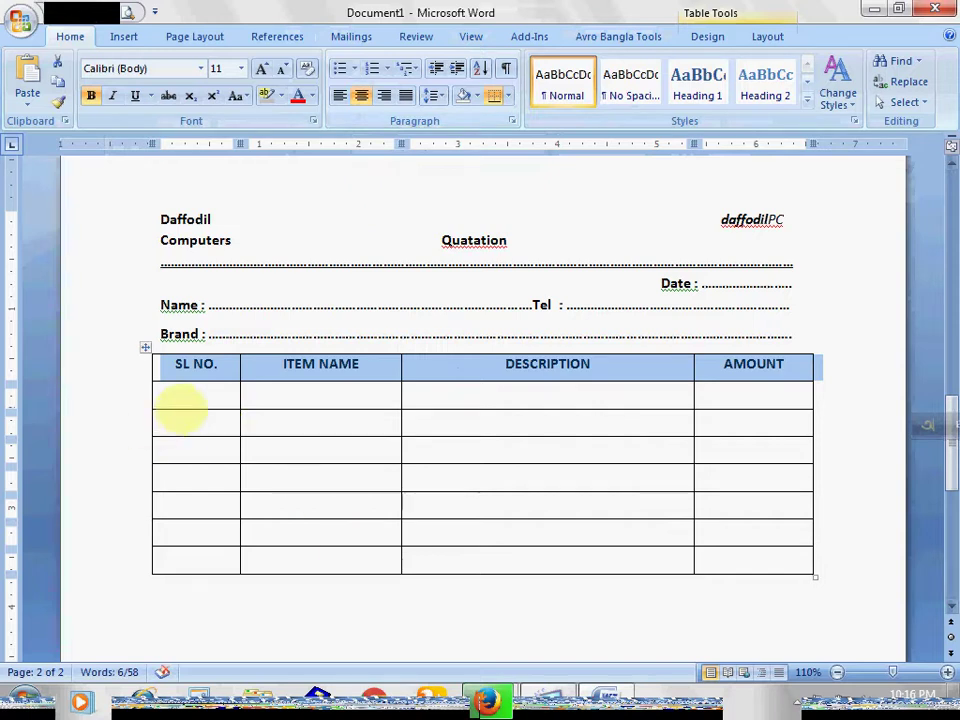
pyautogui.click(182, 392)
pyautogui.write('01')
pyautogui.press('Return')
pyautogui.press('BackSpace')
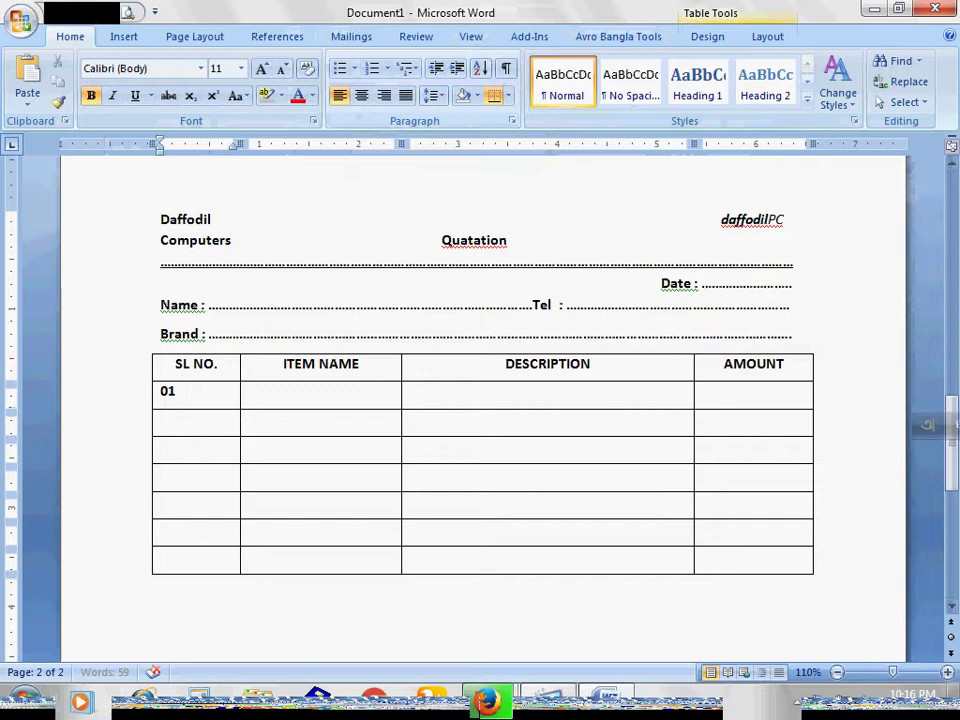
pyautogui.click(196, 432)
pyautogui.write('02')
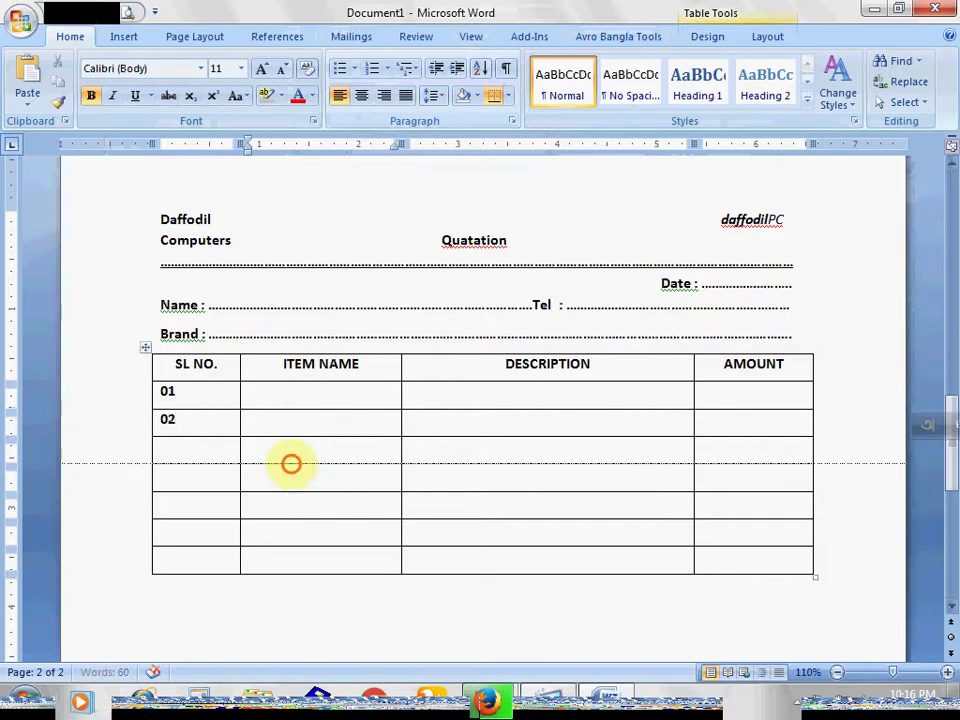
pyautogui.click(190, 393)
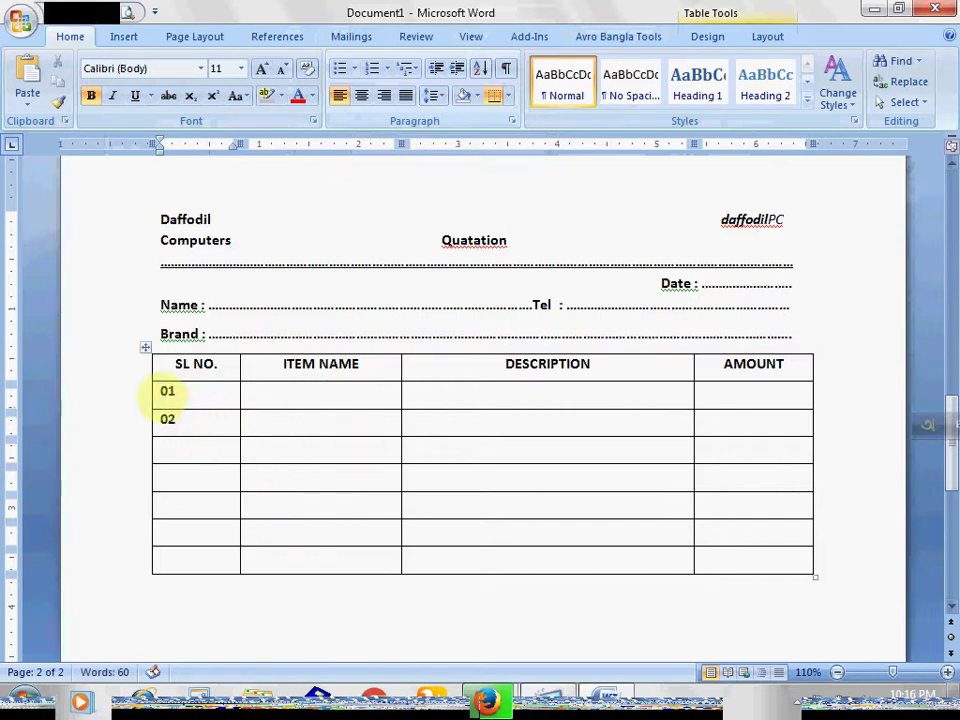
pyautogui.moveTo(155, 396); pyautogui.dragTo(245, 432)
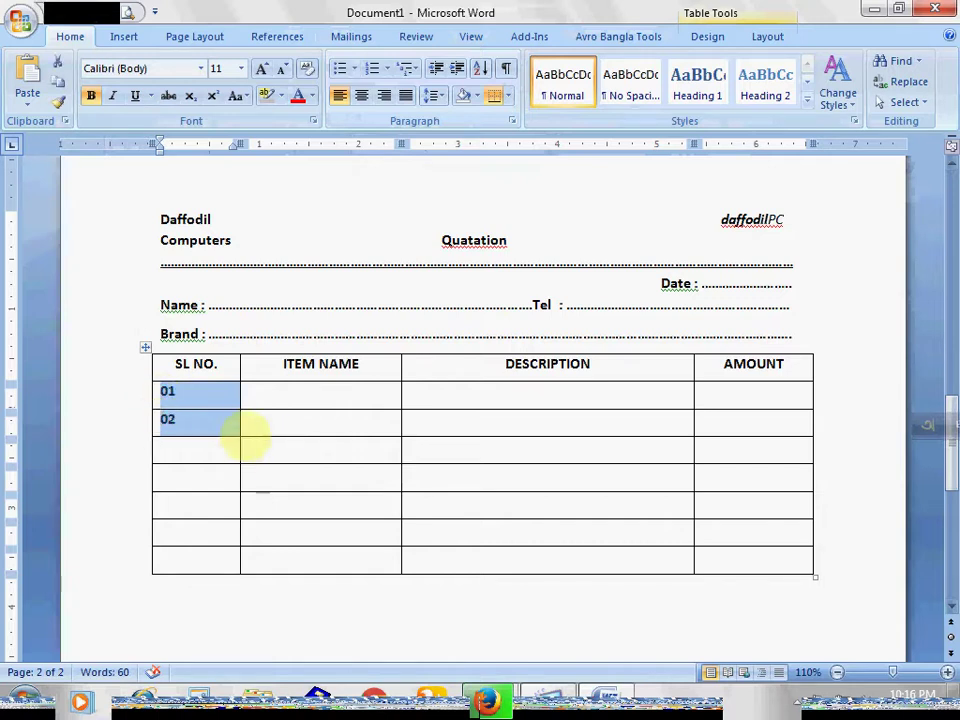
# Step: Number the next SL NO. cells 03, 04, 05, 06 and 07
pyautogui.click(208, 446)
pyautogui.write('03')
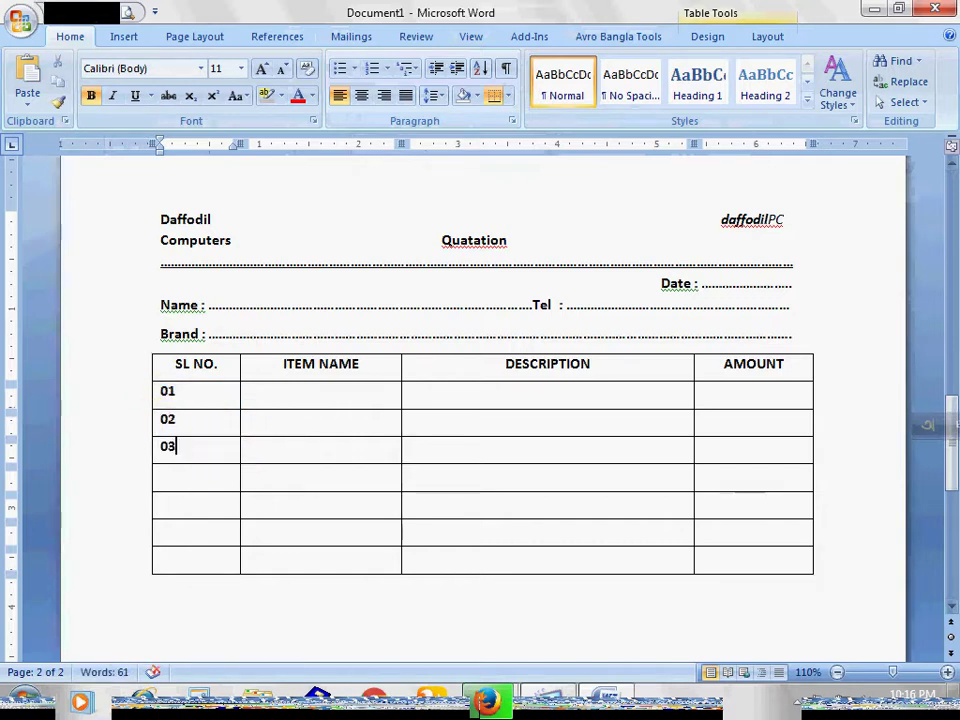
pyautogui.click(178, 478)
pyautogui.write('04')
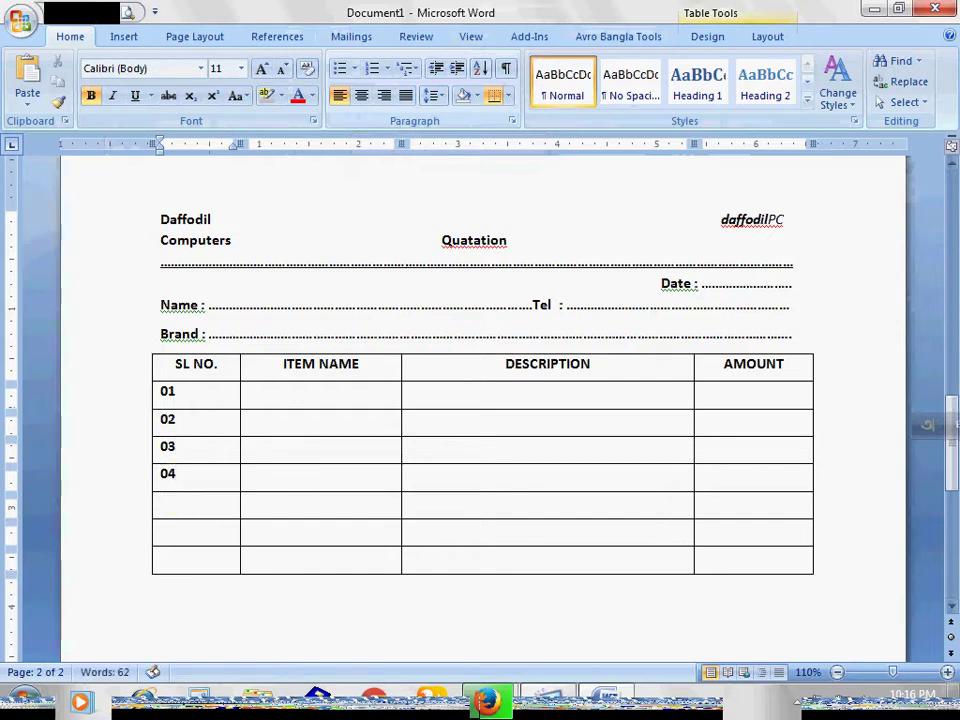
pyautogui.press('Return')
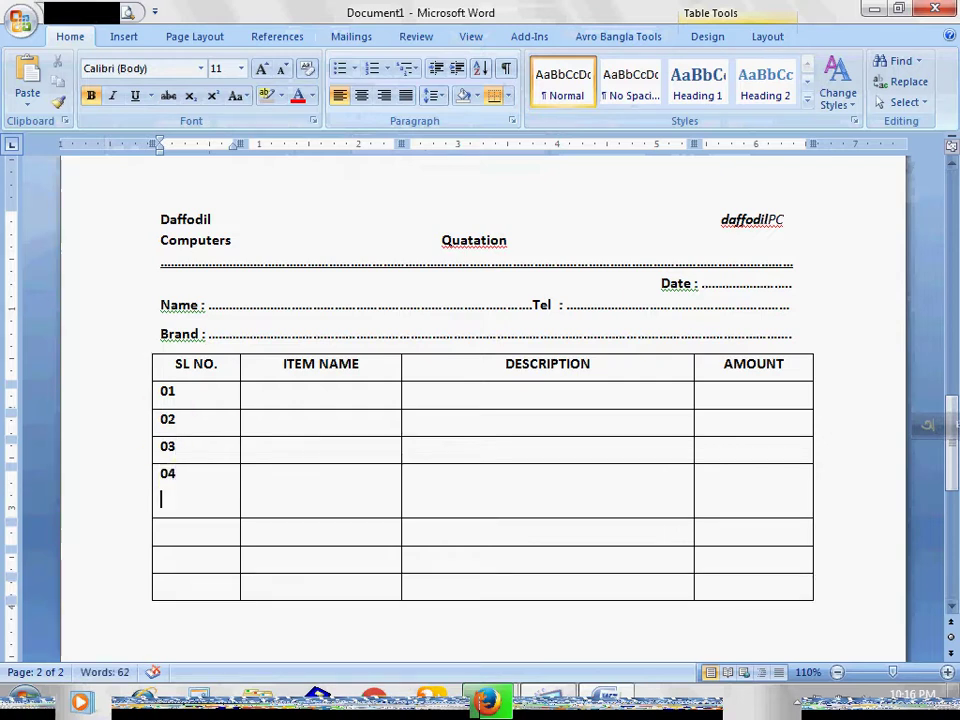
pyautogui.press('BackSpace')
pyautogui.press('BackSpace')
pyautogui.press('BackSpace')
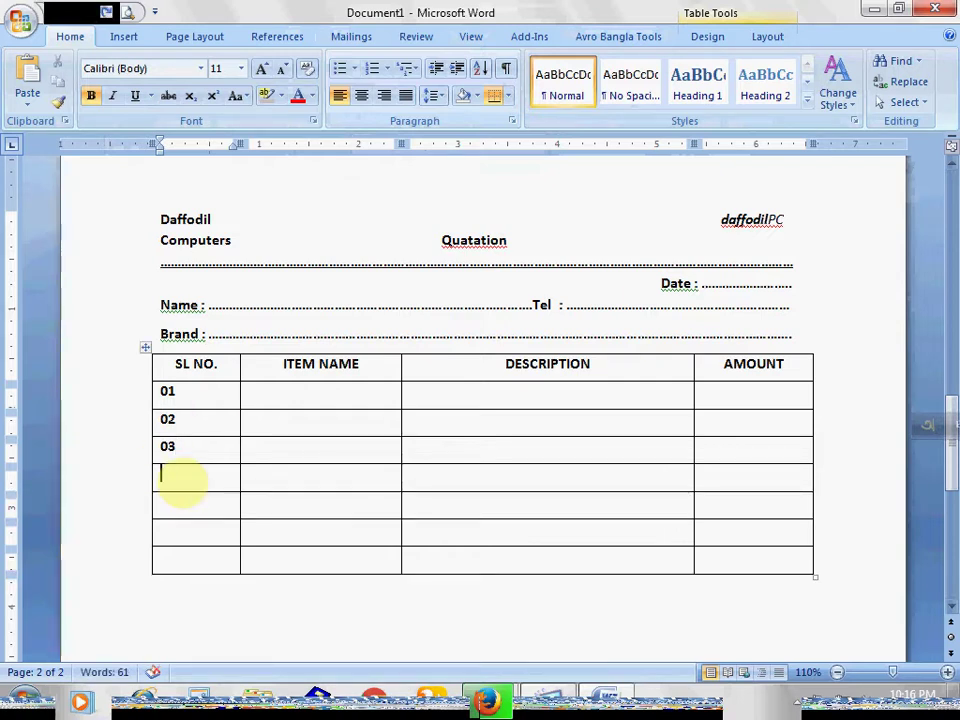
pyautogui.write('04')
pyautogui.click(179, 495)
pyautogui.write('05')
pyautogui.press('Down')
pyautogui.write('06')
pyautogui.press('Down')
pyautogui.write('0')
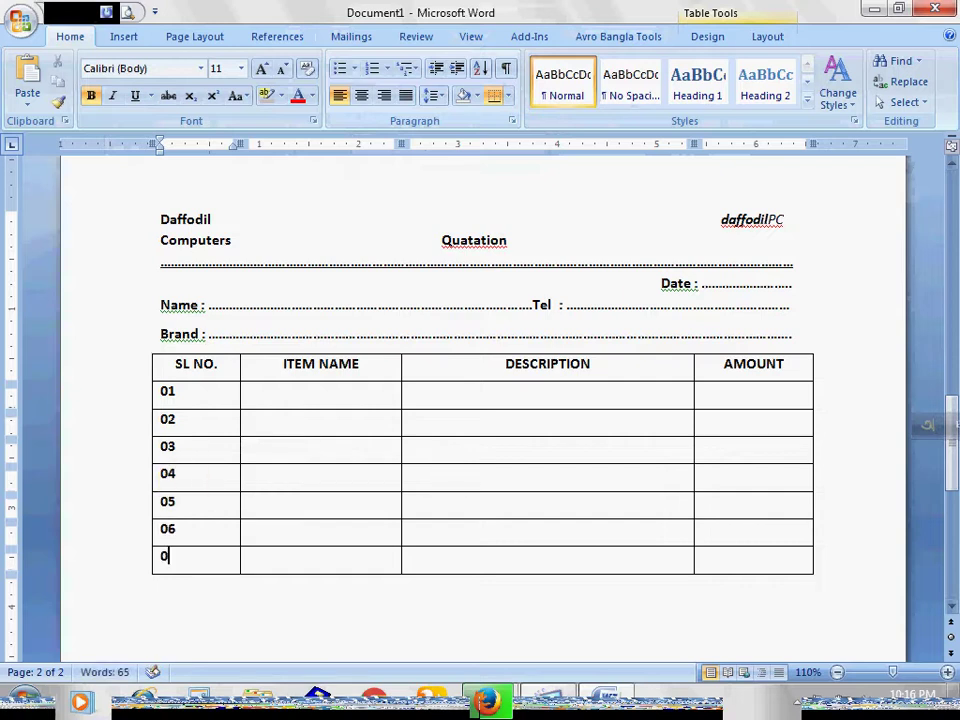
pyautogui.write('7')
pyautogui.press('Down')
# Step: Insert a first batch of blank rows below the table's existing rows
pyautogui.click(150, 572)
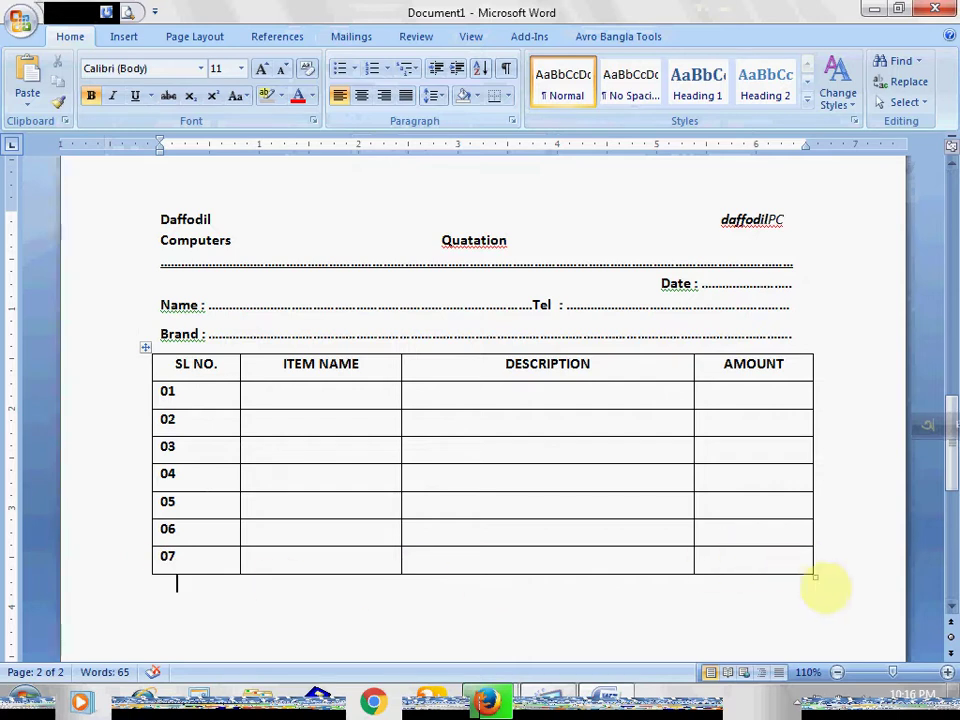
pyautogui.rightClick(815, 577)
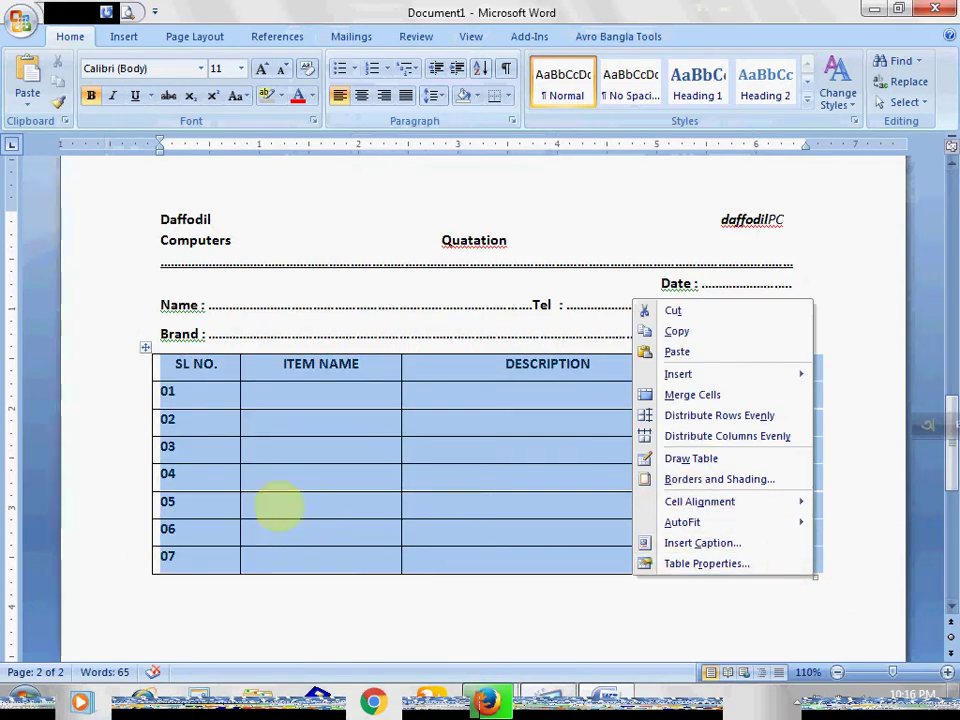
pyautogui.click(709, 372)
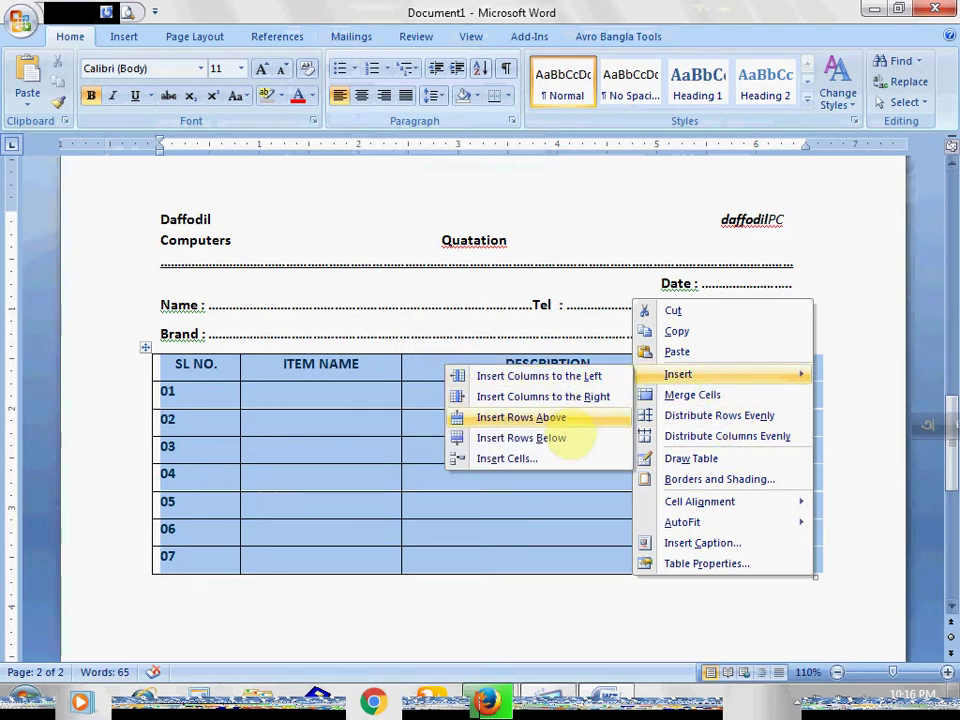
pyautogui.click(555, 438)
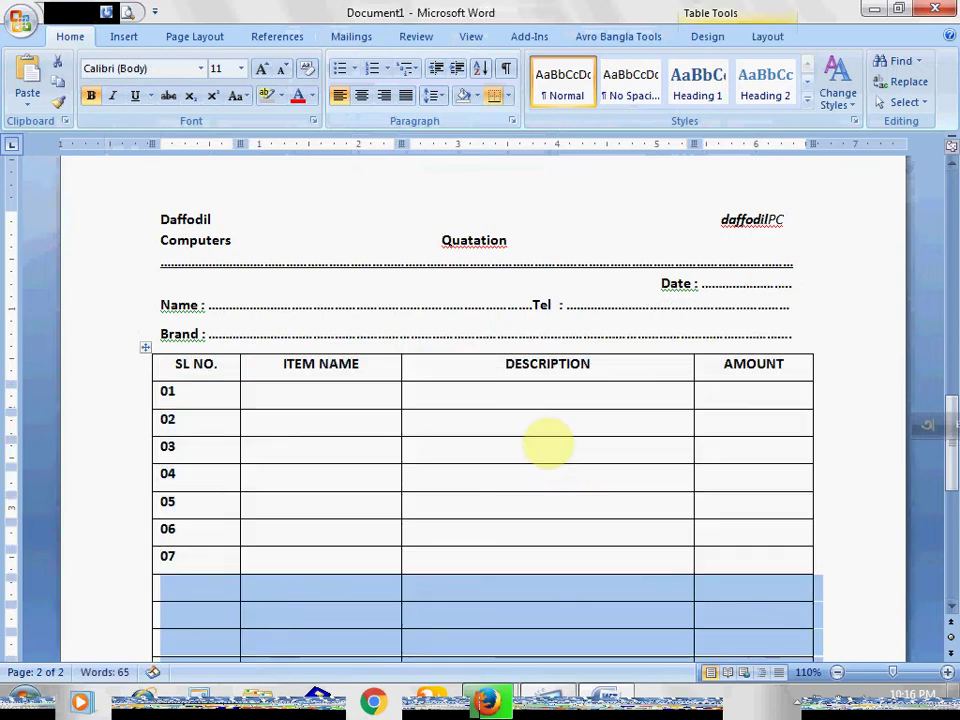
pyautogui.scroll(-3, 534, 579)
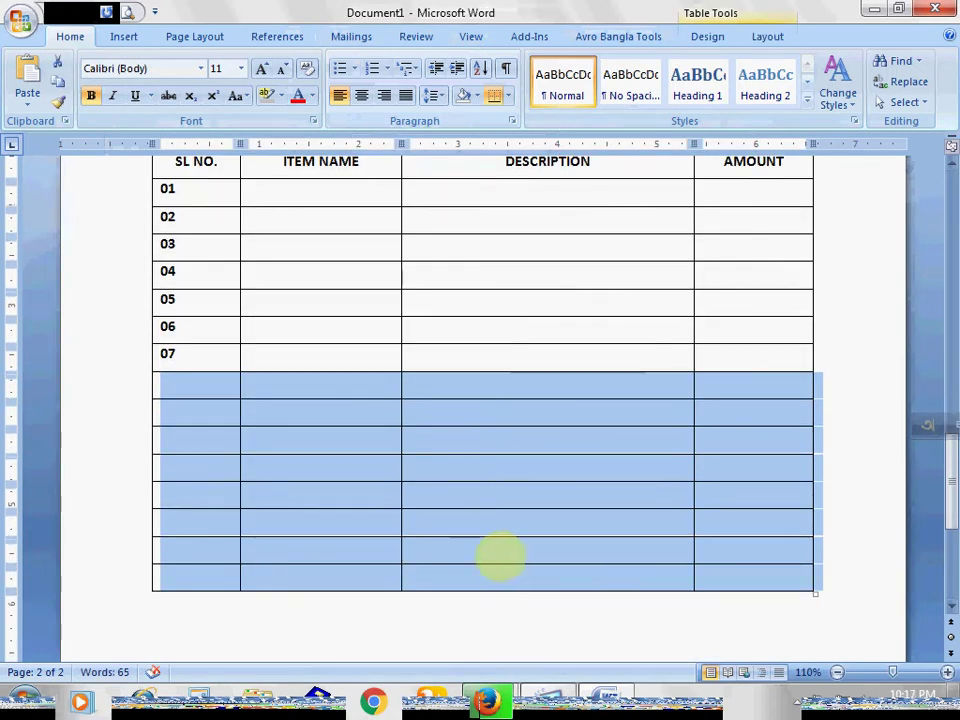
pyautogui.scroll(-3, 640, 501)
pyautogui.scroll(-2, 648, 502)
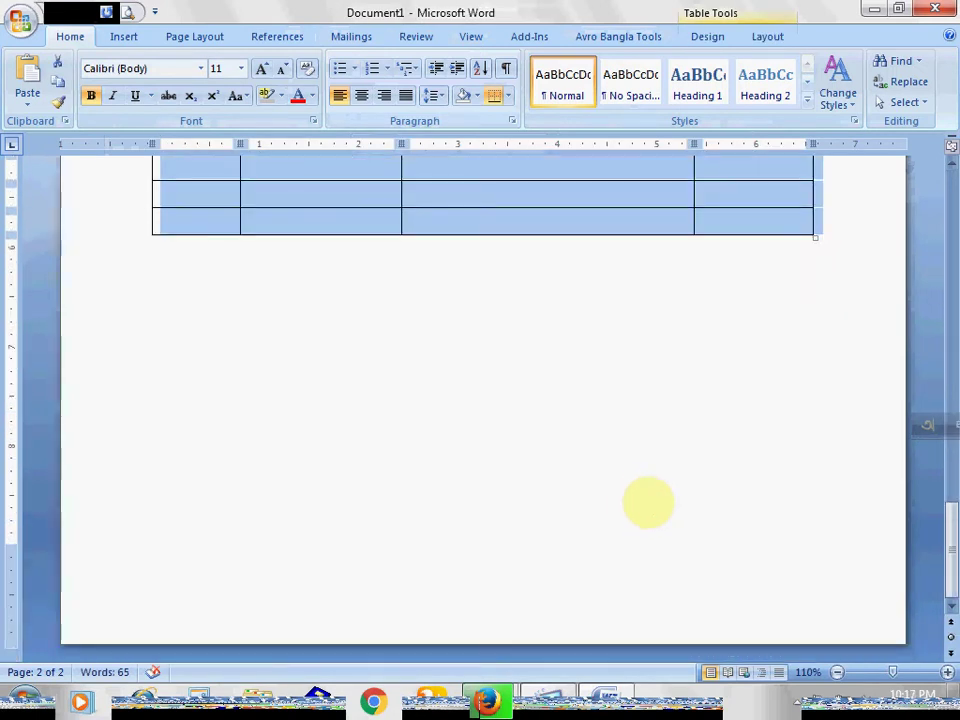
pyautogui.scroll(1, 660, 490)
pyautogui.scroll(2, 671, 474)
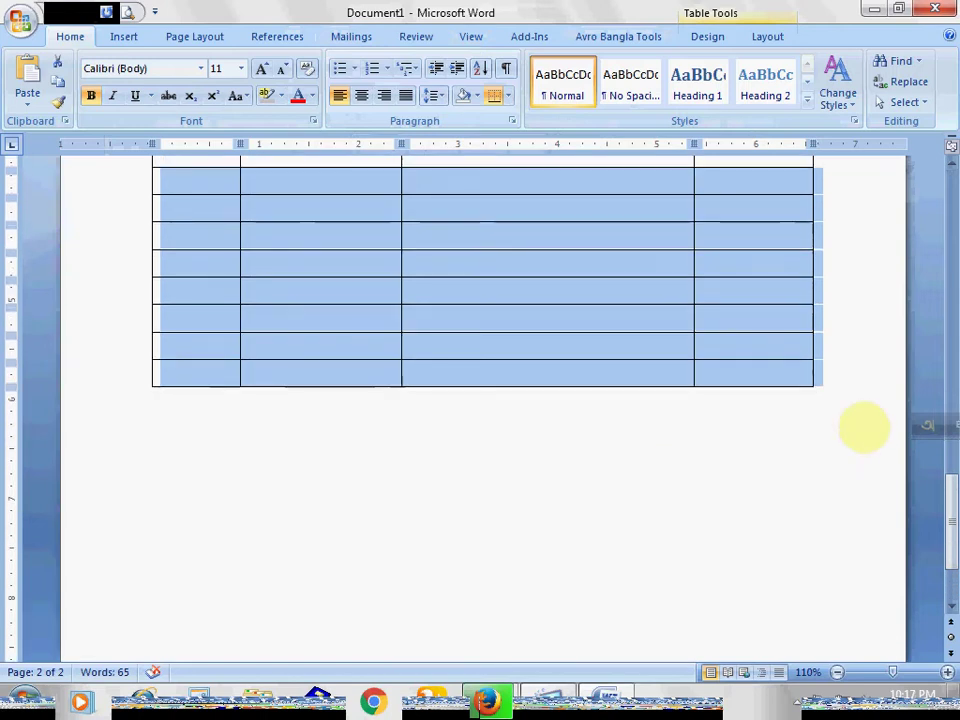
# Step: Select the bottom six rows and insert another batch of rows below them
pyautogui.rightClick(811, 386)
pyautogui.click(391, 308)
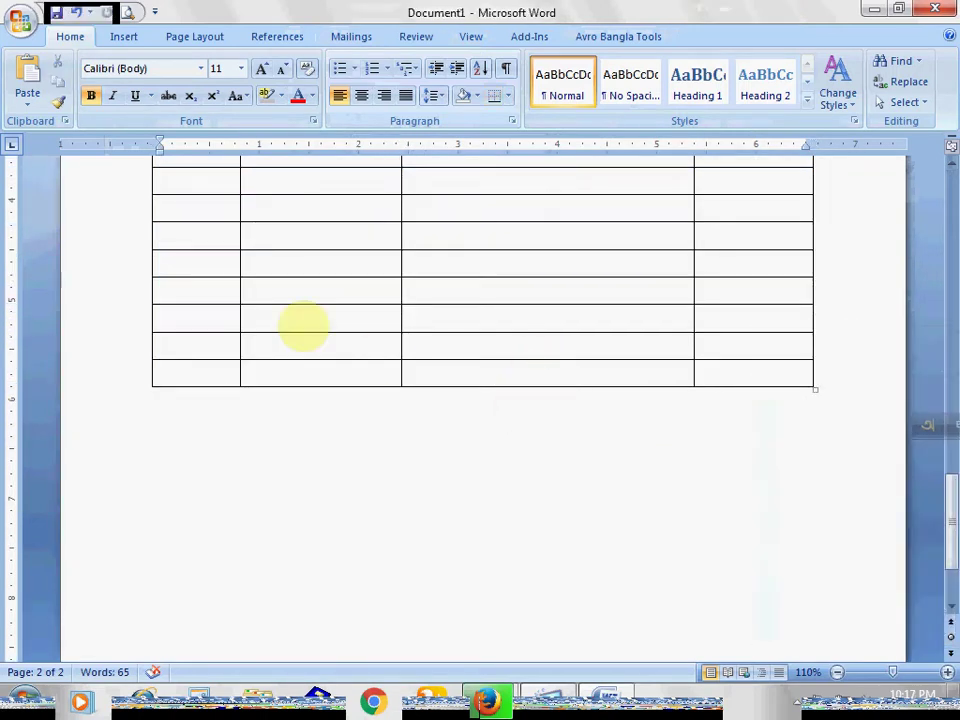
pyautogui.moveTo(140, 230); pyautogui.dragTo(139, 390)
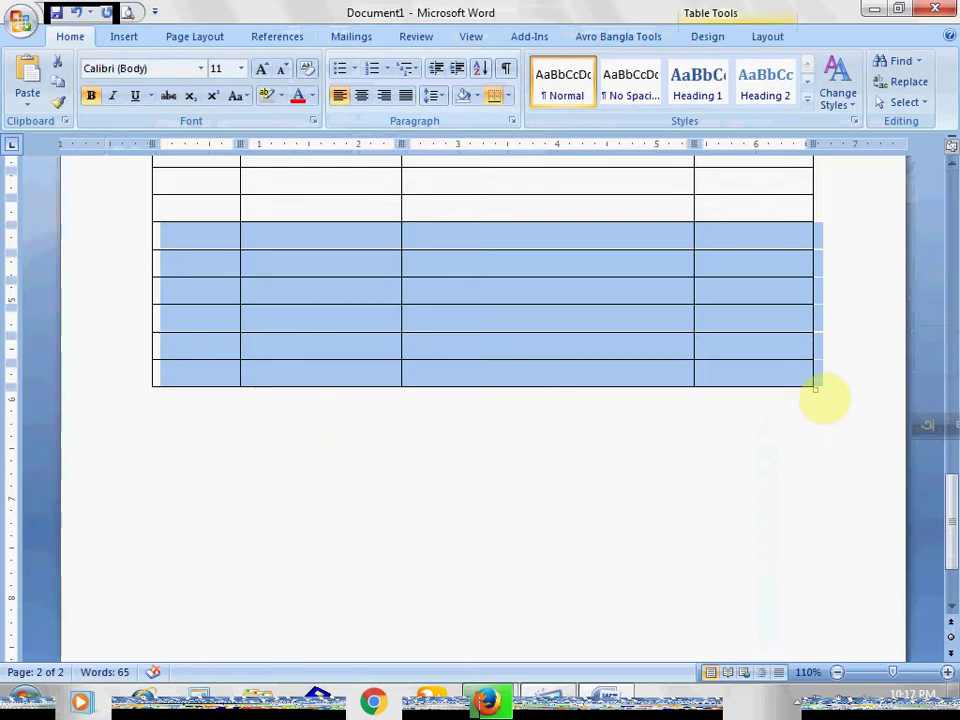
pyautogui.rightClick(815, 388)
pyautogui.moveTo(746, 468)
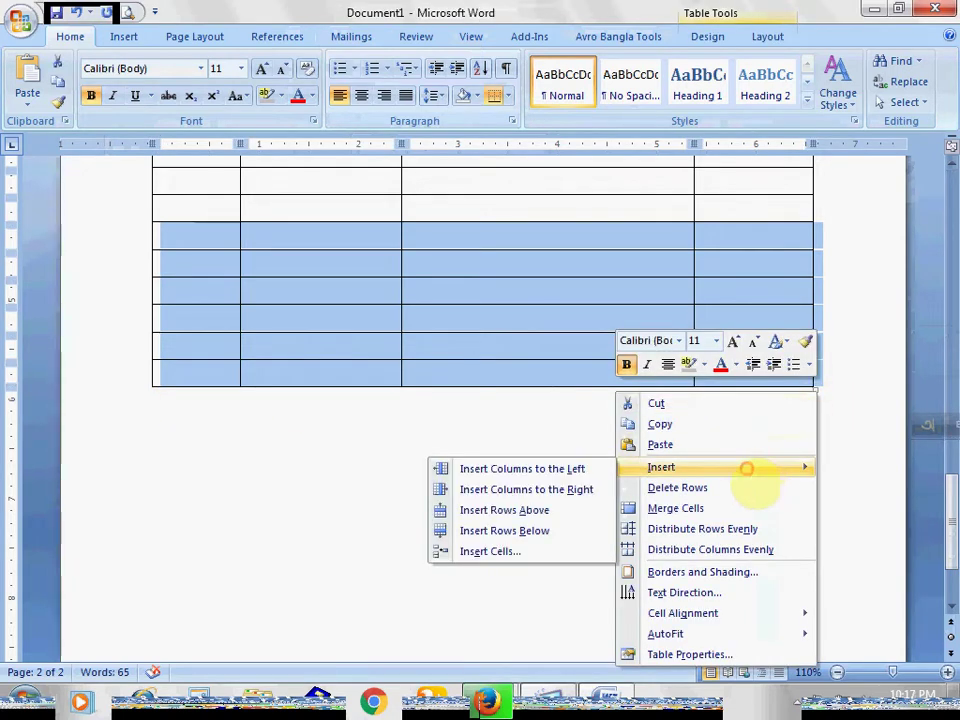
pyautogui.click(505, 531)
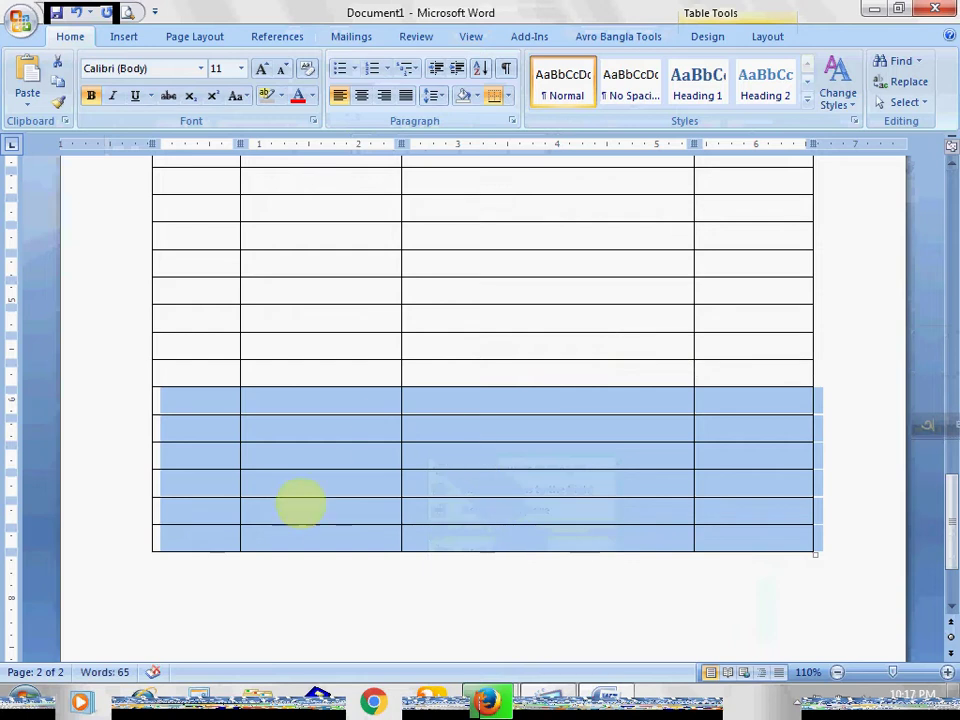
pyautogui.click(310, 490)
pyautogui.scroll(3, 482, 456)
pyautogui.scroll(1, 482, 456)
# Step: Number the SL NO. cells 08 through 14 down the new rows
pyautogui.click(200, 440)
pyautogui.write('08')
pyautogui.click(188, 488)
pyautogui.write('0')
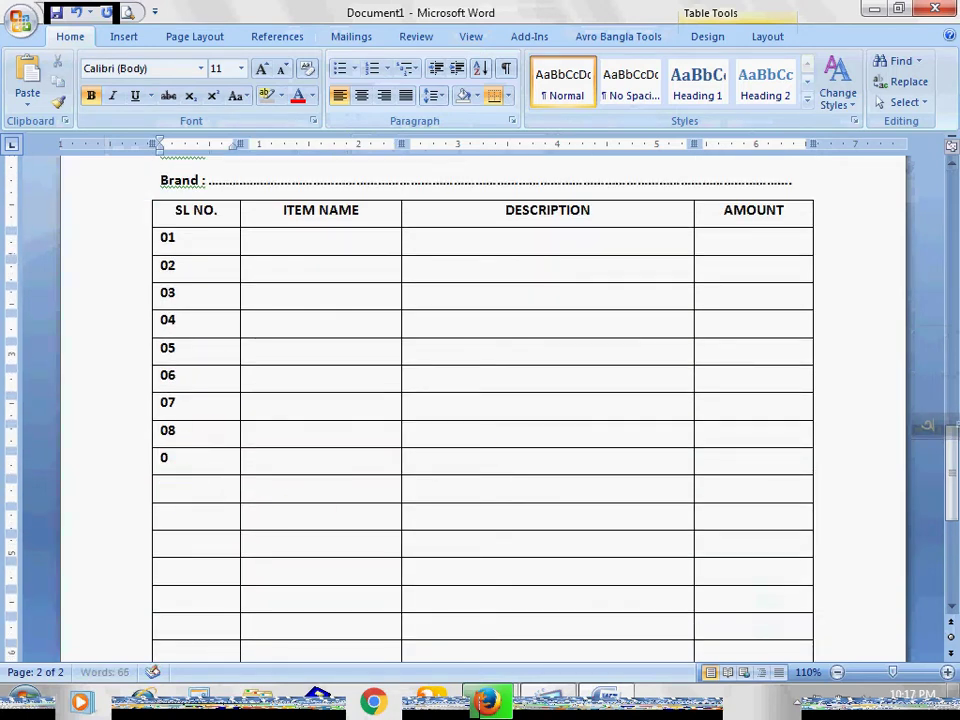
pyautogui.write('9')
pyautogui.press('BackSpace')
pyautogui.write('10')
pyautogui.press('Down')
pyautogui.write('11')
pyautogui.press('Down')
pyautogui.write('12')
pyautogui.press('Down')
pyautogui.write('13')
pyautogui.press('Down')
pyautogui.write('14')
# Step: Continue the SL NO. numbering from 15 through 20
pyautogui.press('Down')
pyautogui.write('15')
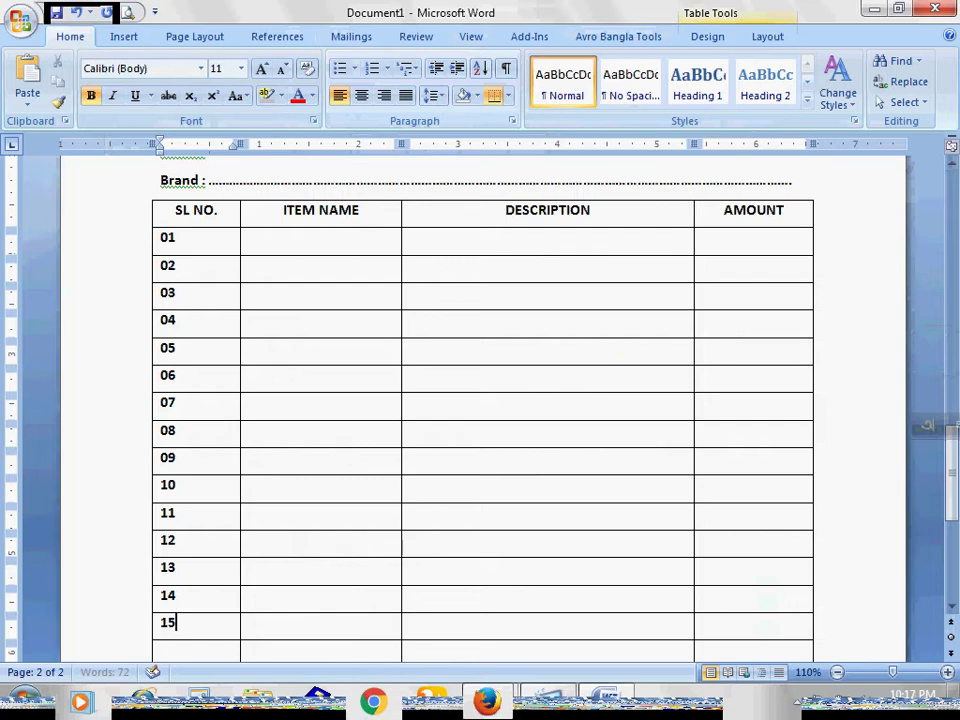
pyautogui.press('Down')
pyautogui.write('6')
pyautogui.press('Down')
pyautogui.write('1')
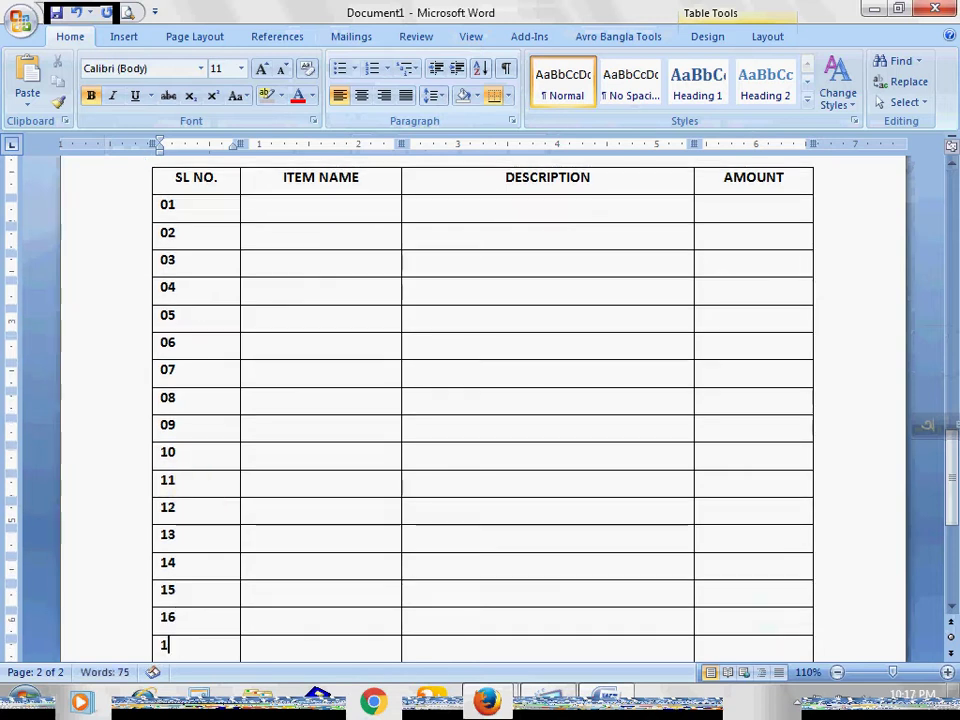
pyautogui.write('7')
pyautogui.press('Down')
pyautogui.write('18')
pyautogui.press('Down')
pyautogui.write('19')
pyautogui.press('Down')
pyautogui.write('20')
pyautogui.scroll(4, 372, 360)
pyautogui.click(330, 310)
# Step: Enter item names for rows 01–07, from Processor, Mother Board and Ram through Monitor and Keyboard
pyautogui.click(328, 328)
pyautogui.write('Process')
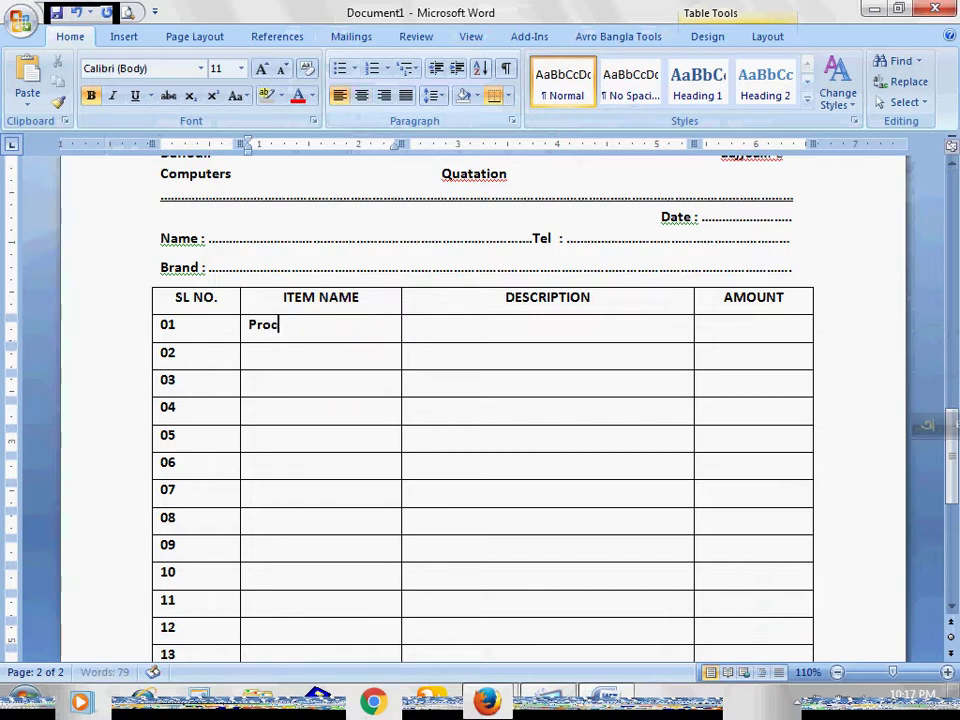
pyautogui.write('or')
pyautogui.press('Return')
pyautogui.press('BackSpace')
pyautogui.click(370, 367)
pyautogui.write('Mother Board')
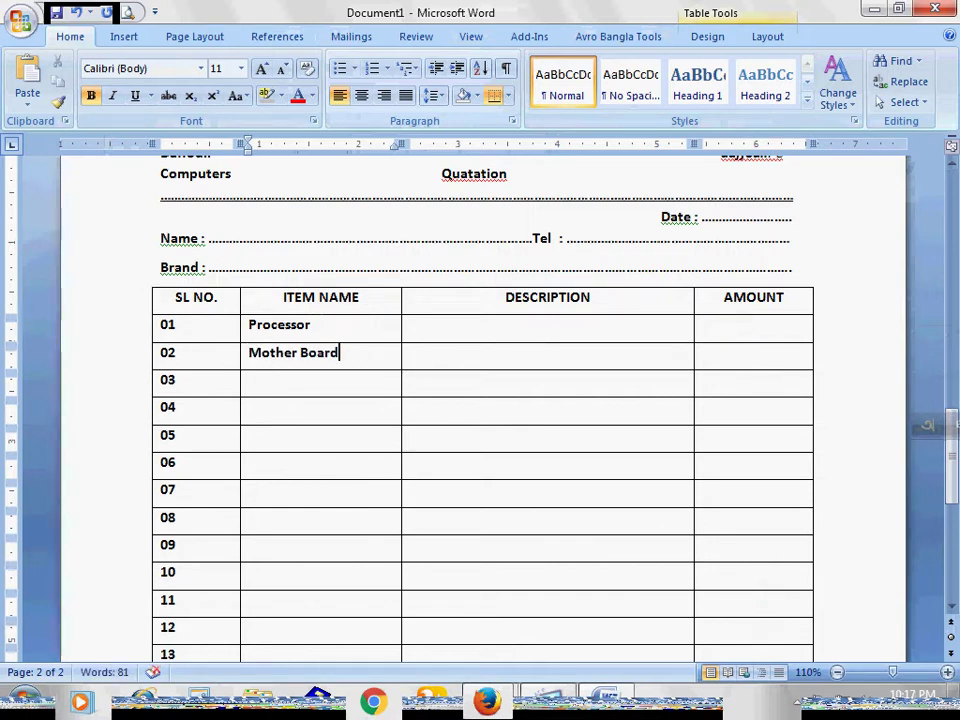
pyautogui.click(375, 375)
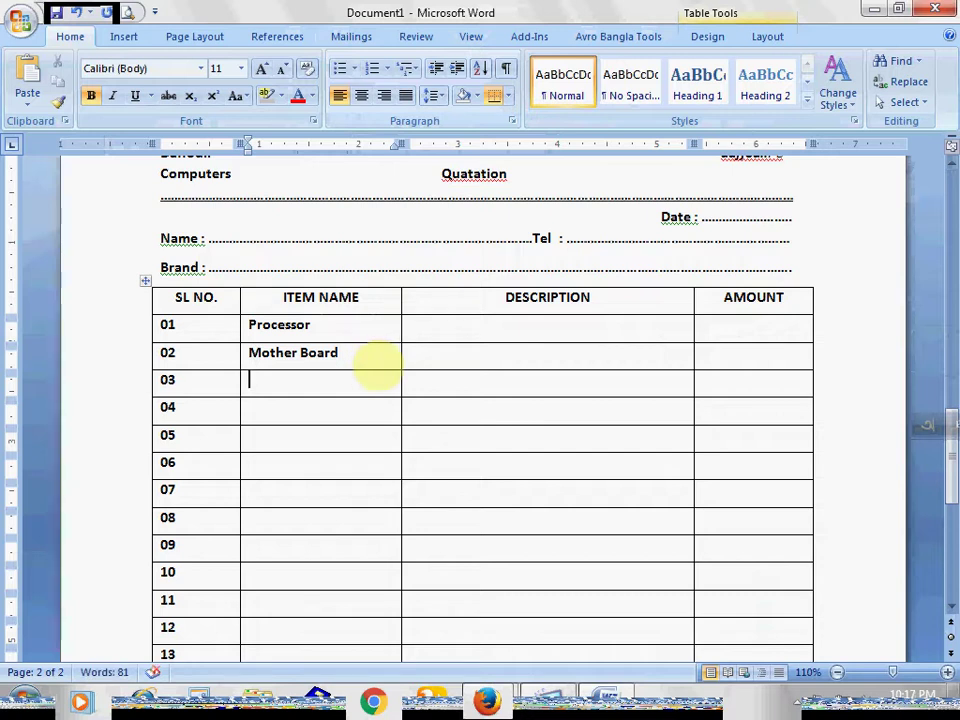
pyautogui.write('Ram')
pyautogui.press('Down')
pyautogui.write('H')
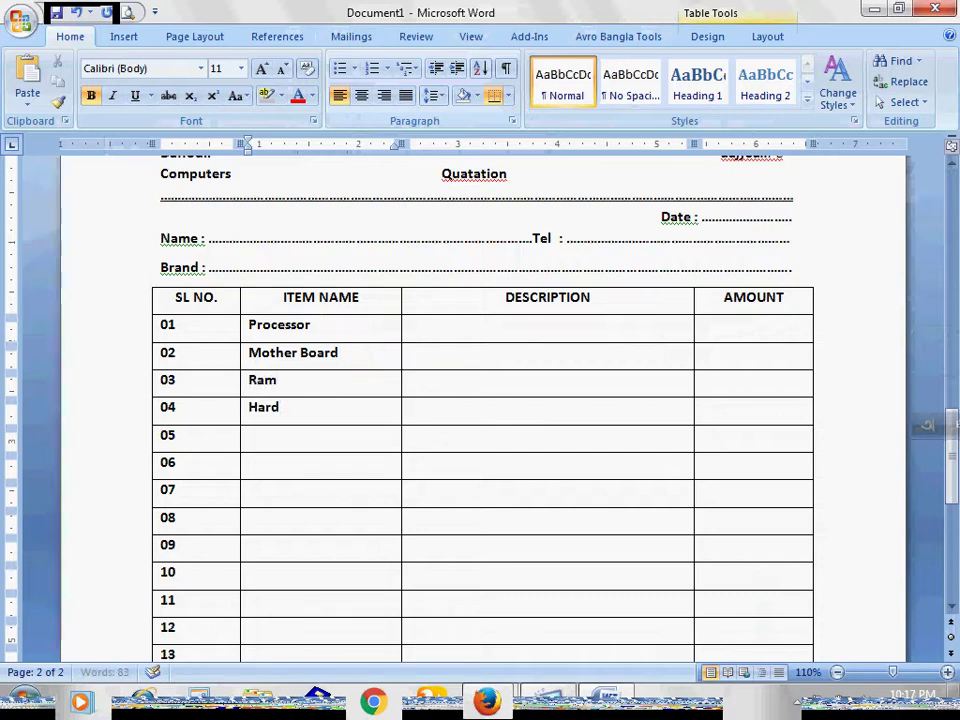
pyautogui.write('isk')
pyautogui.press('Down')
pyautogui.write('Graphics Card')
pyautogui.press('Down')
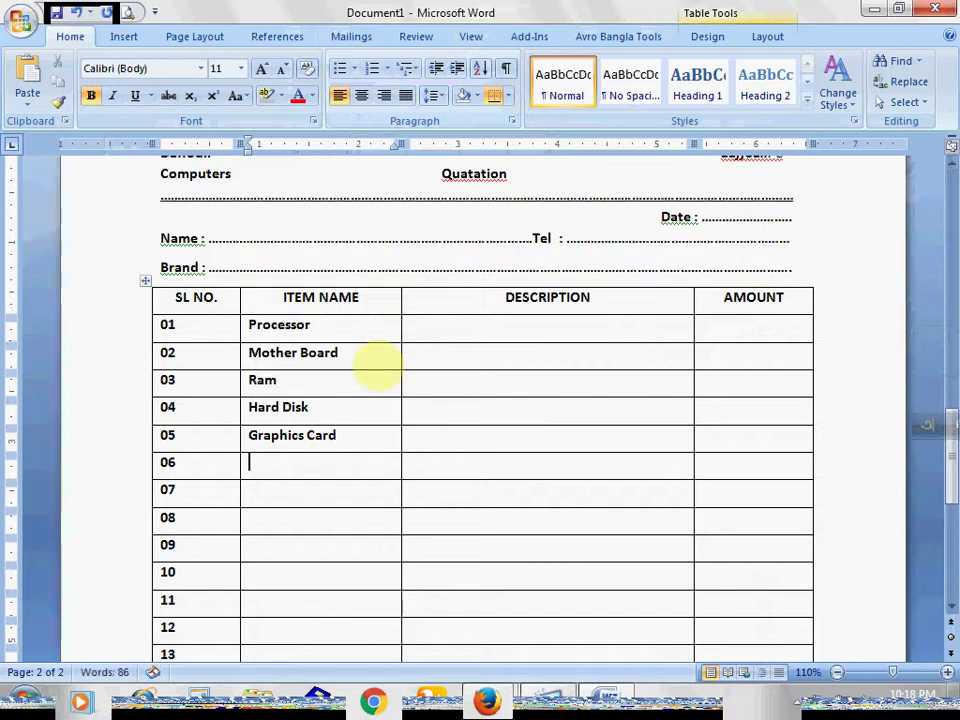
pyautogui.write('Monitor')
pyautogui.press('Down')
pyautogui.write('Keyboard')
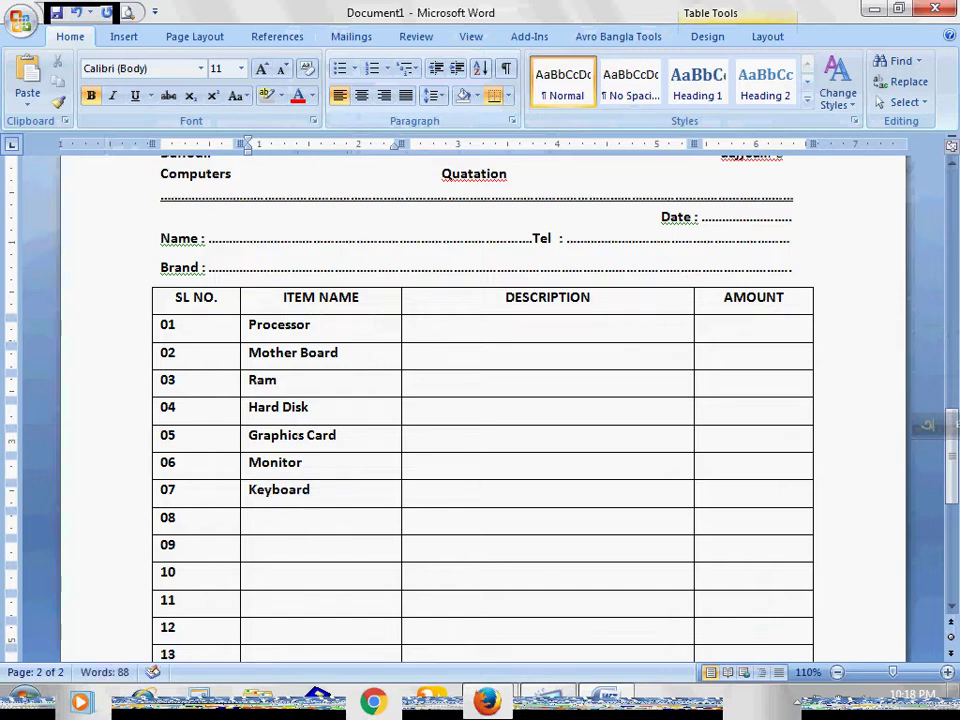
# Step: Enter item names for rows 08–15: Mouse, Casing, Media Player, Sound Card, Speaker, Modem and Printer
pyautogui.press('Down')
pyautogui.write('Mouse')
pyautogui.press('Down')
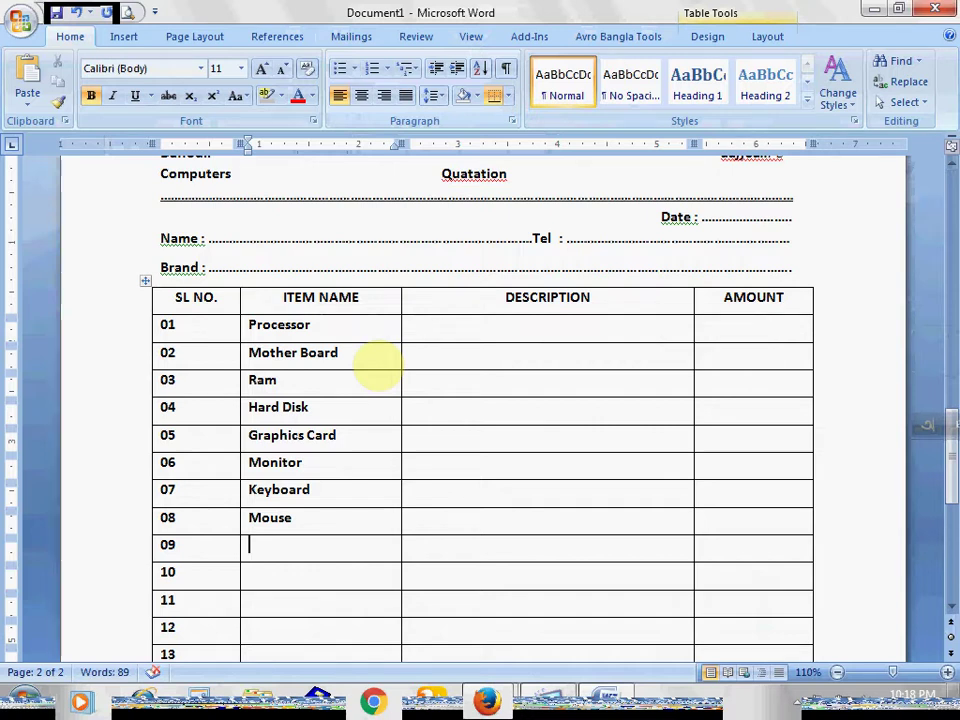
pyautogui.write('Casing')
pyautogui.press('Down')
pyautogui.write('Media')
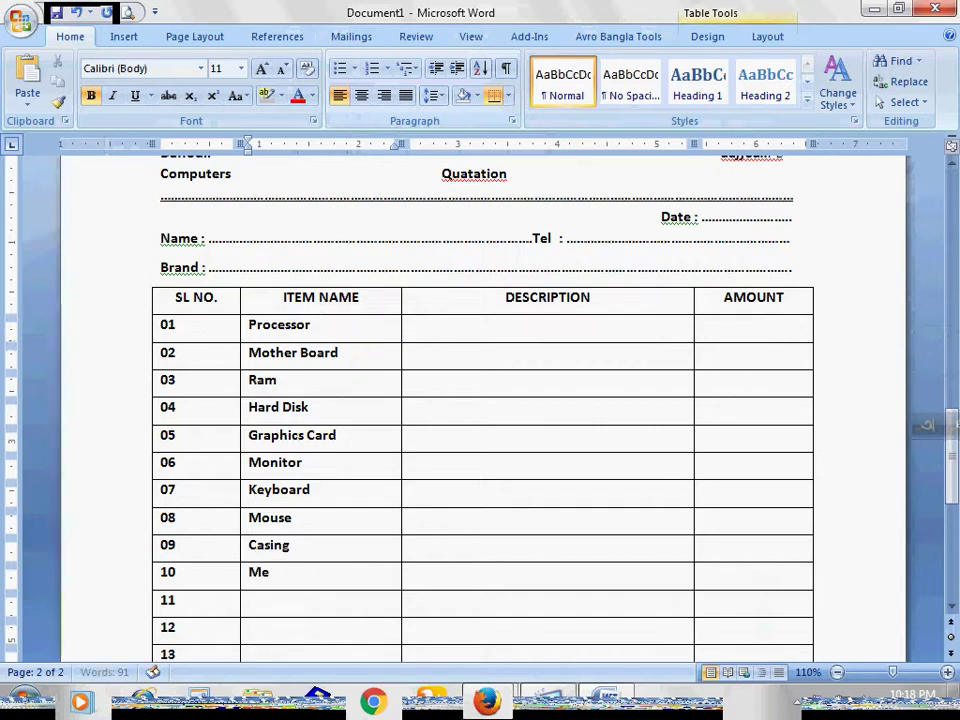
pyautogui.write(' Player')
pyautogui.press('Down')
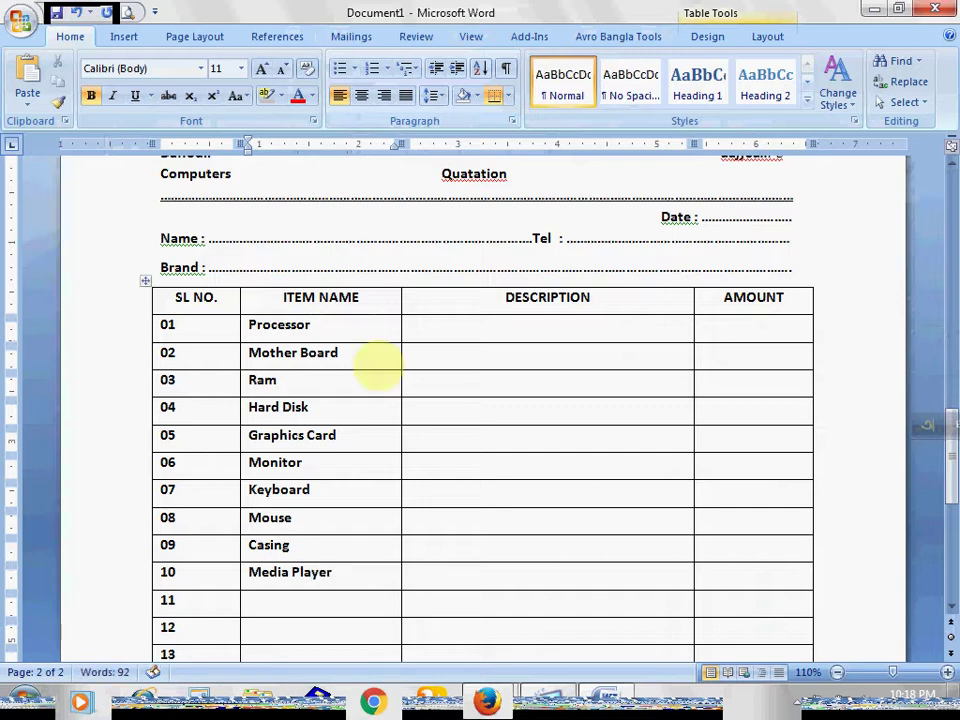
pyautogui.write('Sound Card')
pyautogui.press('Down')
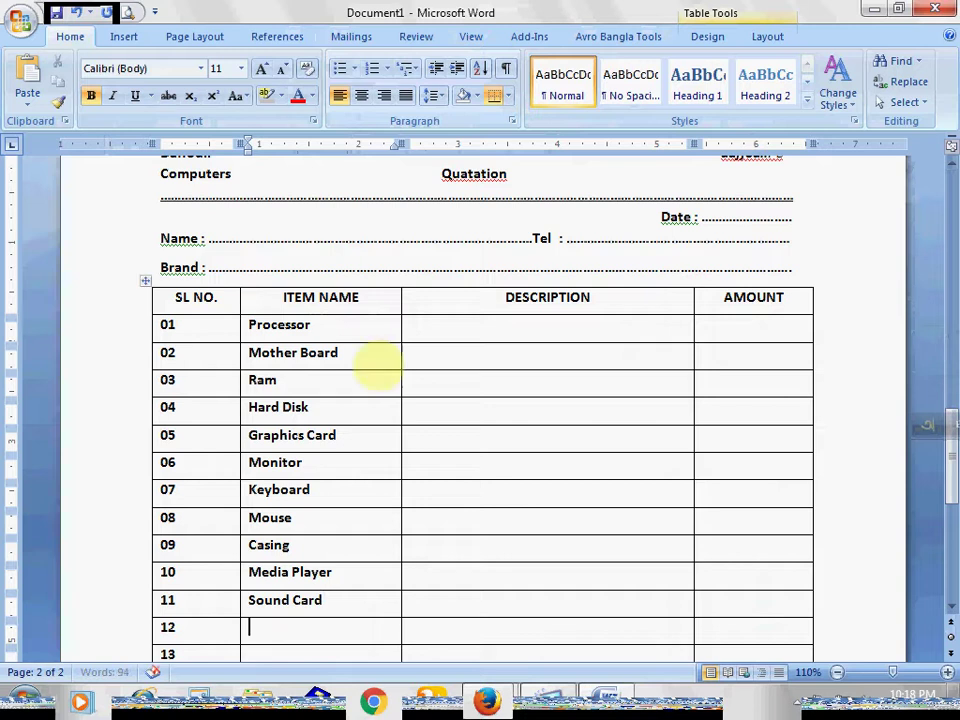
pyautogui.write('Spea')
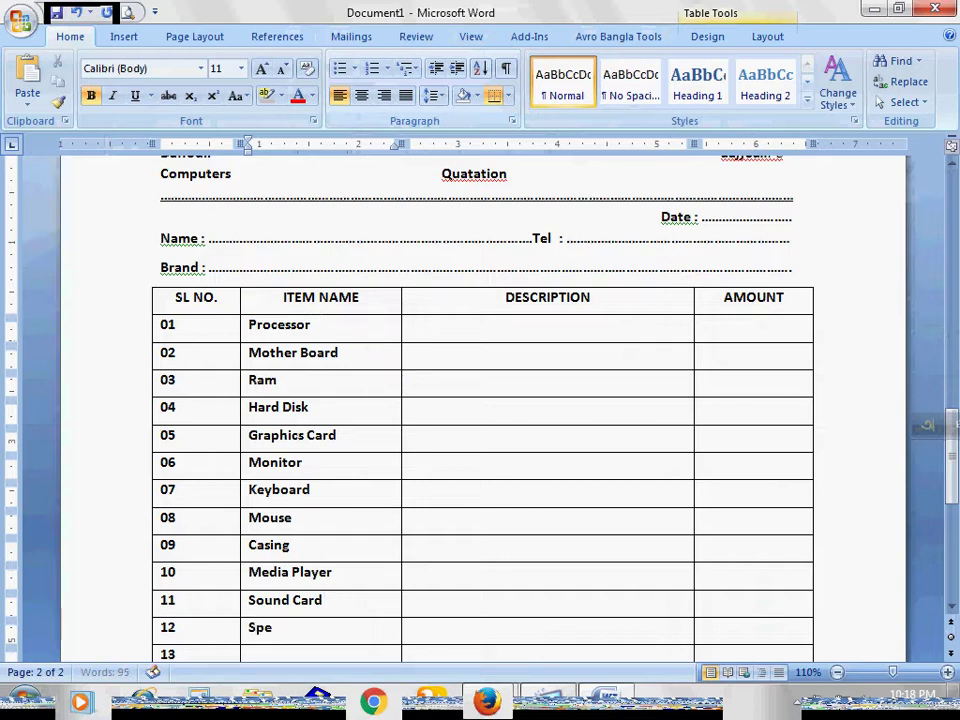
pyautogui.write('ker')
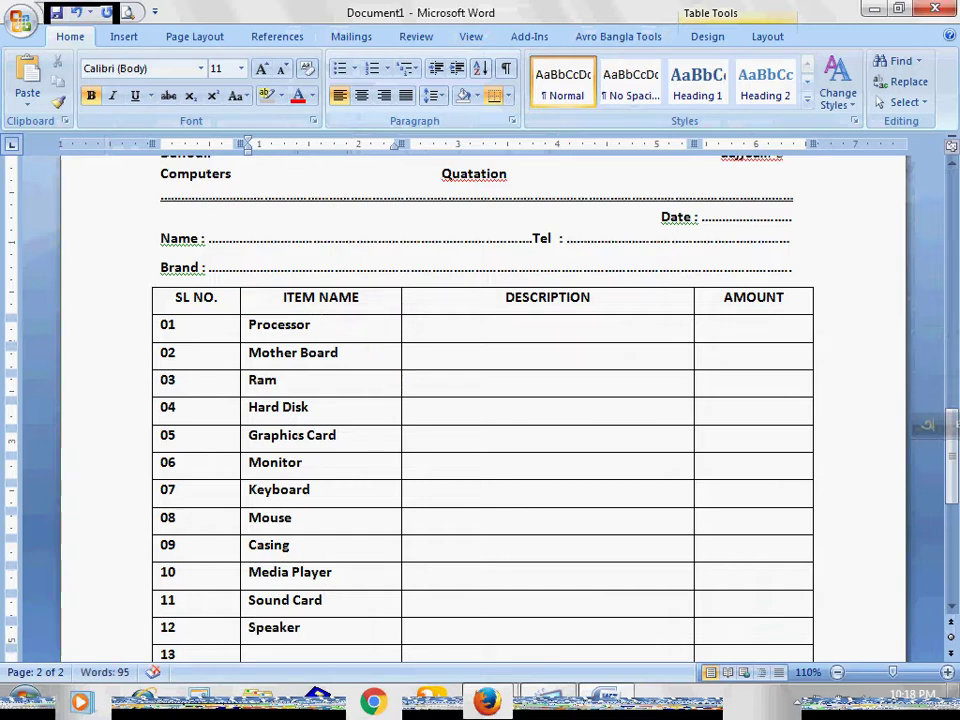
pyautogui.press('Down')
pyautogui.write('Modem')
pyautogui.press('Down')
pyautogui.write('La')
pyautogui.write('d')
pyautogui.press('Down')
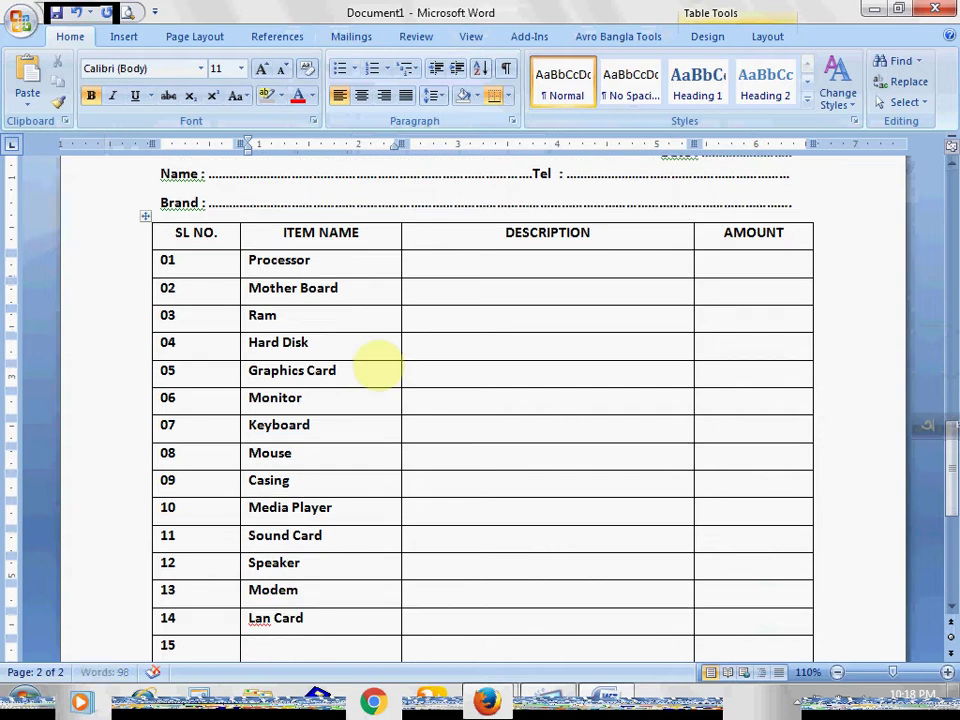
pyautogui.write('Prin')
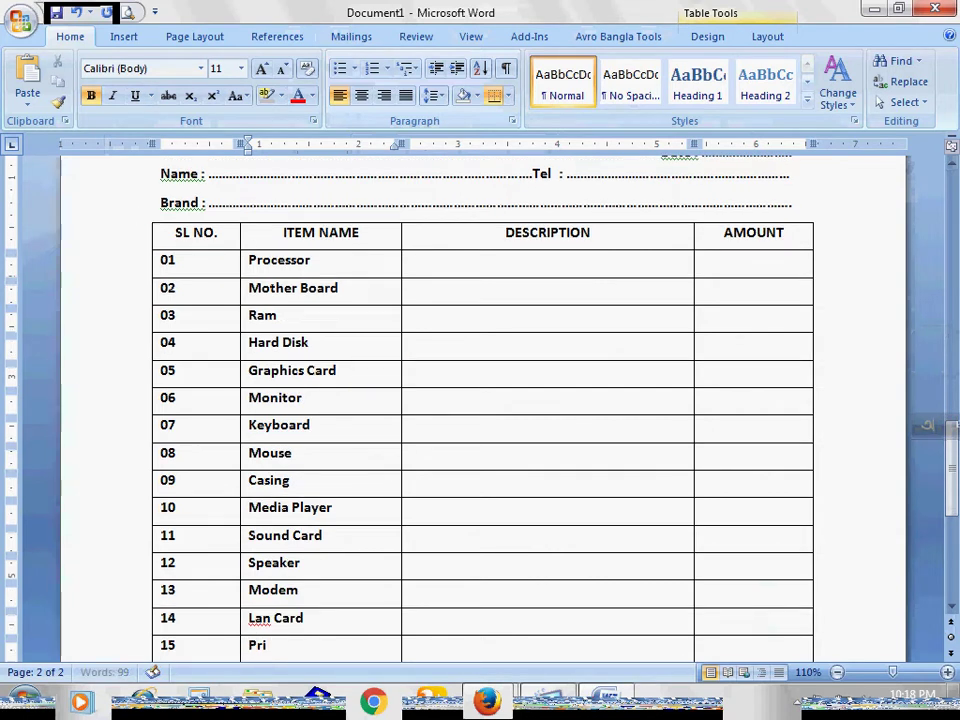
pyautogui.write('ter')
# Step: Enter Scanner, UPS, Pendrive and Web cam as the item names for rows 16–19
pyautogui.scroll(-1, 376, 368)
pyautogui.press('Down')
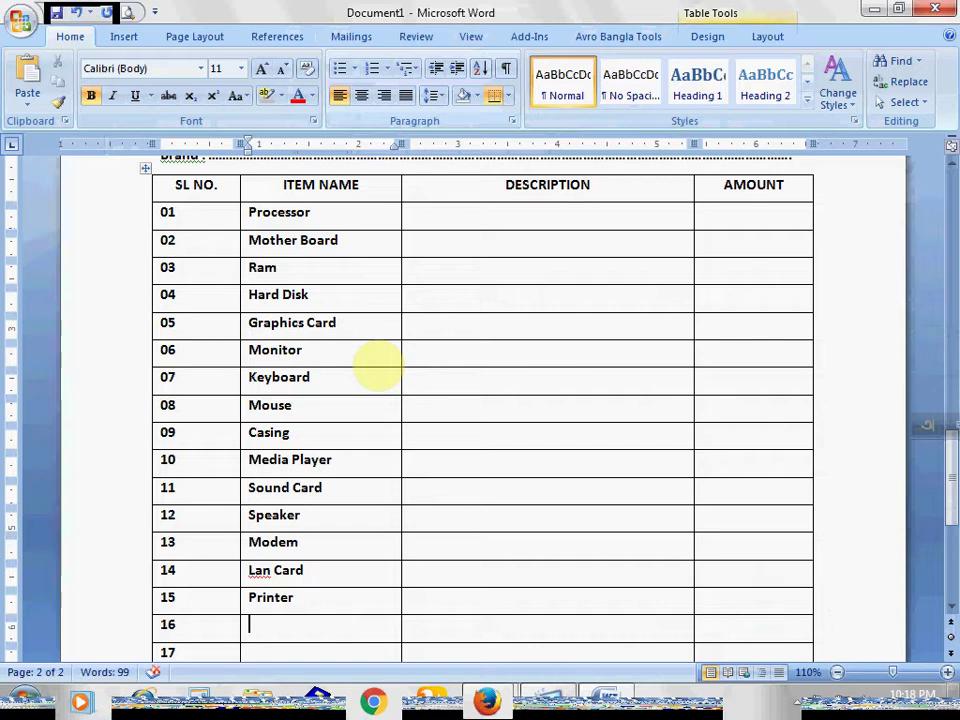
pyautogui.write('Scanner')
pyautogui.press('Down')
pyautogui.write('UPS')
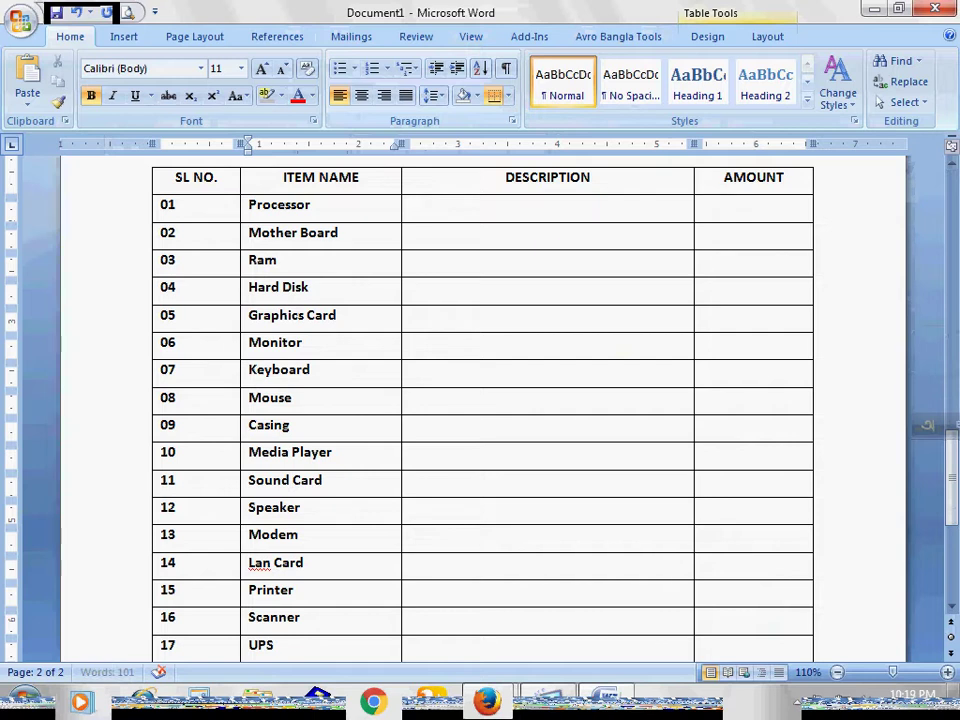
pyautogui.press('Down')
pyautogui.write('Pendrib')
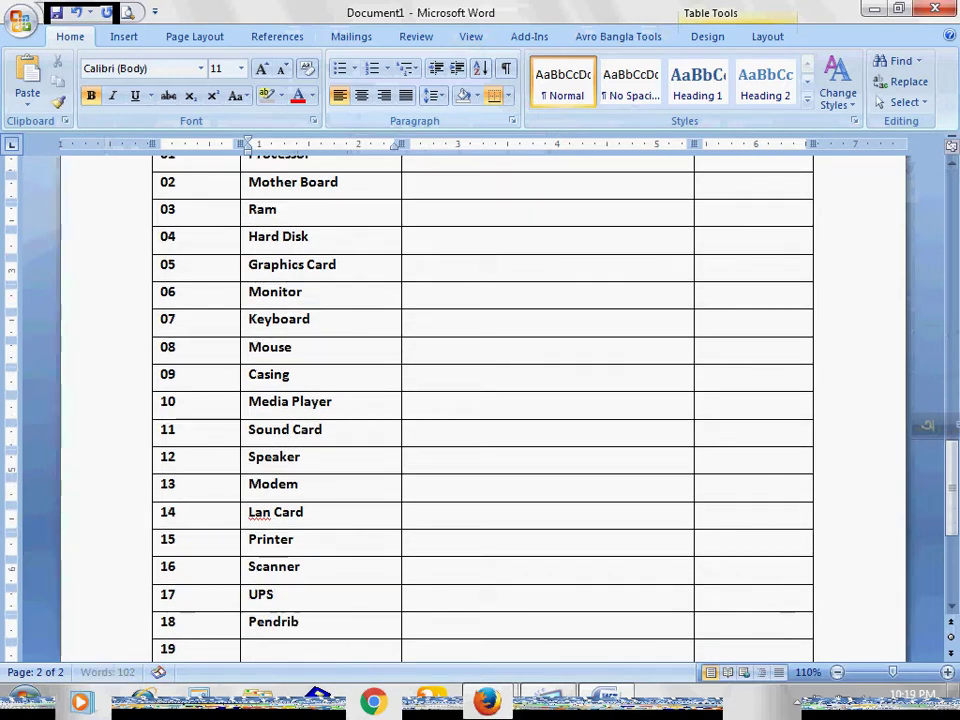
pyautogui.press('BackSpace')
pyautogui.write('ve')
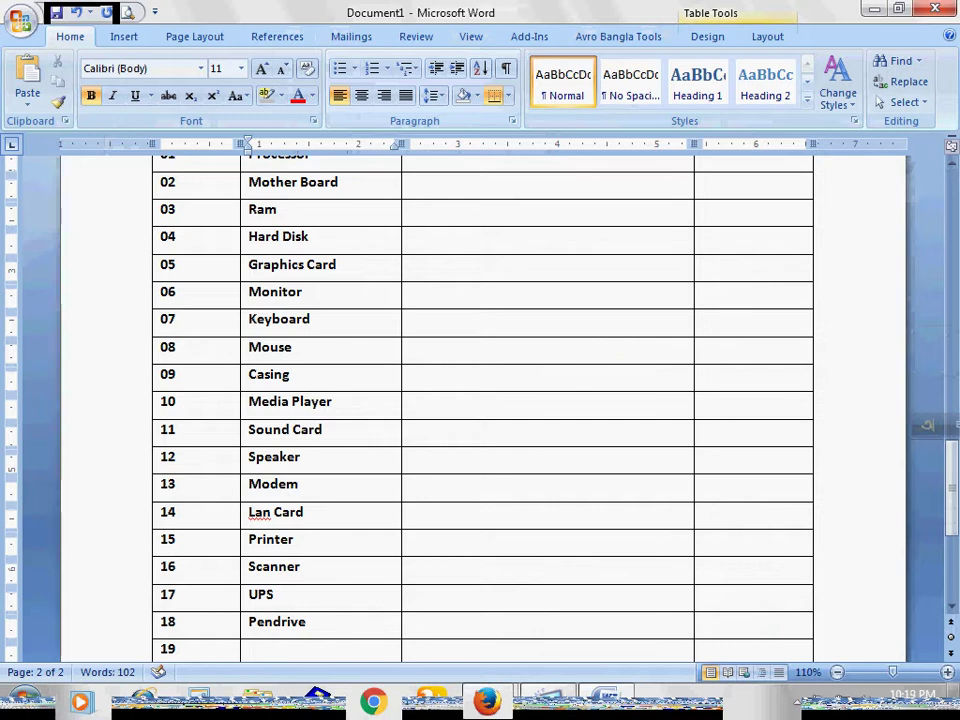
pyautogui.write('Web')
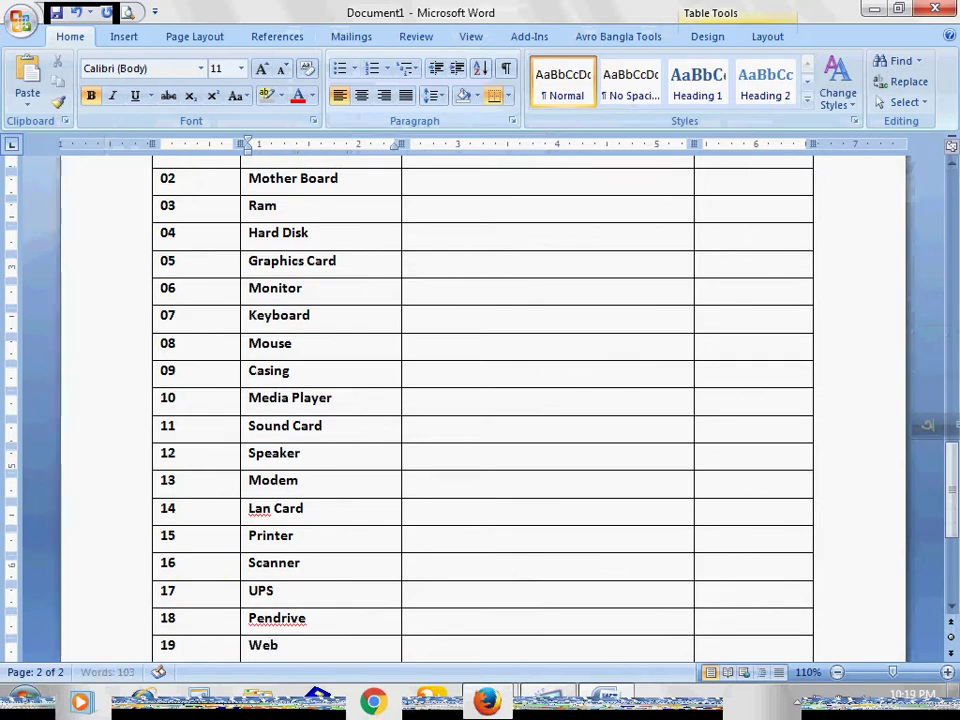
pyautogui.write(' cam')
pyautogui.scroll(5, 403, 486)
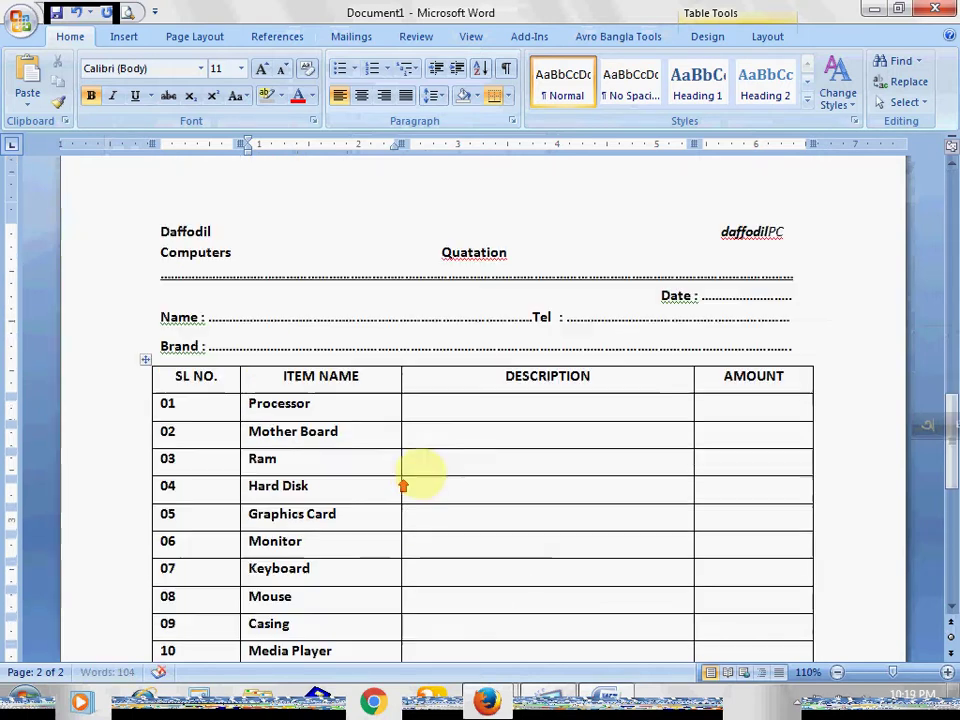
# Step: Fill rows 01–04 DESCRIPTION cells with dotted entries Intel core, Gigabyte, Transcend and Samsung
pyautogui.click(525, 412)
pyautogui.write('i')
pyautogui.write('tel')
pyautogui.write(' core ........')
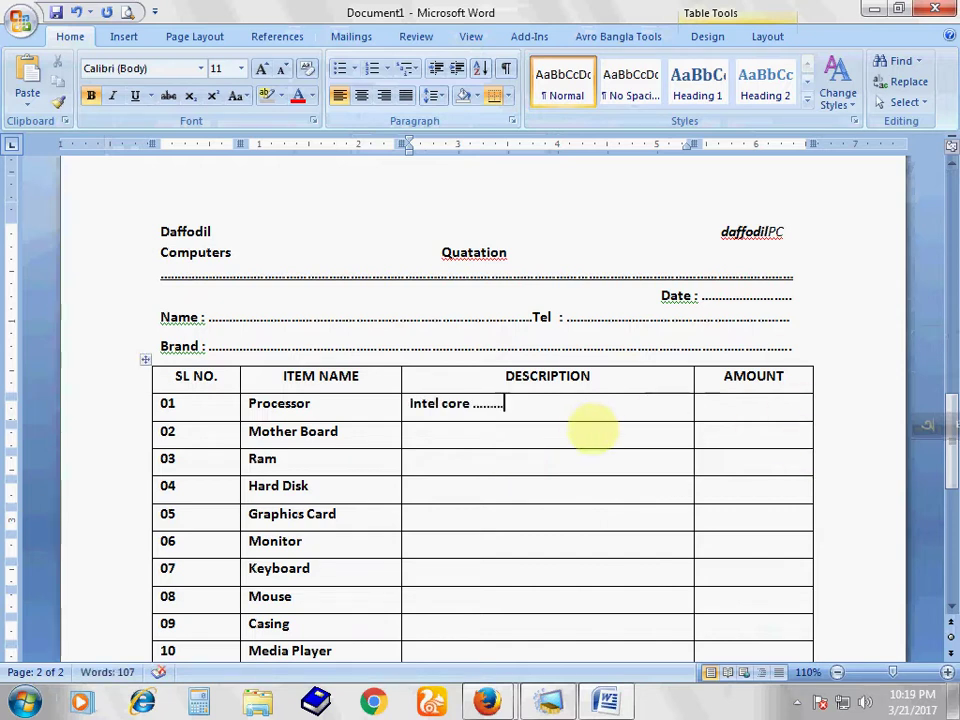
pyautogui.click(579, 439)
pyautogui.write('Giga')
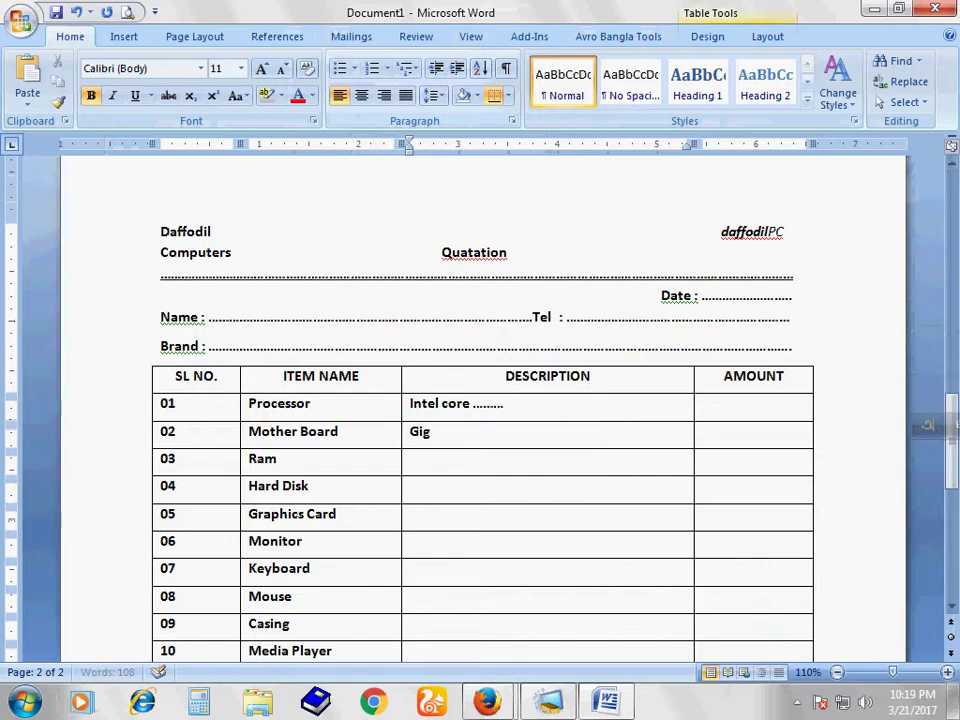
pyautogui.write('bye\\t')
pyautogui.press('BackSpace')
pyautogui.press('BackSpace')
pyautogui.press('BackSpace')
pyautogui.write('te ..')
pyautogui.write('....')
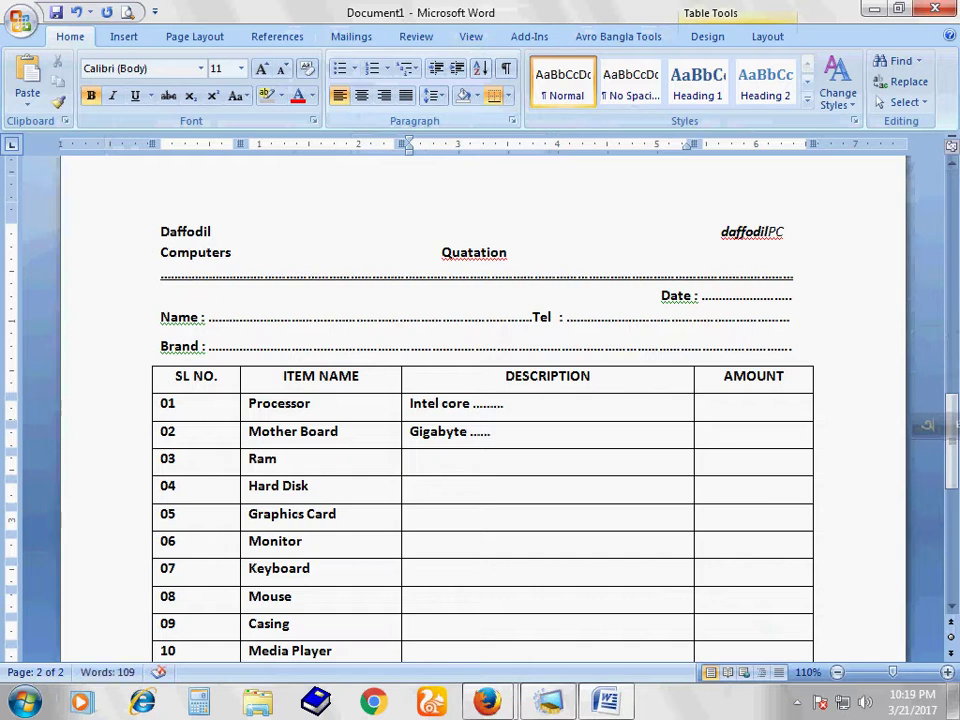
pyautogui.click(418, 464)
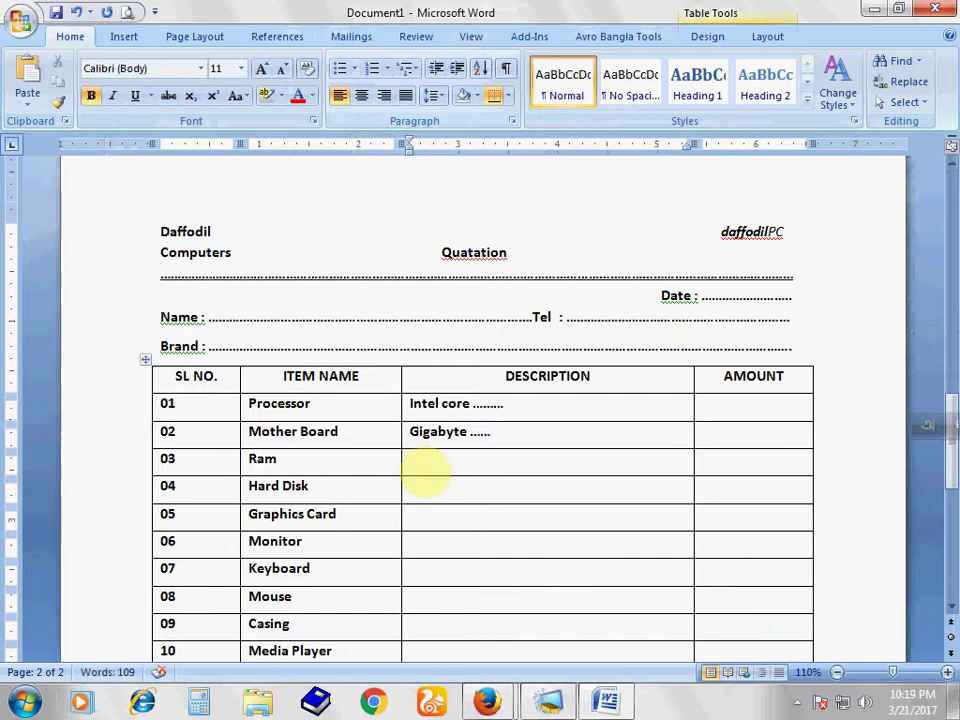
pyautogui.write('Trances')
pyautogui.press('BackSpace')
pyautogui.press('BackSpace')
pyautogui.write('cend ......')
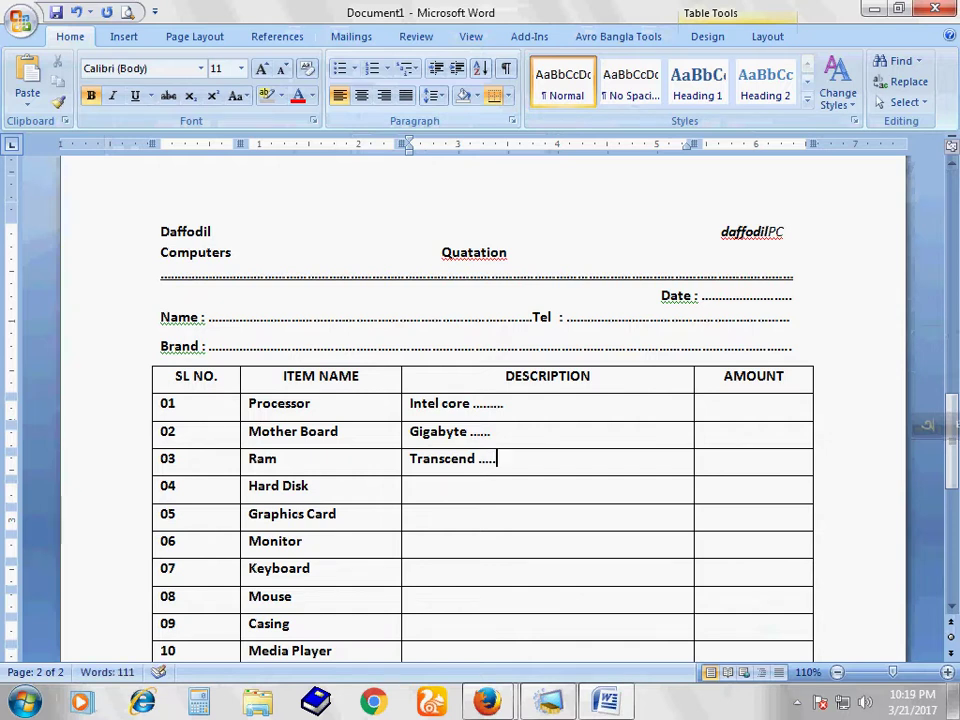
pyautogui.click(510, 481)
pyautogui.write('Samsung.......')
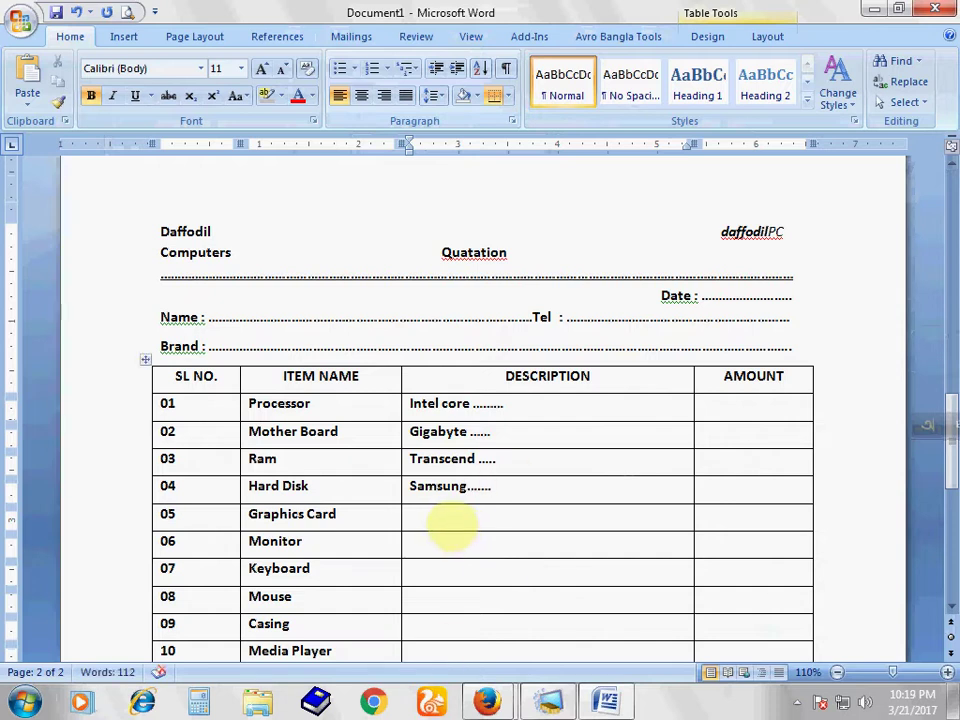
# Step: Enter 'Dell.....' as the description in row 06 (Monitor)
pyautogui.click(450, 523)
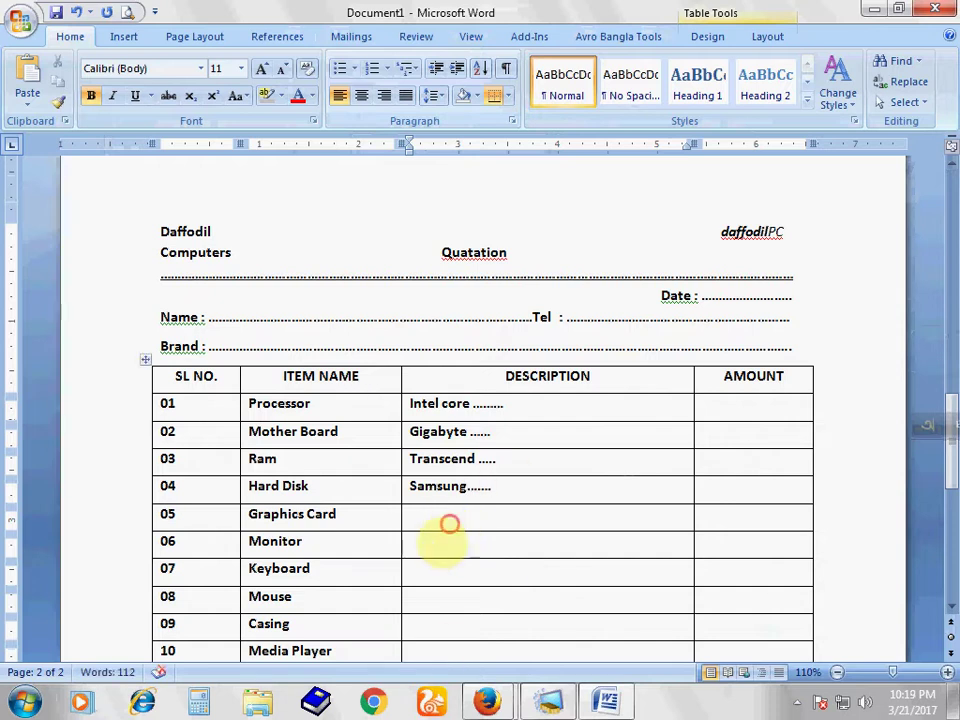
pyautogui.click(430, 548)
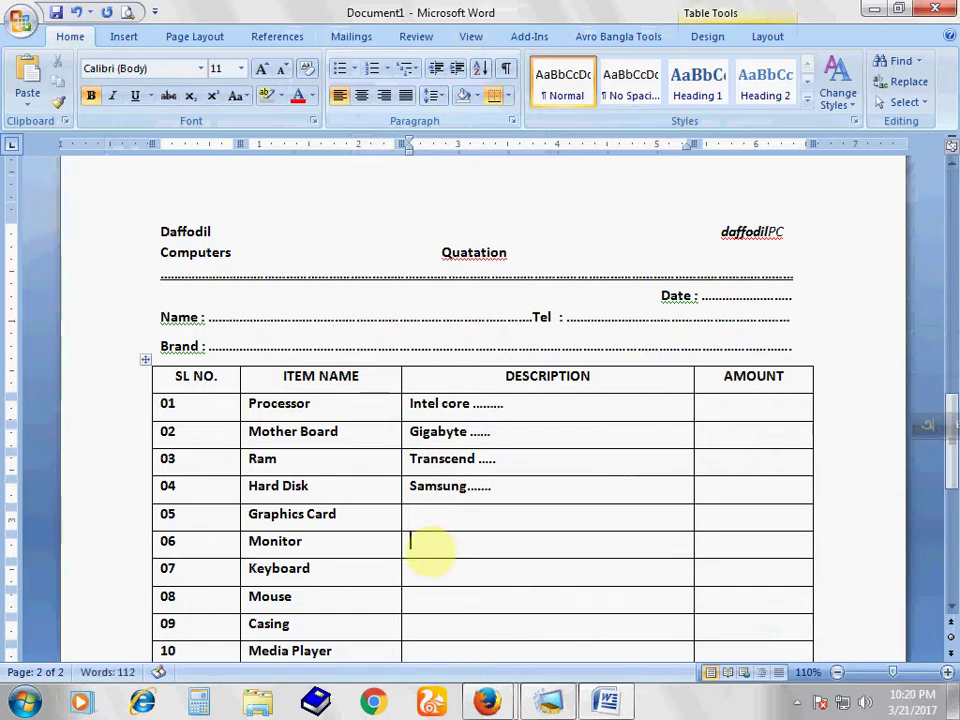
pyautogui.write('Dell......')
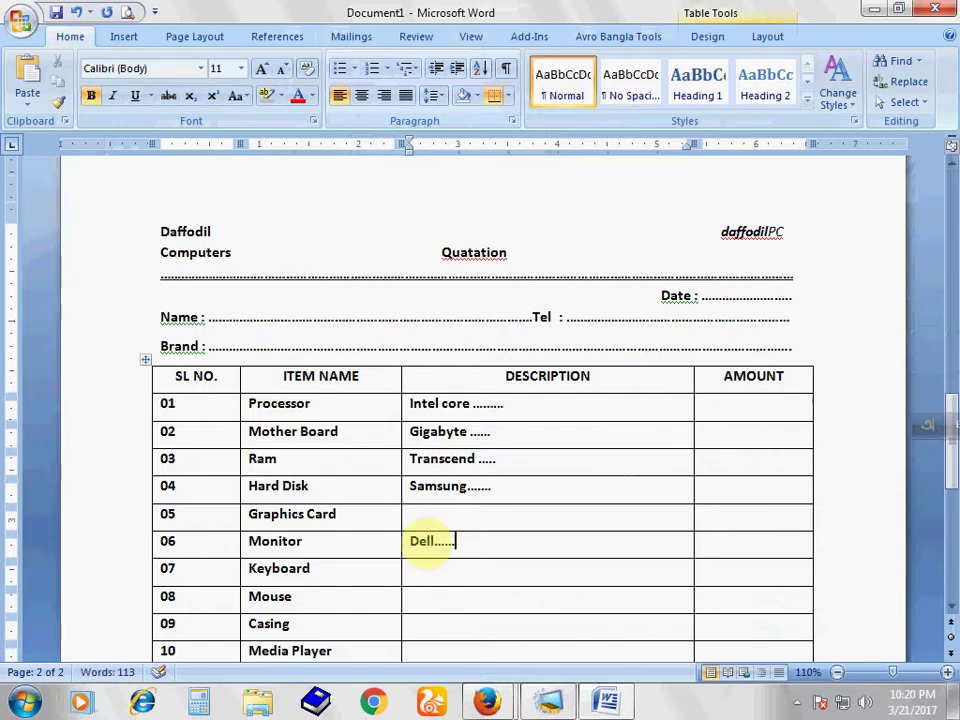
pyautogui.scroll(-3, 428, 546)
pyautogui.scroll(-3, 439, 435)
pyautogui.scroll(-1, 430, 452)
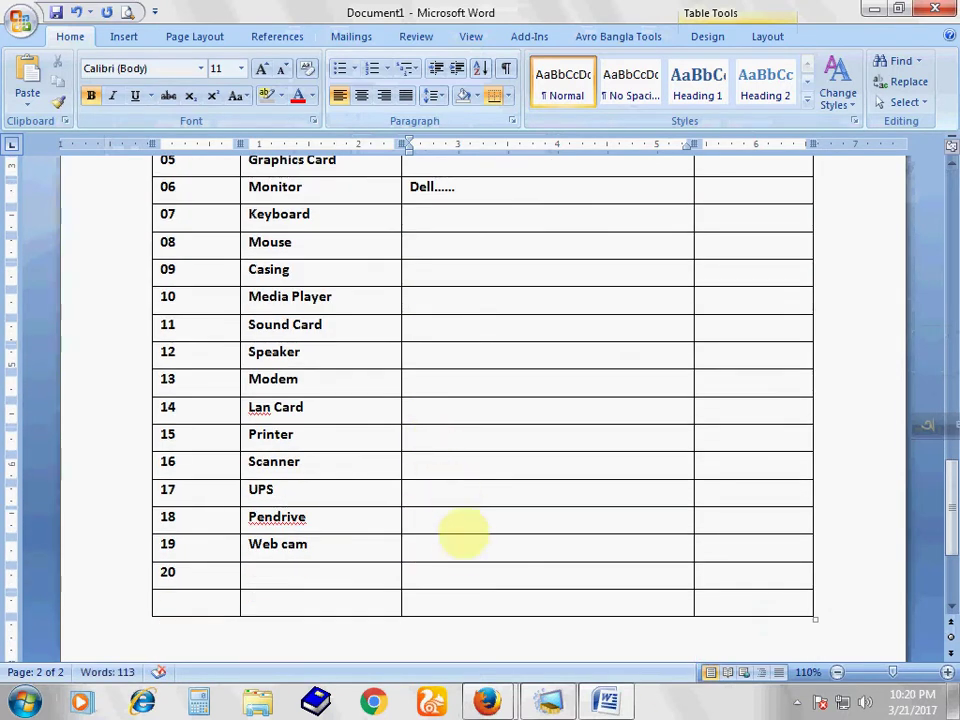
pyautogui.click(462, 543)
pyautogui.click(471, 328)
pyautogui.click(503, 296)
pyautogui.click(484, 379)
pyautogui.click(473, 436)
pyautogui.click(455, 490)
pyautogui.click(435, 551)
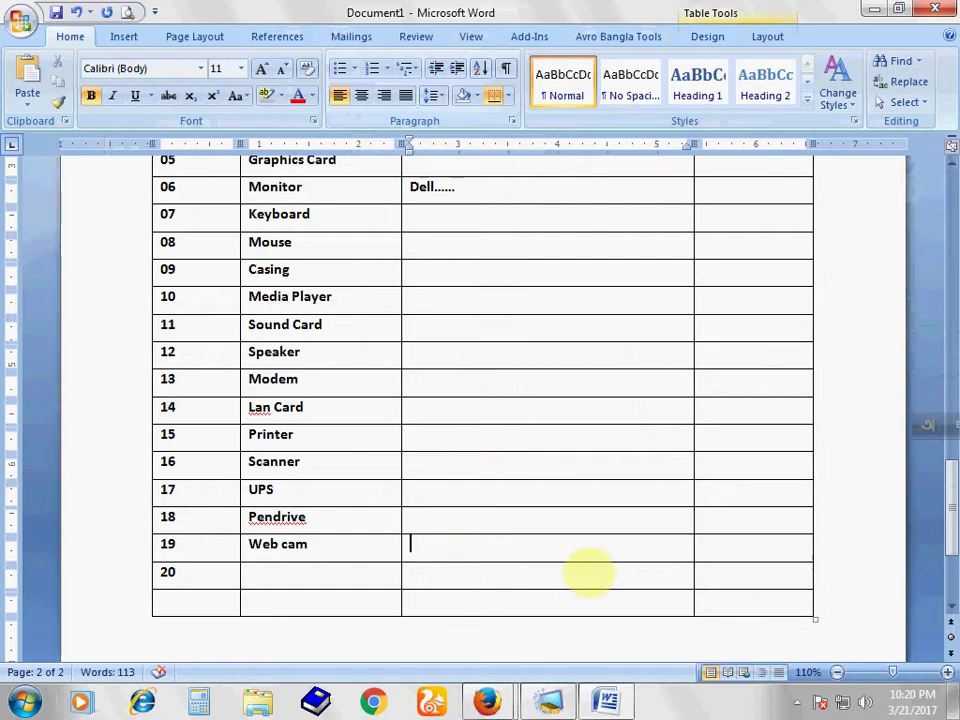
# Step: Enter amounts 5000, 4200 and 2300 for Processor, Mother Board and Ram
pyautogui.scroll(6, 621, 561)
pyautogui.click(760, 355)
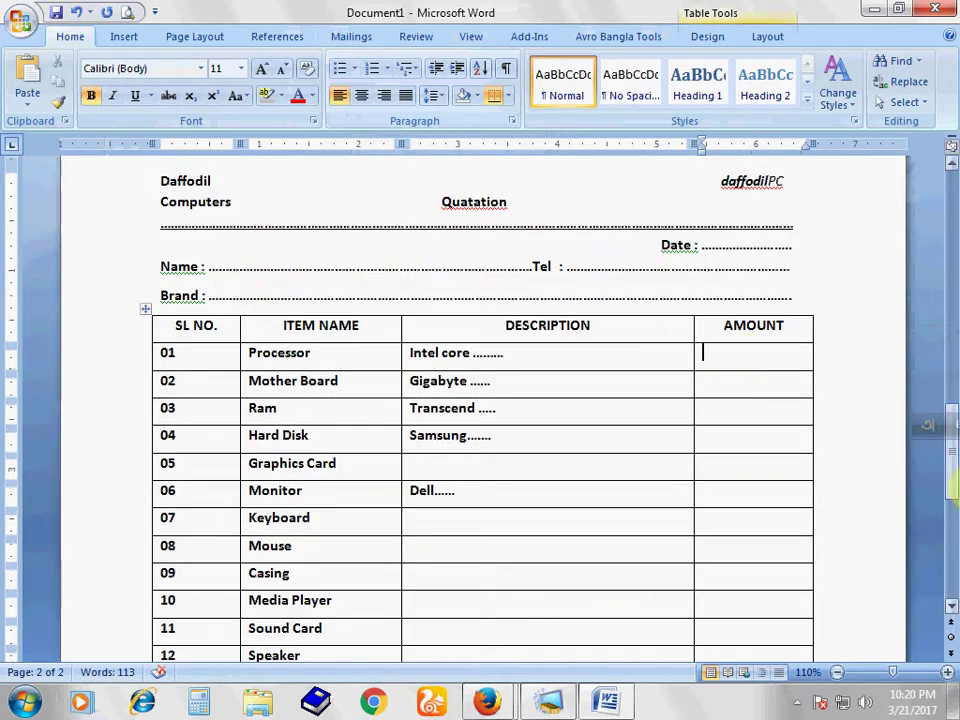
pyautogui.write('5000')
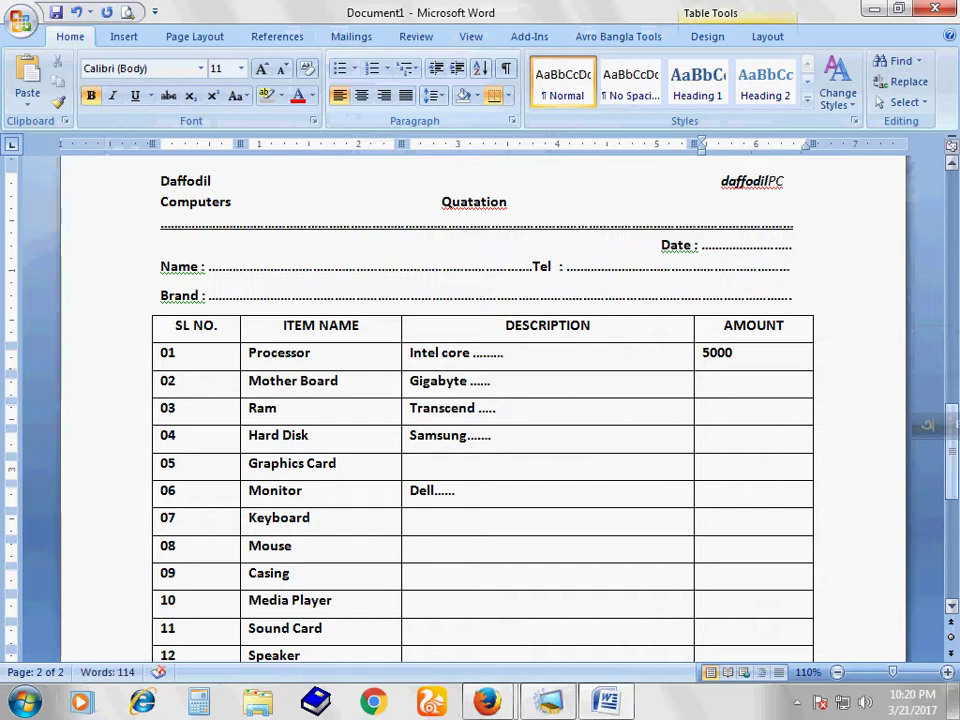
pyautogui.click(703, 380)
pyautogui.write('4200')
pyautogui.click(703, 408)
pyautogui.write('2300')
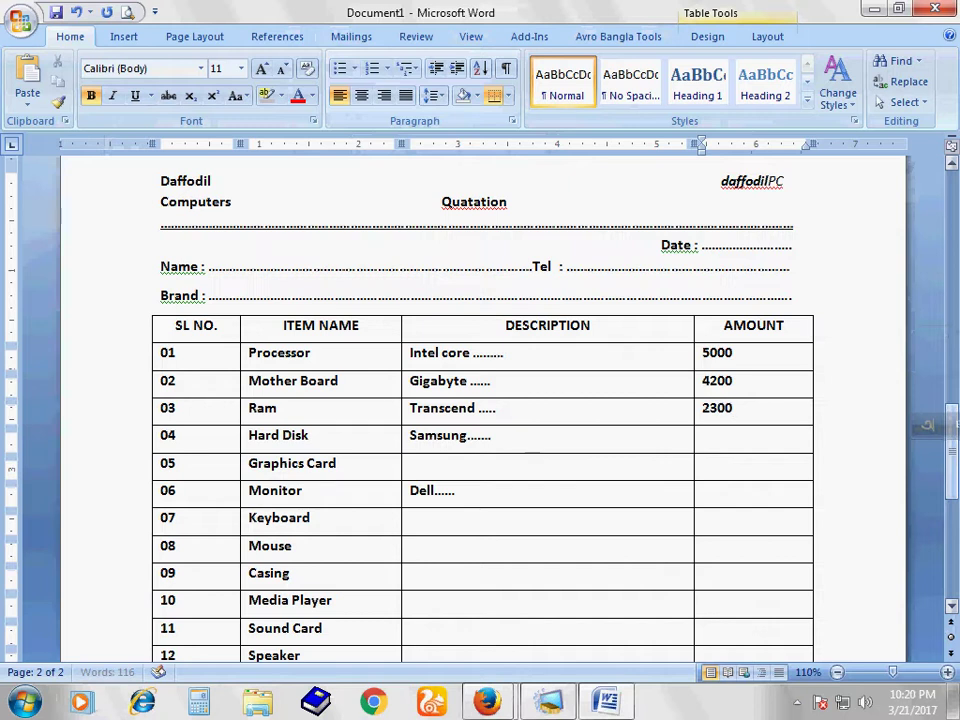
# Step: Enter 3600 for Hard Disk and 10000 for Monitor, correcting the typos
pyautogui.click(703, 435)
pyautogui.write('3')
pyautogui.press('BackSpace')
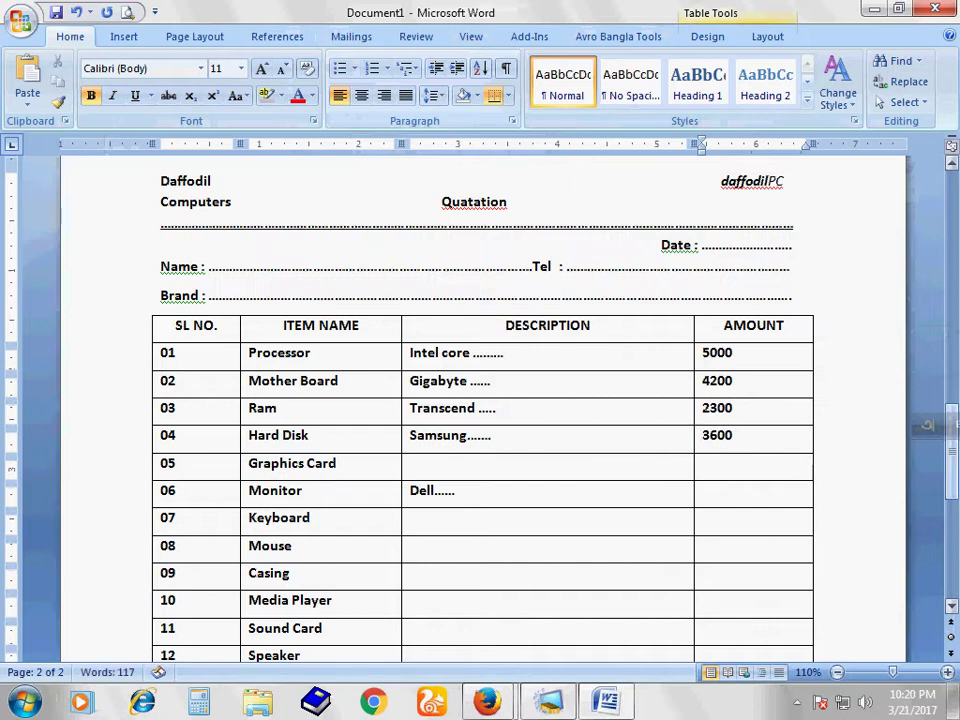
pyautogui.click(703, 490)
pyautogui.write('126')
pyautogui.press('BackSpace')
pyautogui.press('BackSpace')
pyautogui.press('BackSpace')
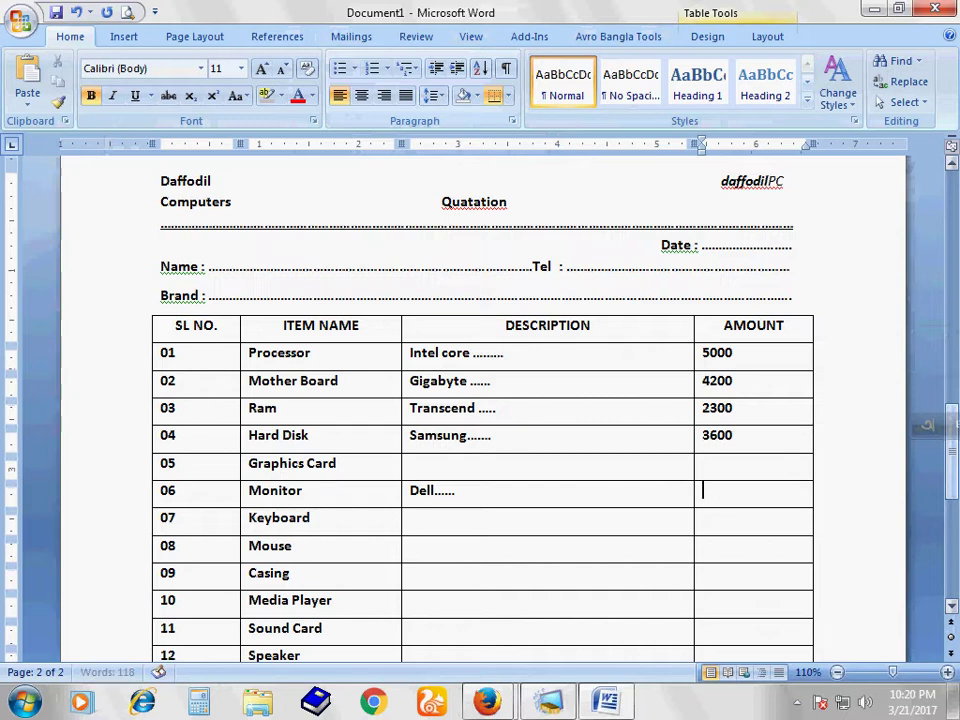
pyautogui.write('10000')
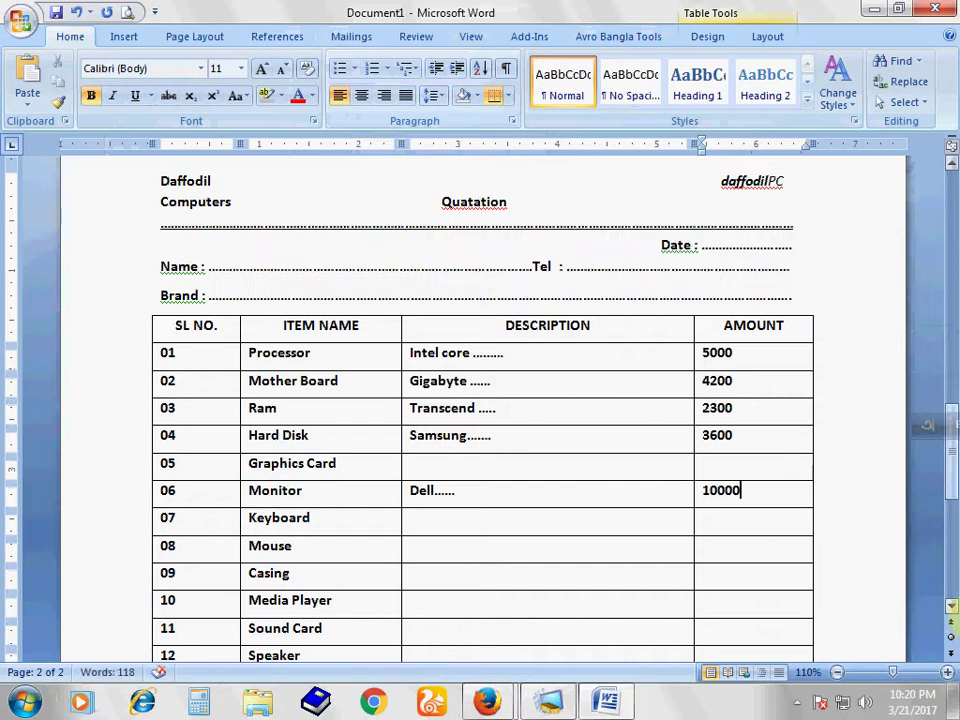
pyautogui.click(713, 521)
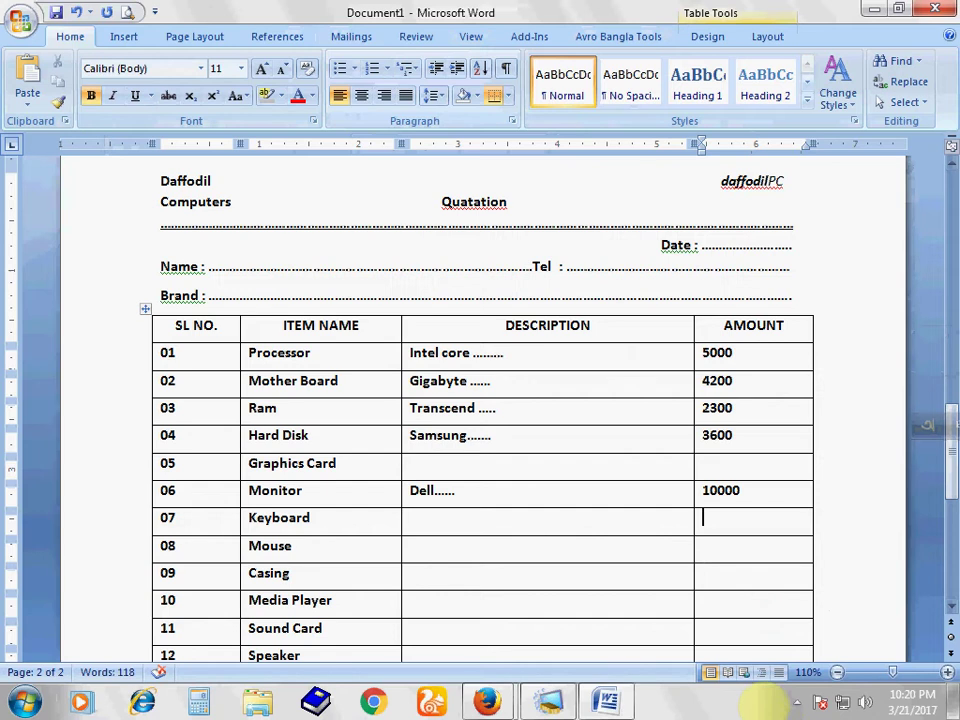
pyautogui.scroll(-8, 585, 520)
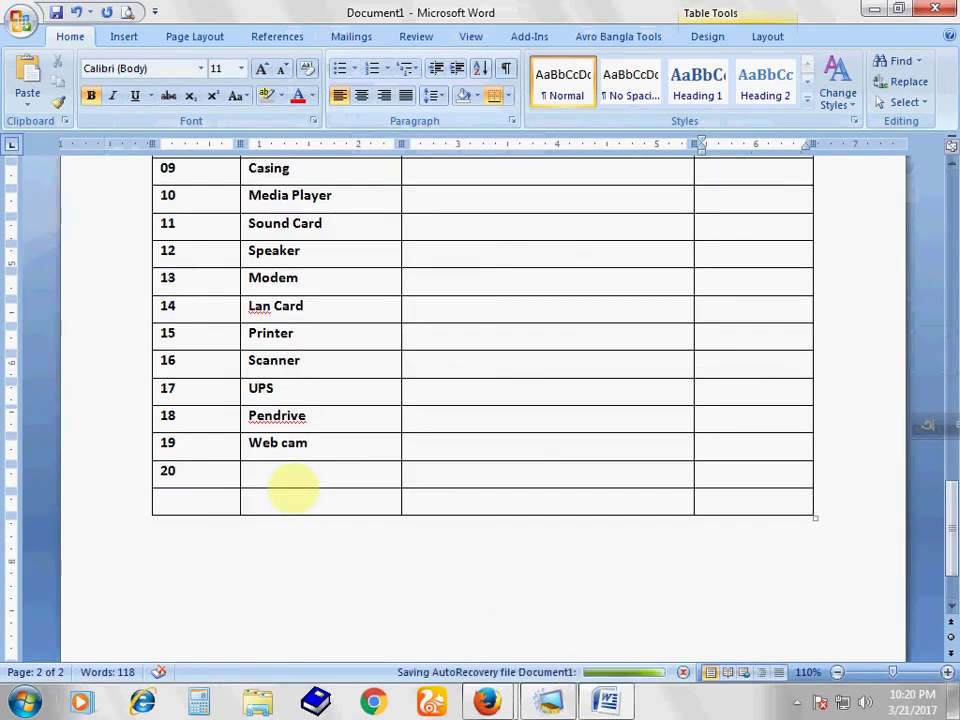
pyautogui.click(130, 38)
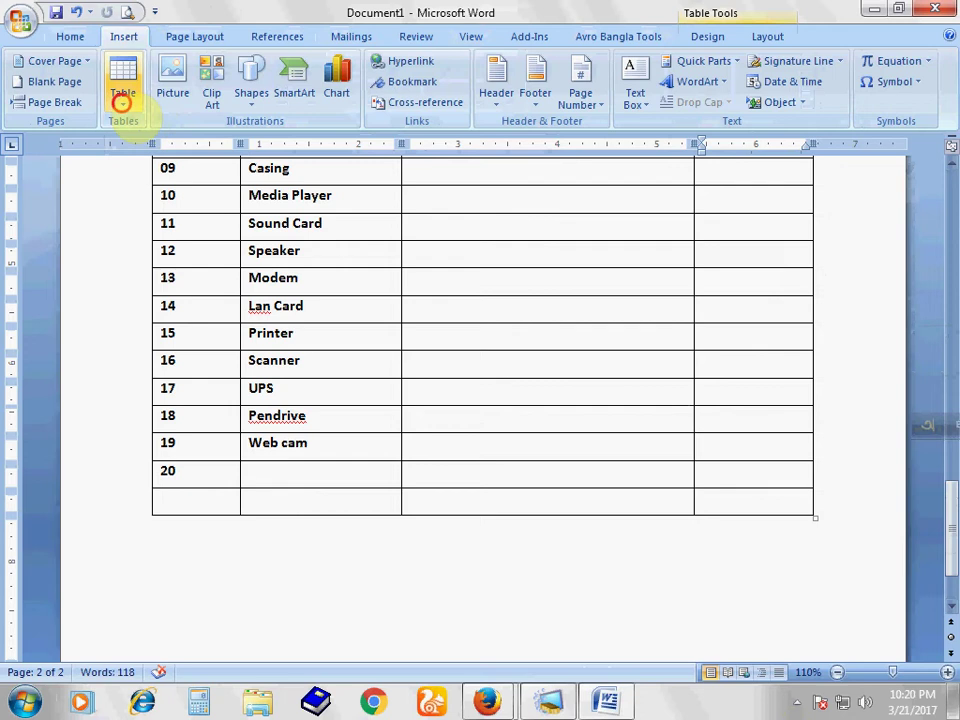
# Step: Draw extra cells beneath the table's bottom-right corner using Insert > Table > Draw Table
pyautogui.click(124, 96)
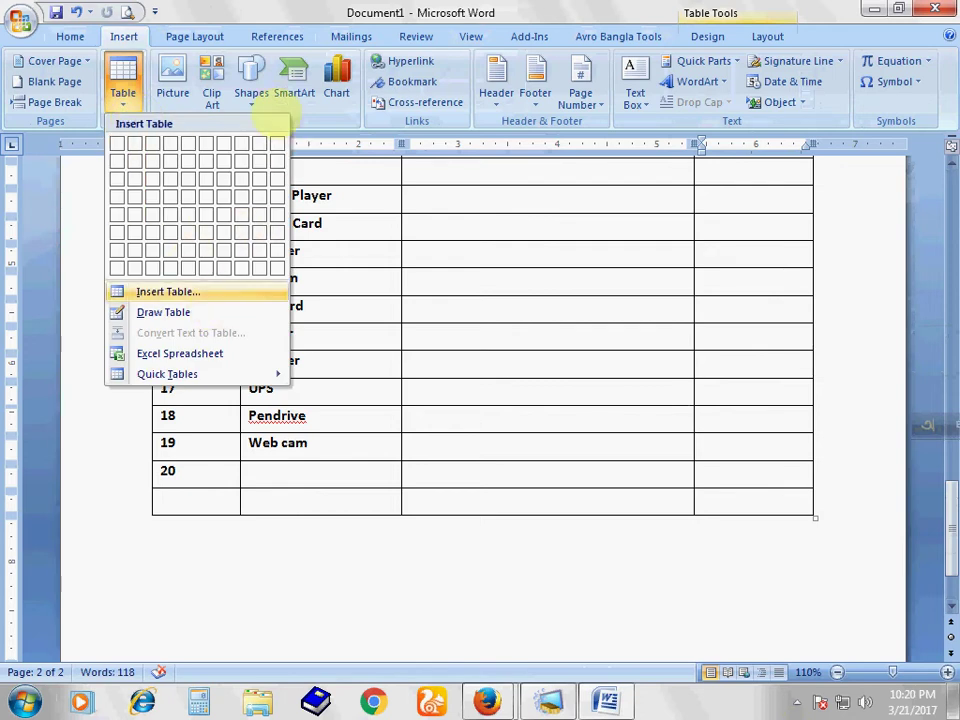
pyautogui.click(194, 34)
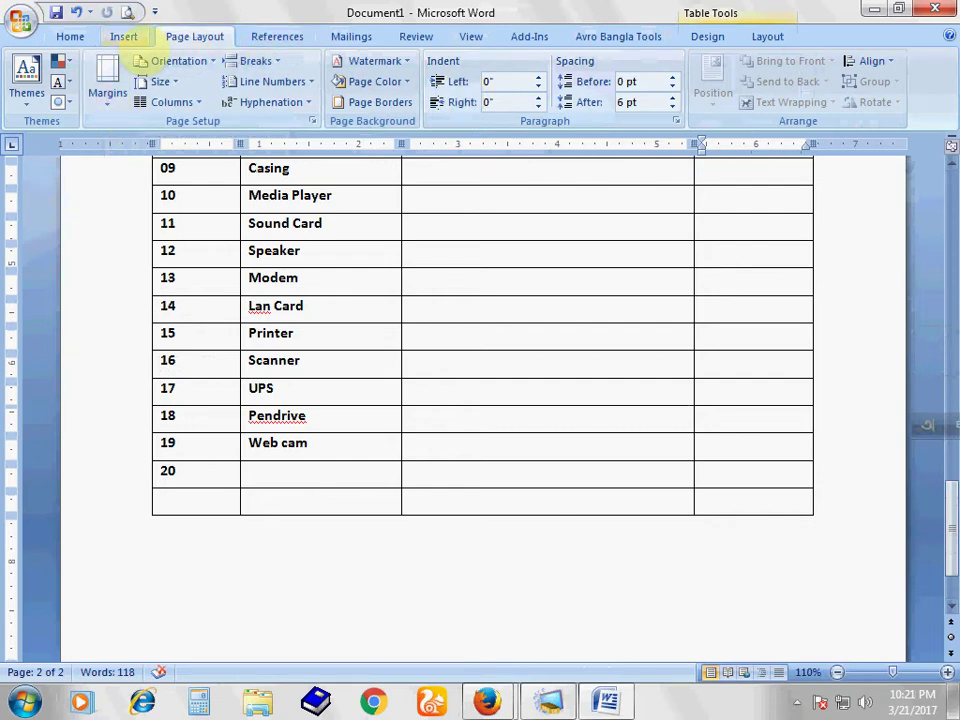
pyautogui.click(124, 36)
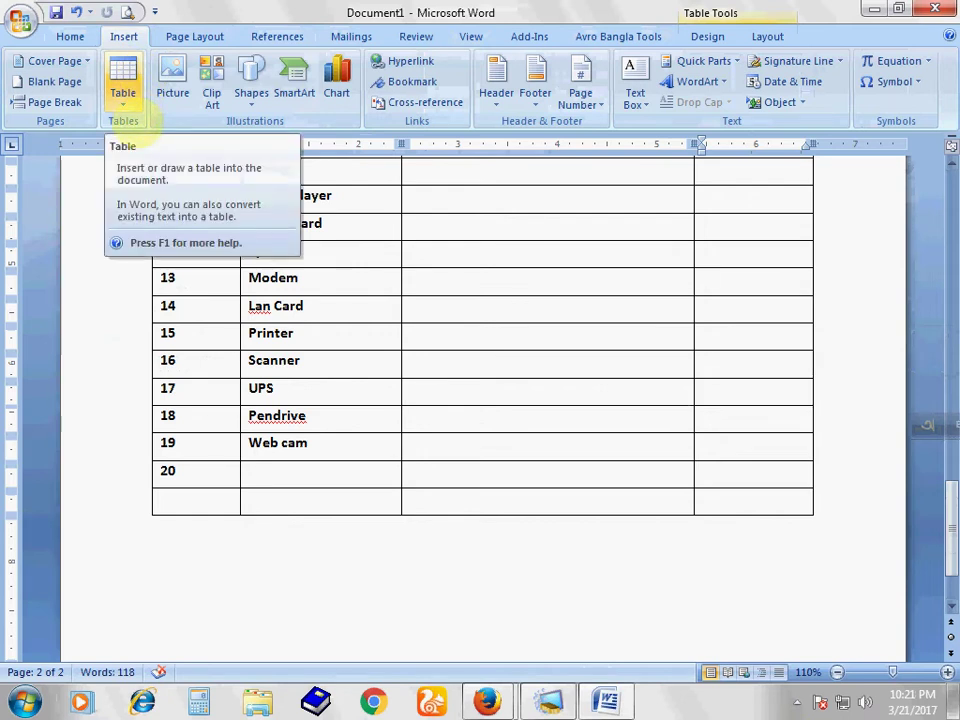
pyautogui.click(122, 100)
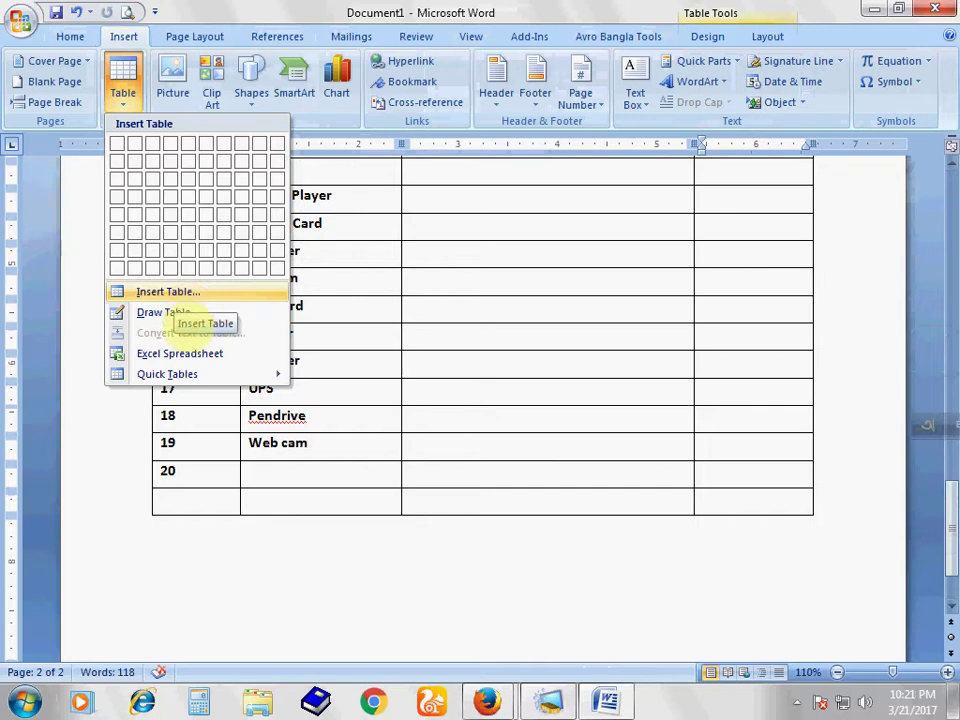
pyautogui.click(165, 311)
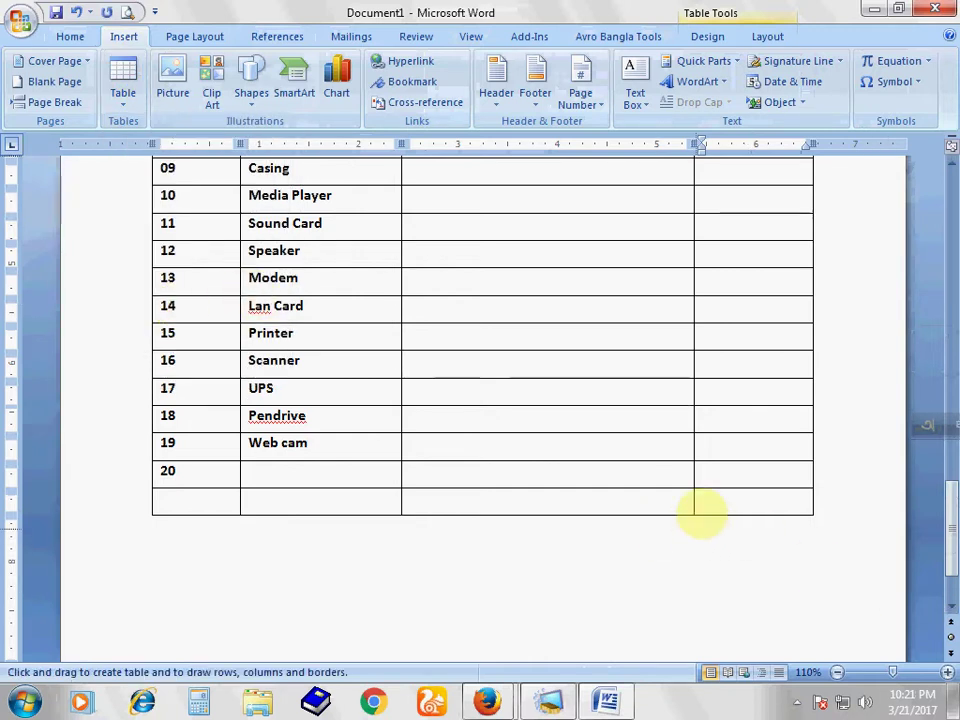
pyautogui.moveTo(694, 514)
pyautogui.mouseDown()
pyautogui.moveTo(820, 524)
pyautogui.moveTo(812, 536)
pyautogui.mouseUp()
# Step: Make the new cells read Total and 21500 Tk, then type Signature below the table
pyautogui.rightClick(583, 469)
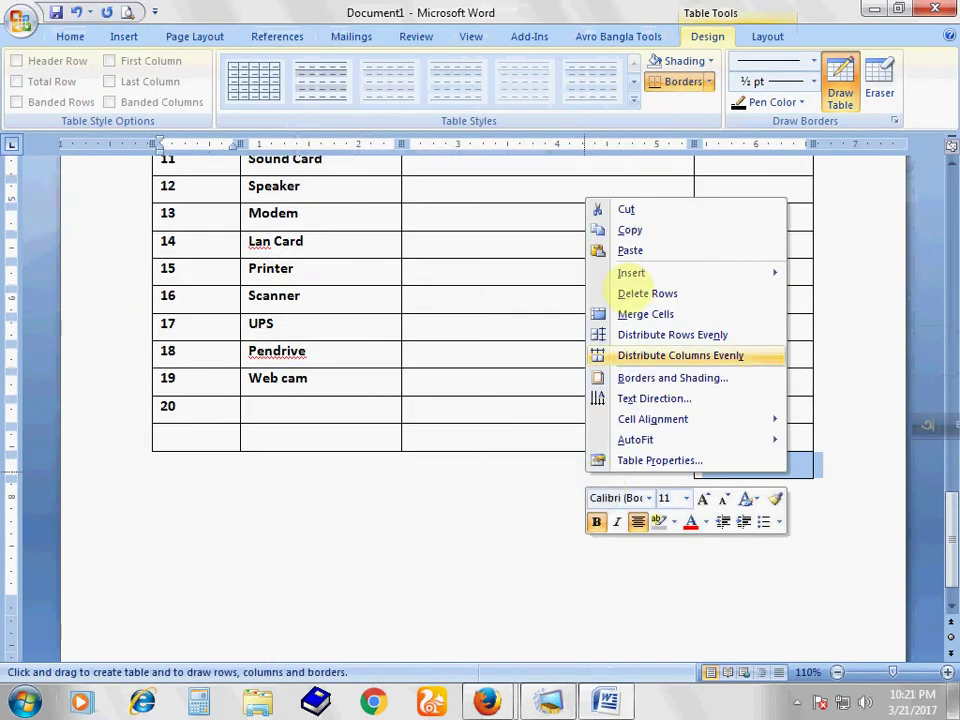
pyautogui.click(497, 491)
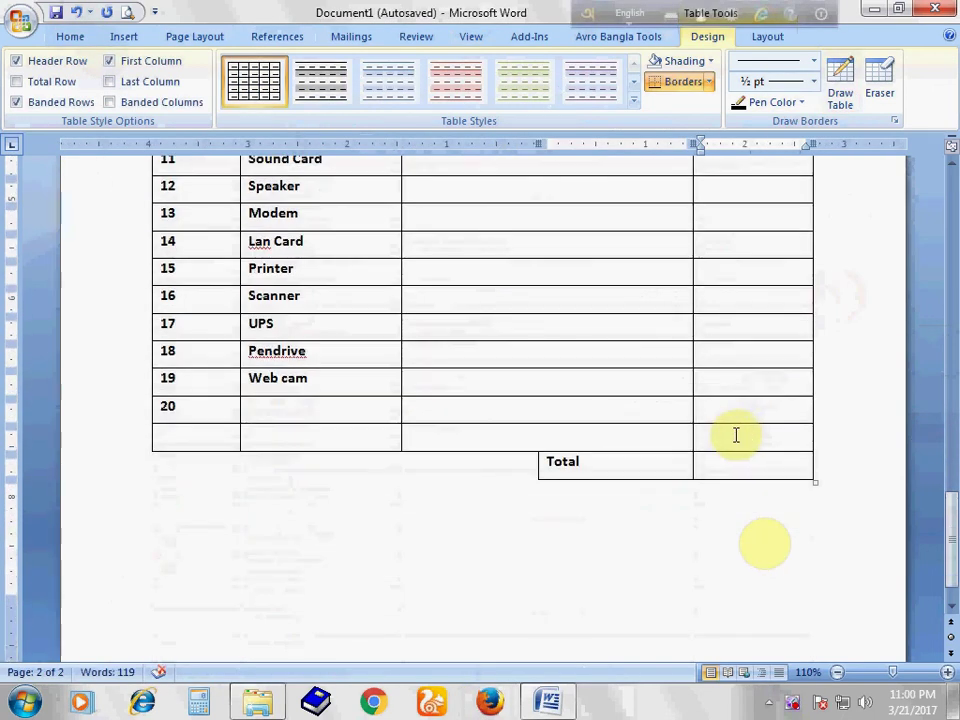
pyautogui.write('21500 ')
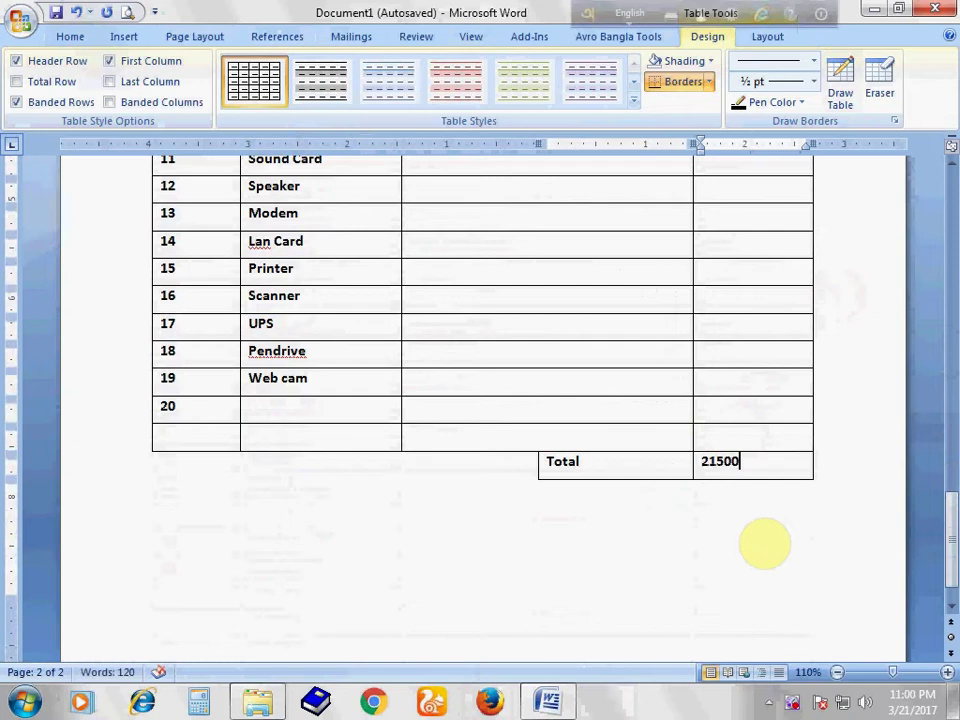
pyautogui.write('Tk')
pyautogui.click(741, 461)
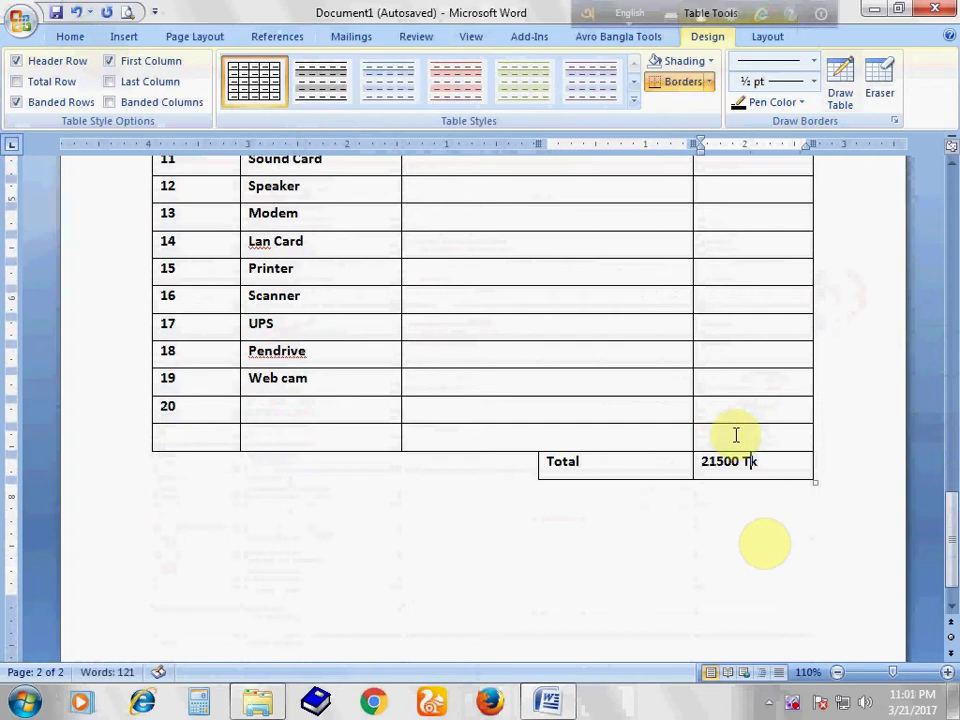
pyautogui.click(360, 523)
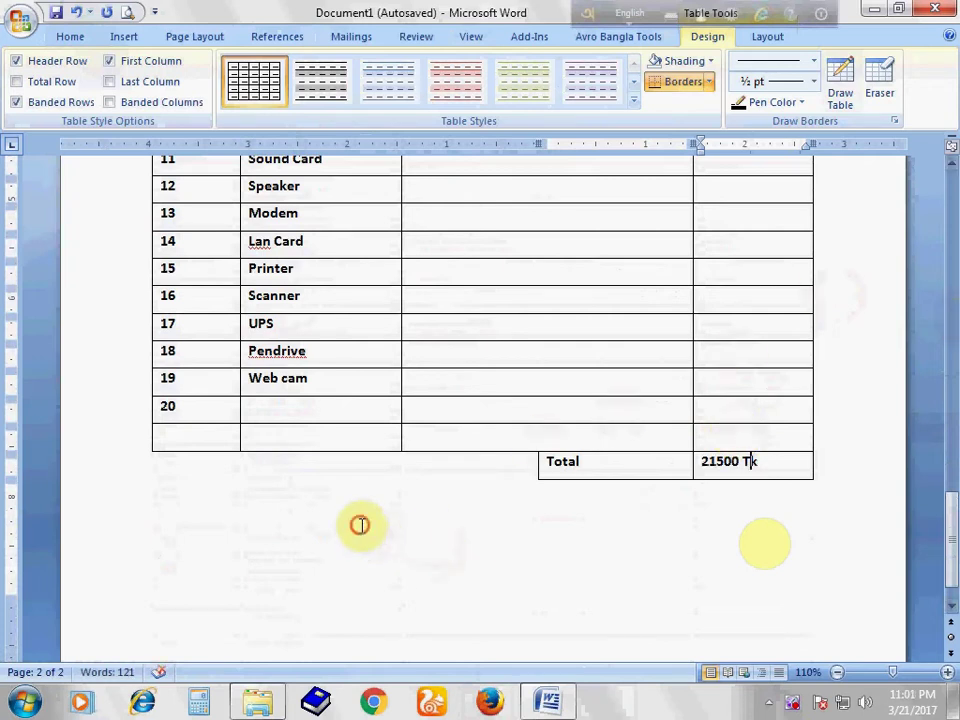
pyautogui.write('Signature')
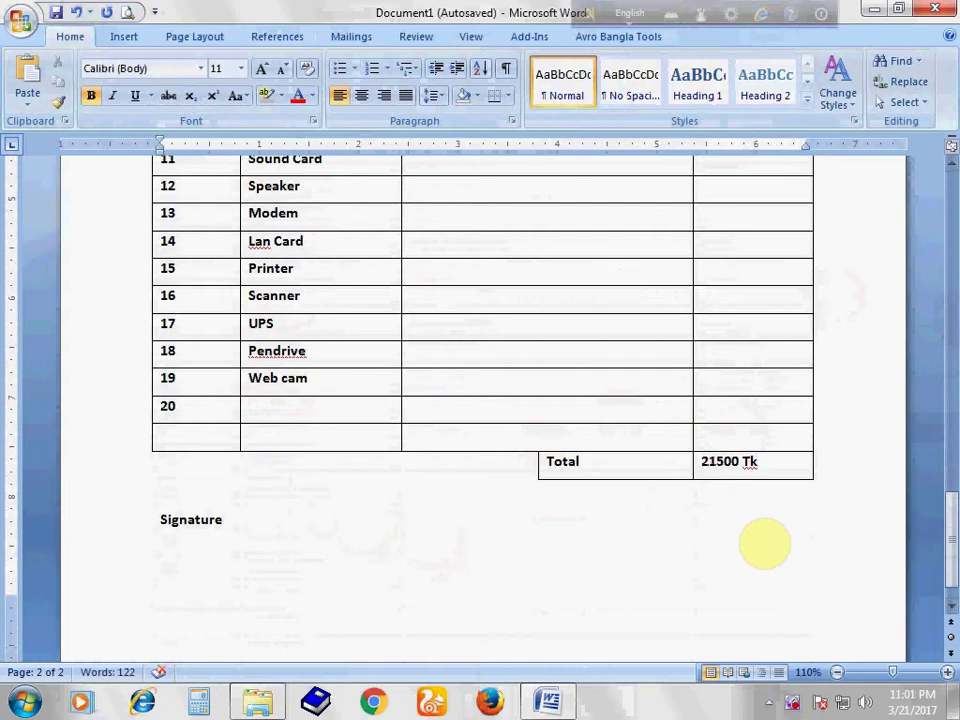
# Step: Underline the word Signature and add a bottom-border line on the new line beneath it
pyautogui.moveTo(229, 521); pyautogui.dragTo(160, 519)
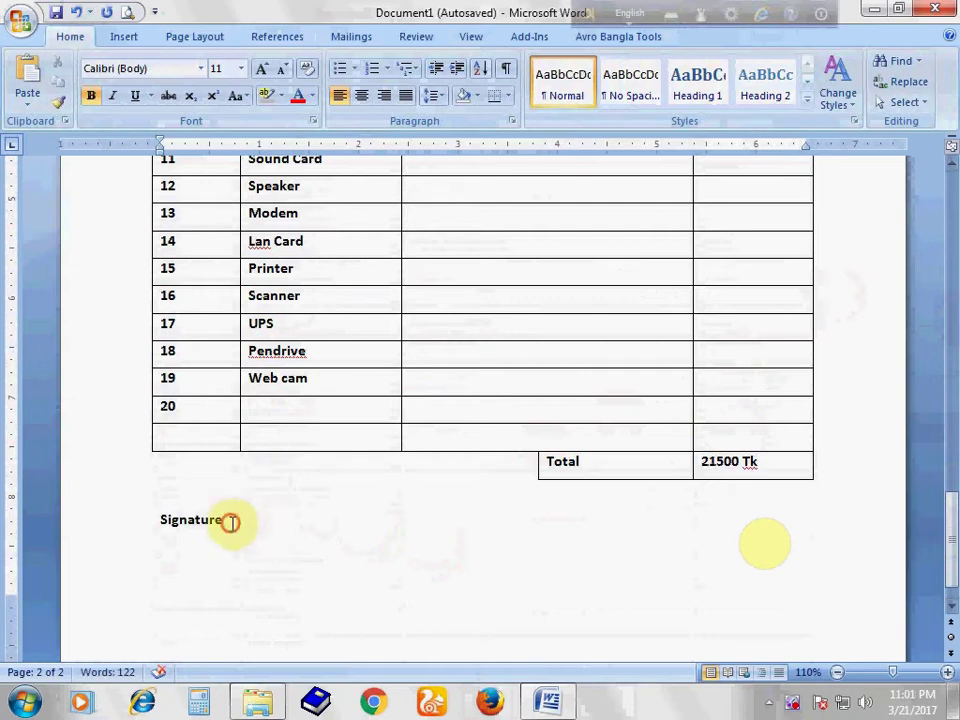
pyautogui.click(134, 96)
pyautogui.click(229, 520)
pyautogui.press('Return')
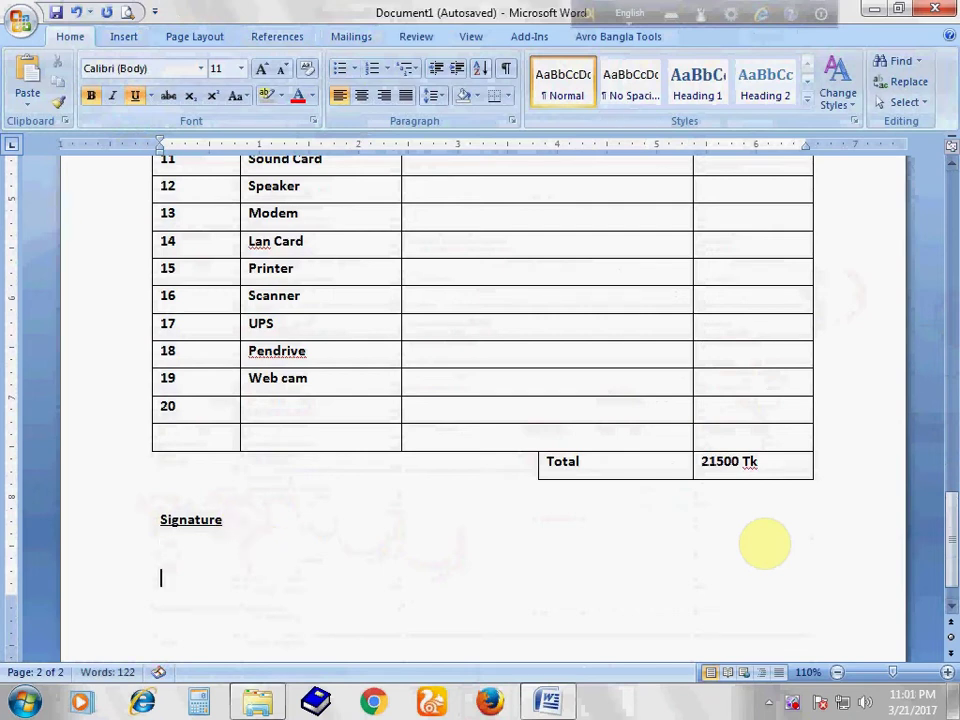
pyautogui.click(494, 96)
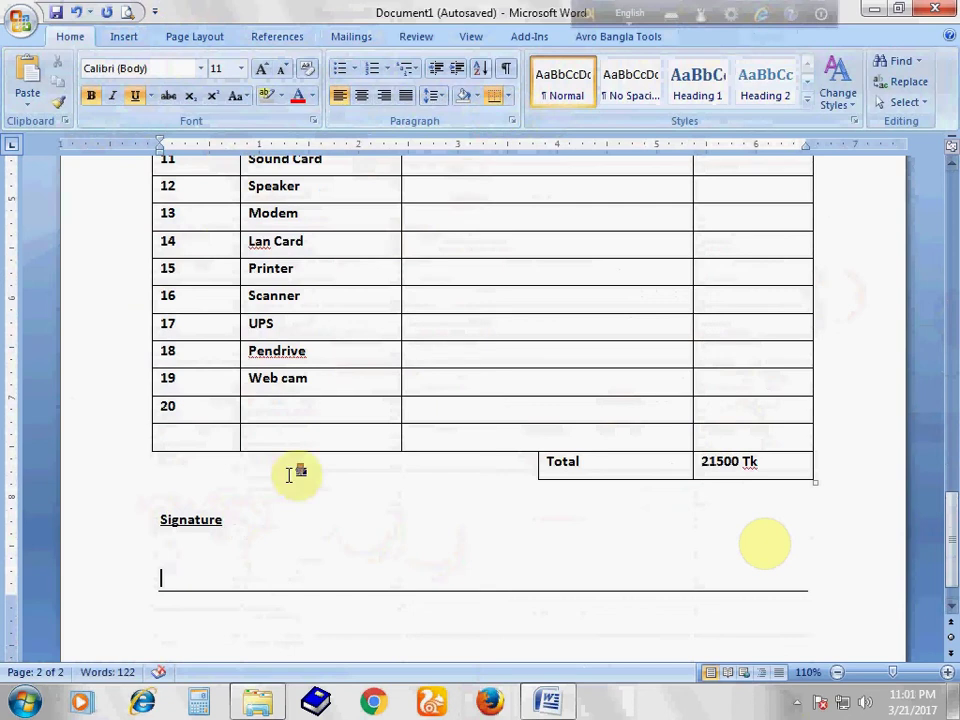
pyautogui.scroll(-1, 289, 474)
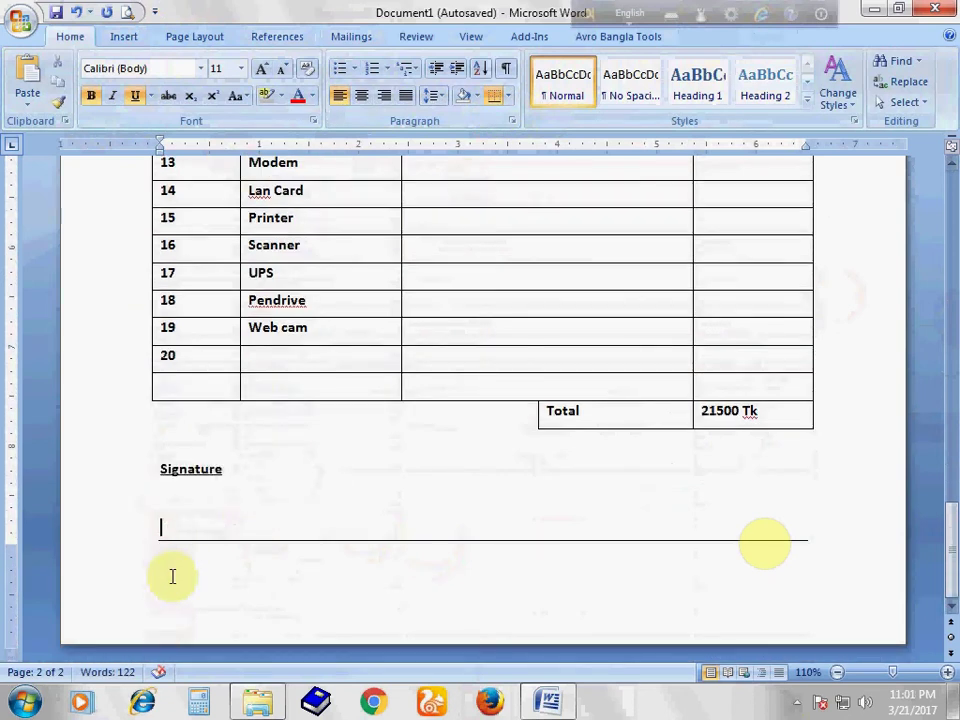
# Step: In the page footer, type the Dhaka, IDB Bhaban branch and the shop's email address after 'Email :'
pyautogui.doubleClick(172, 576)
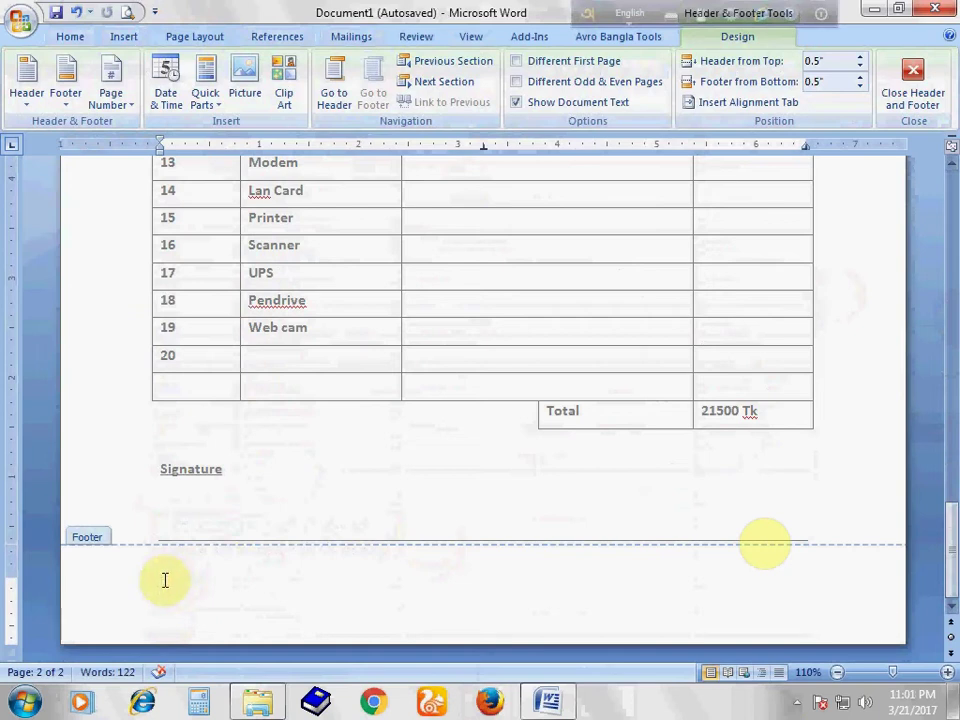
pyautogui.write('Branch :')
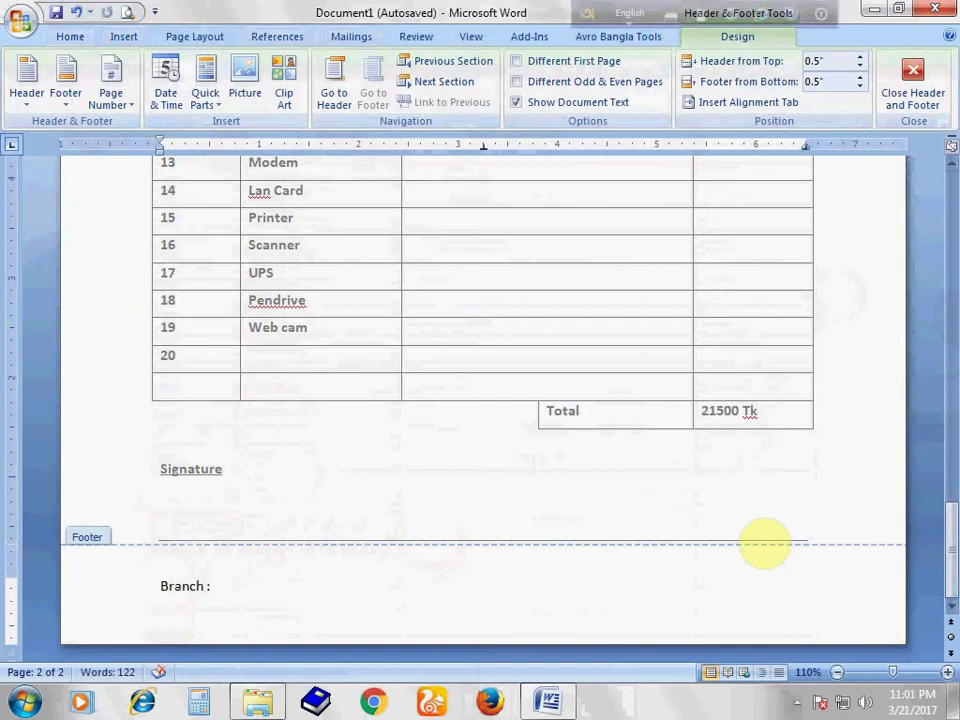
pyautogui.write('haka')
pyautogui.write(' Id')
pyautogui.press('BackSpace')
pyautogui.press('BackSpace')
pyautogui.write('B Bhaban ,')
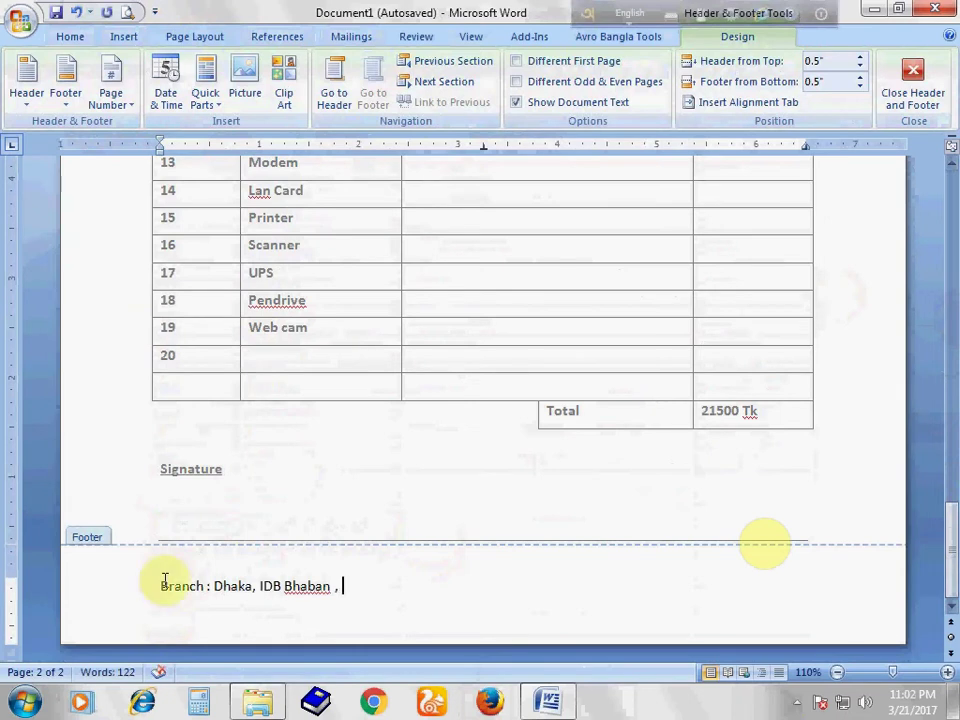
pyautogui.write('Email :')
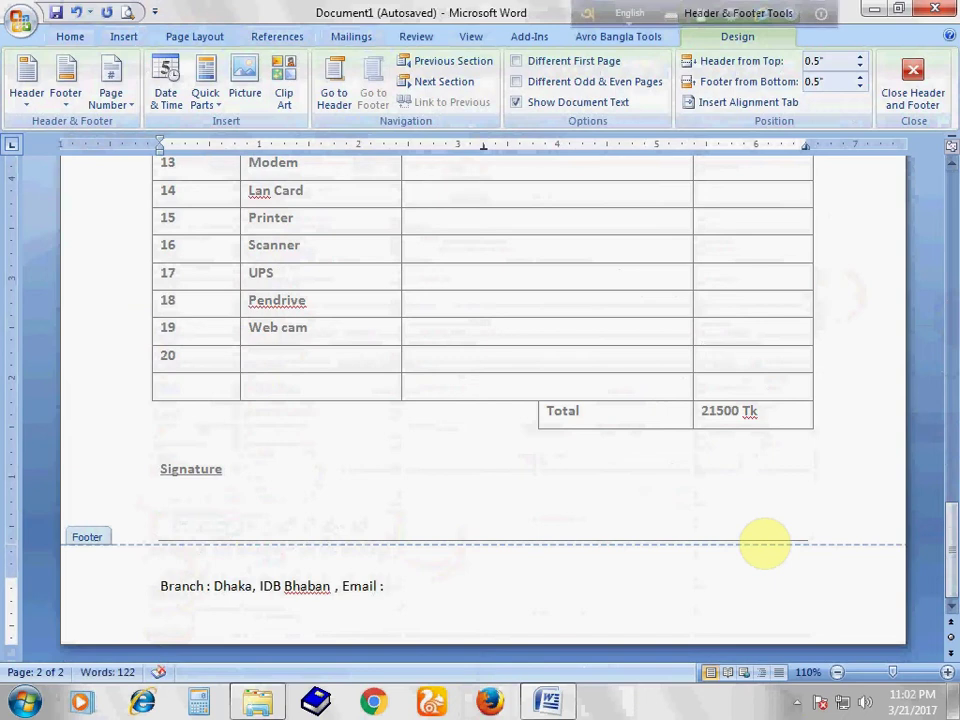
pyautogui.write('@d')
pyautogui.write('affodilpc')
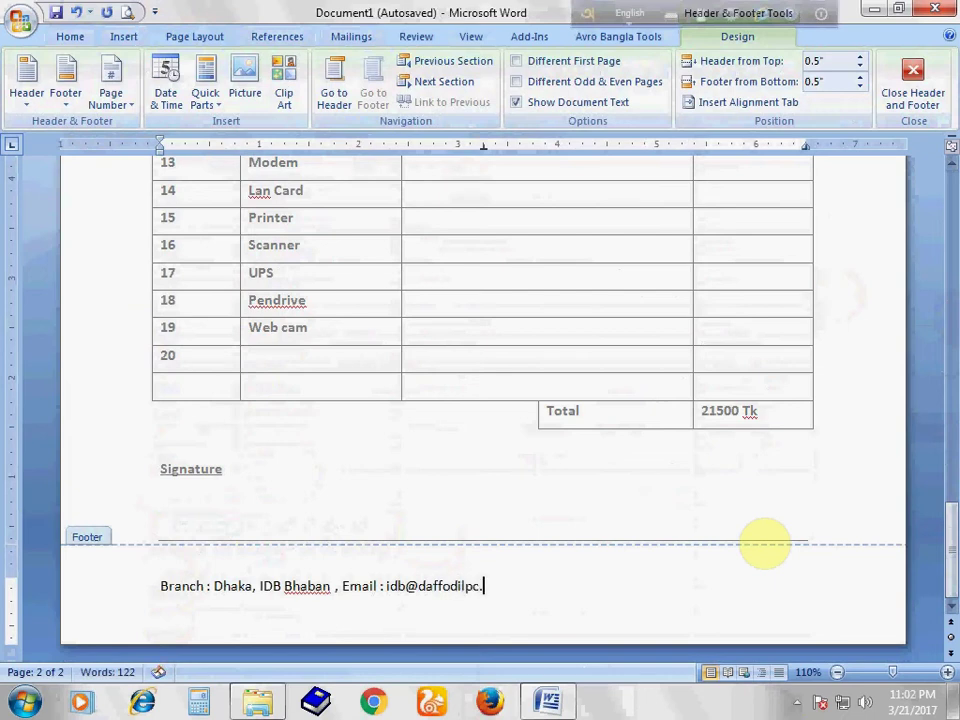
pyautogui.write('om')
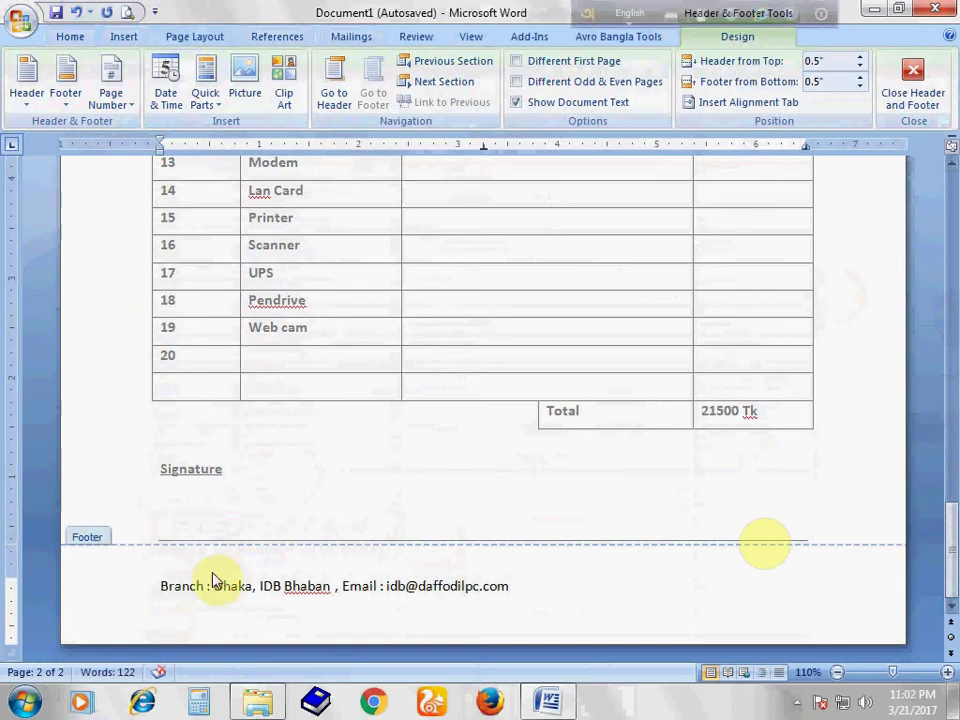
# Step: Leave footer editing and return to the quotation body below Signature
pyautogui.doubleClick(479, 419)
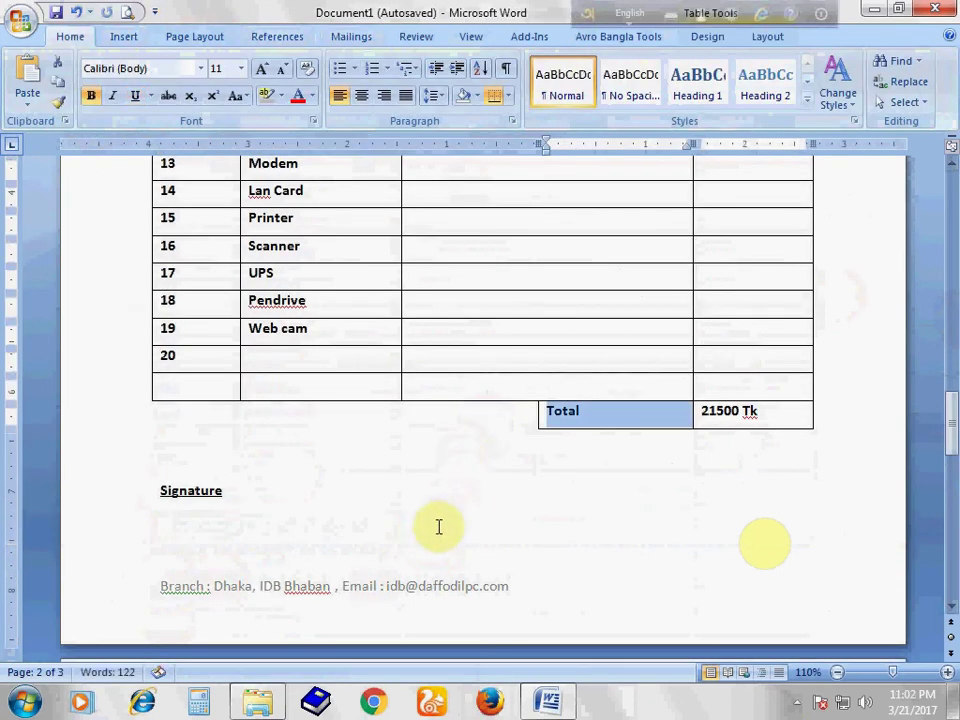
pyautogui.click(230, 585)
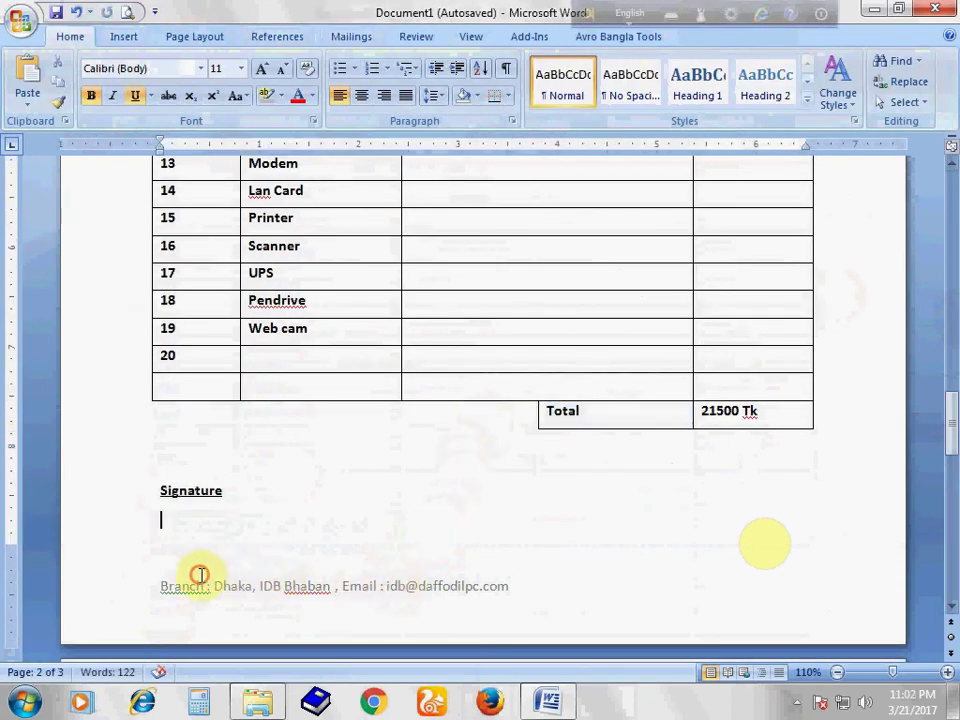
pyautogui.scroll(-2, 373, 574)
pyautogui.scroll(2, 505, 435)
pyautogui.scroll(1, 505, 435)
pyautogui.scroll(1, 505, 435)
pyautogui.scroll(1, 505, 435)
pyautogui.scroll(1, 505, 435)
pyautogui.scroll(1, 505, 435)
pyautogui.scroll(1, 505, 435)
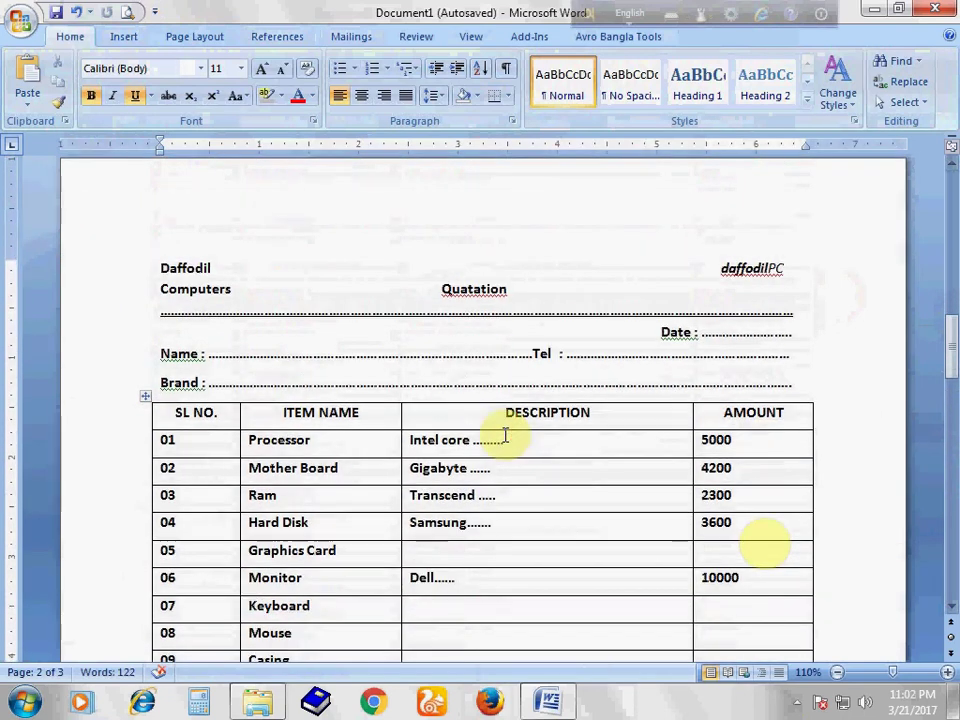
# Step: Show the quotation in Print Preview zoomed to 100% and scroll through the page
pyautogui.click(14, 14)
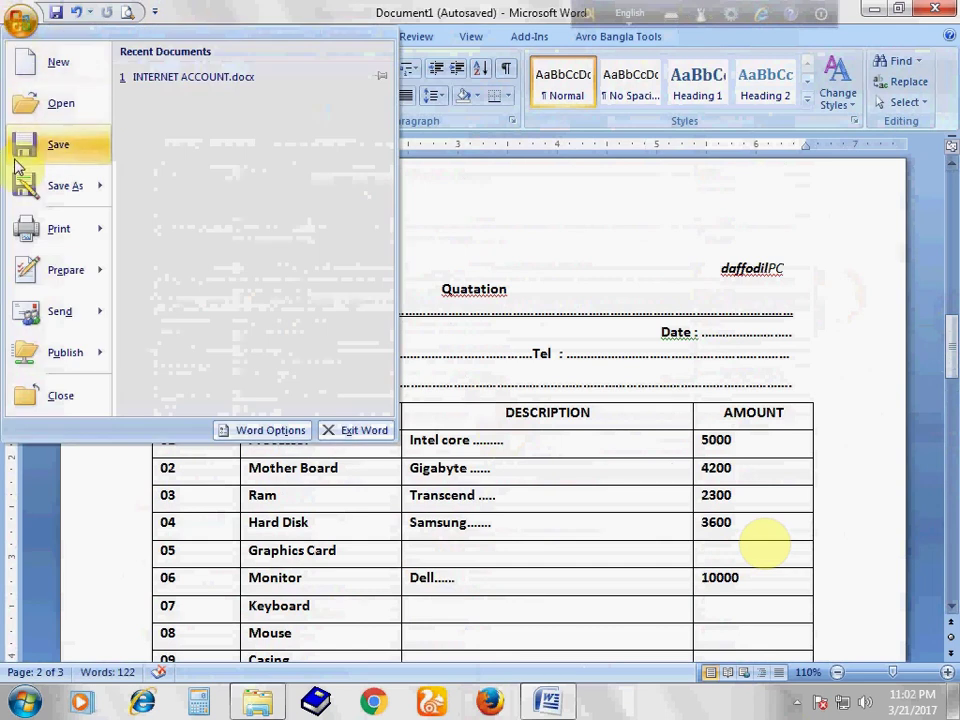
pyautogui.moveTo(108, 226)
pyautogui.click(177, 188)
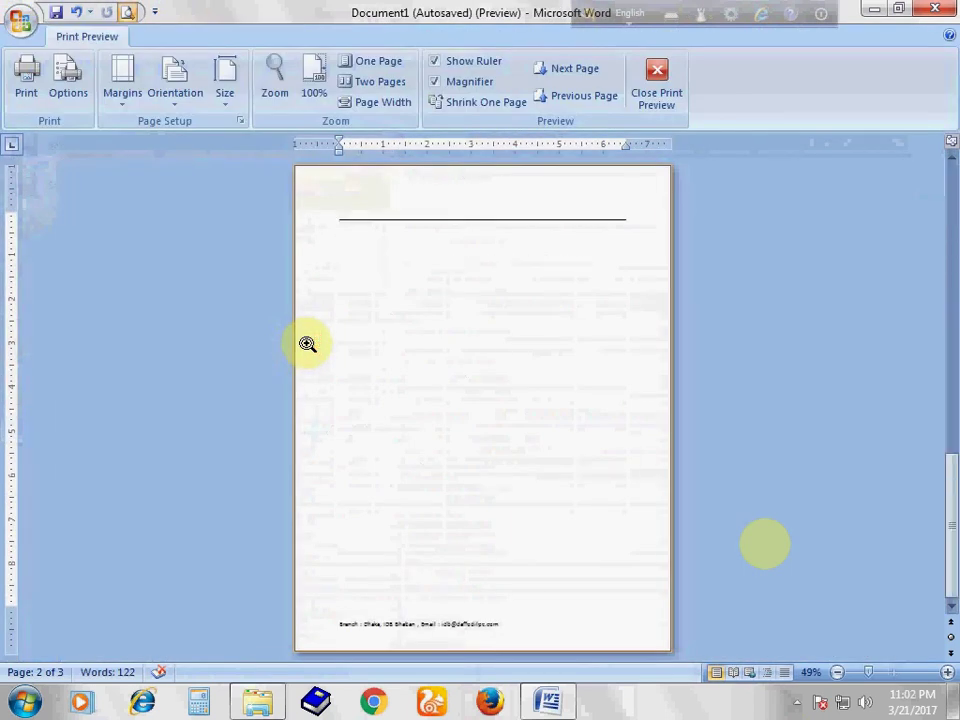
pyautogui.scroll(3, 307, 343)
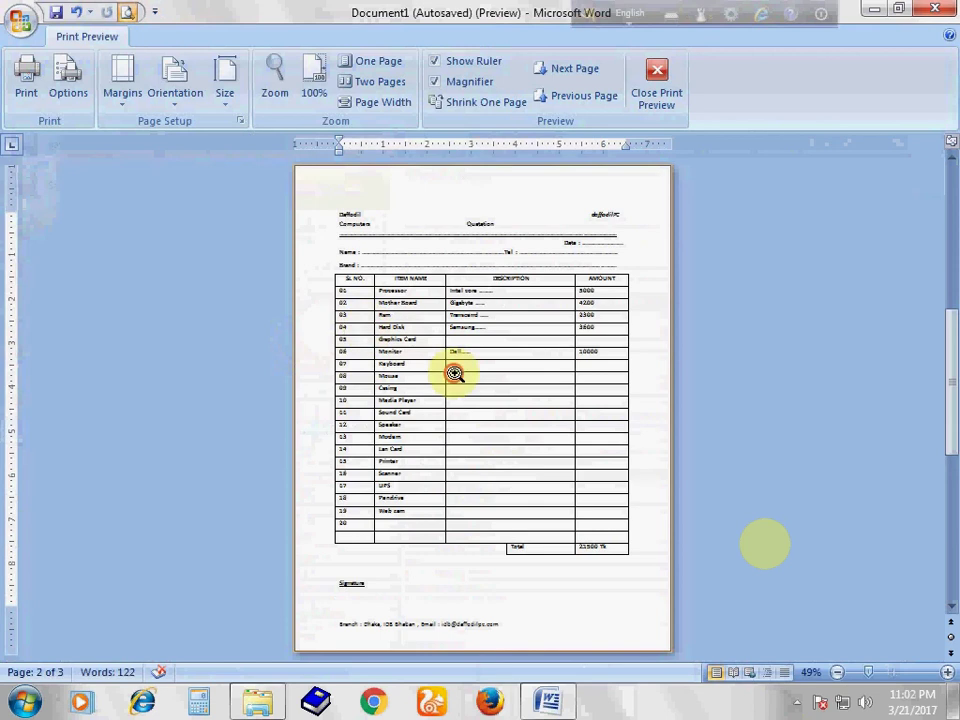
pyautogui.click(454, 373)
pyautogui.scroll(3, 426, 369)
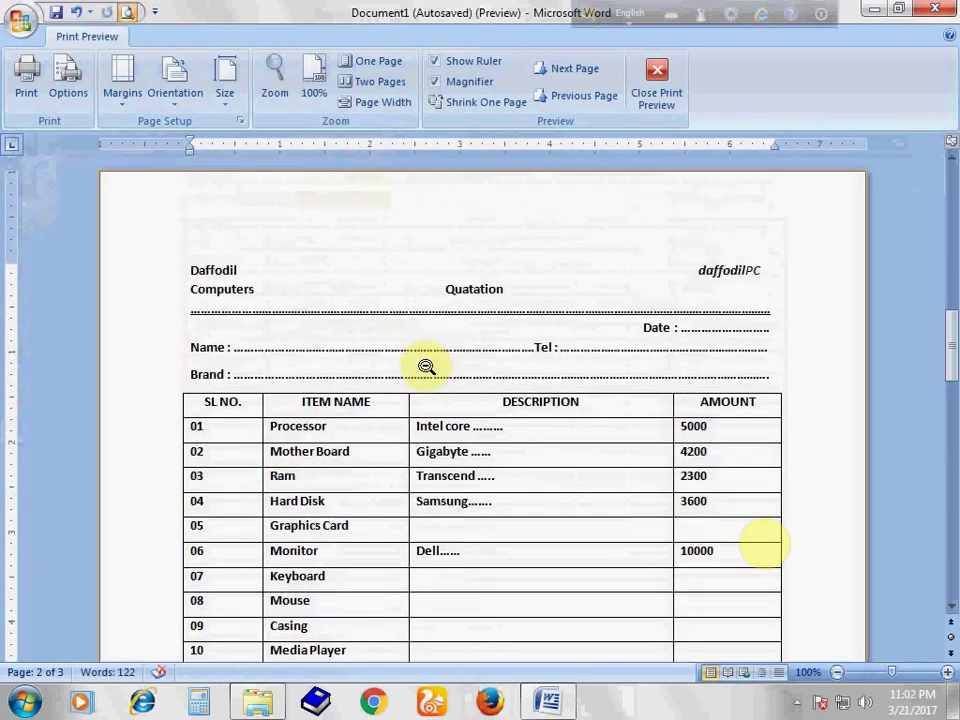
pyautogui.scroll(-1, 426, 366)
pyautogui.scroll(-1, 426, 366)
pyautogui.scroll(-1, 426, 366)
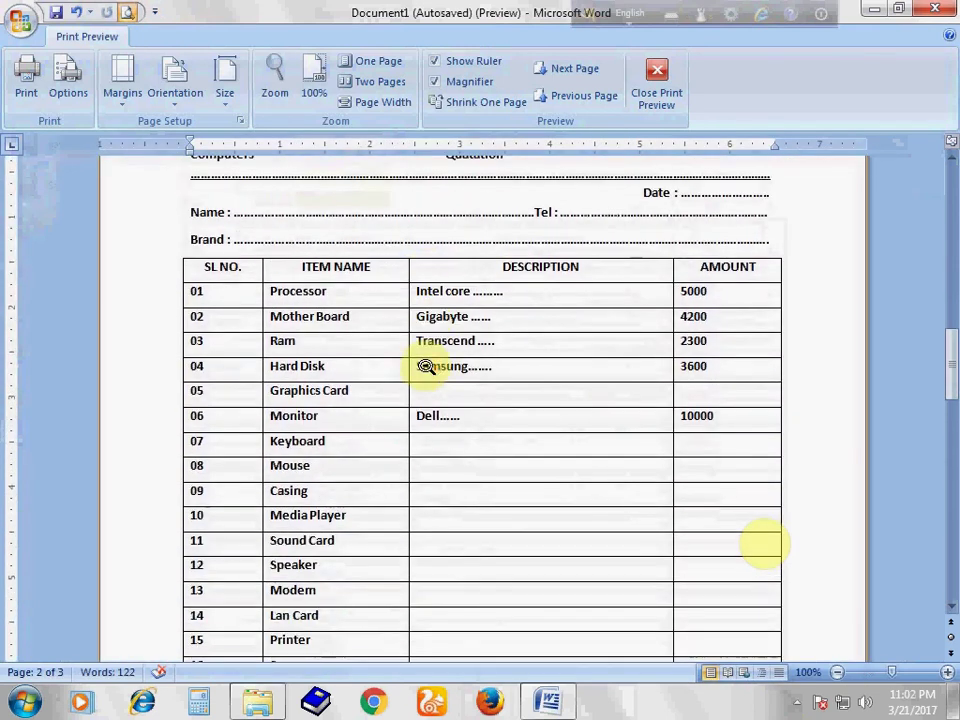
pyautogui.scroll(-2, 426, 366)
pyautogui.scroll(-2, 426, 366)
pyautogui.scroll(-2, 426, 366)
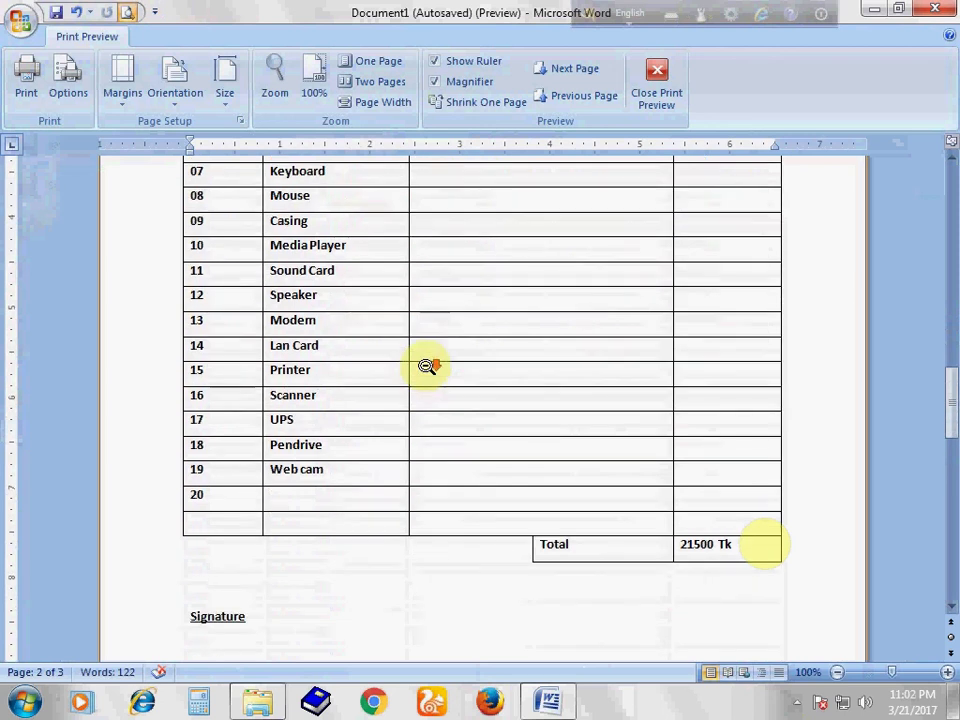
pyautogui.scroll(-2, 426, 366)
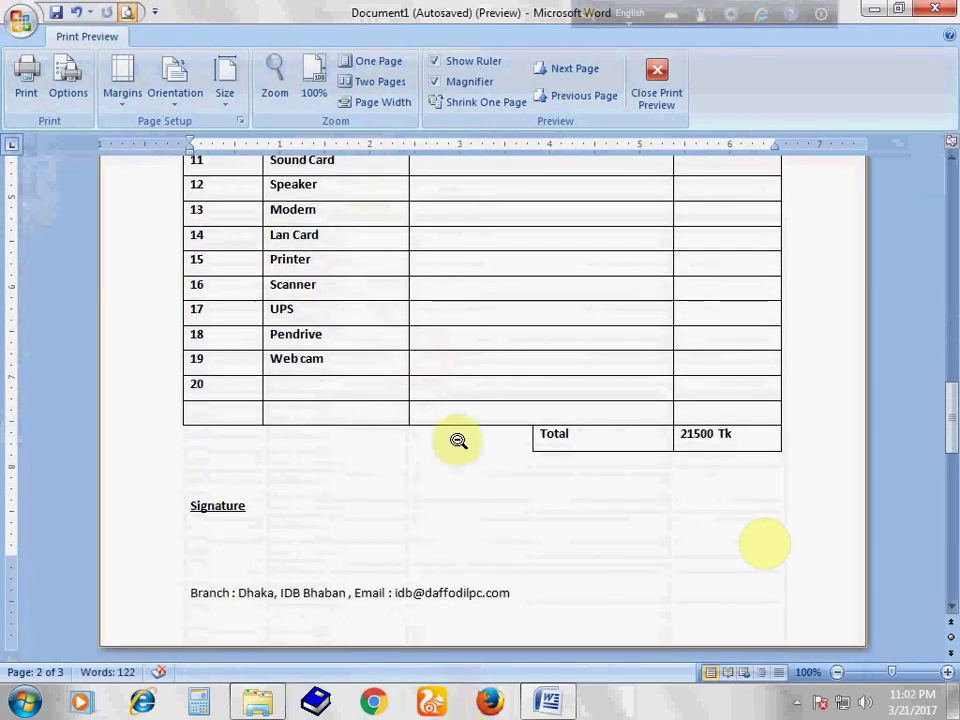
pyautogui.scroll(5, 397, 442)
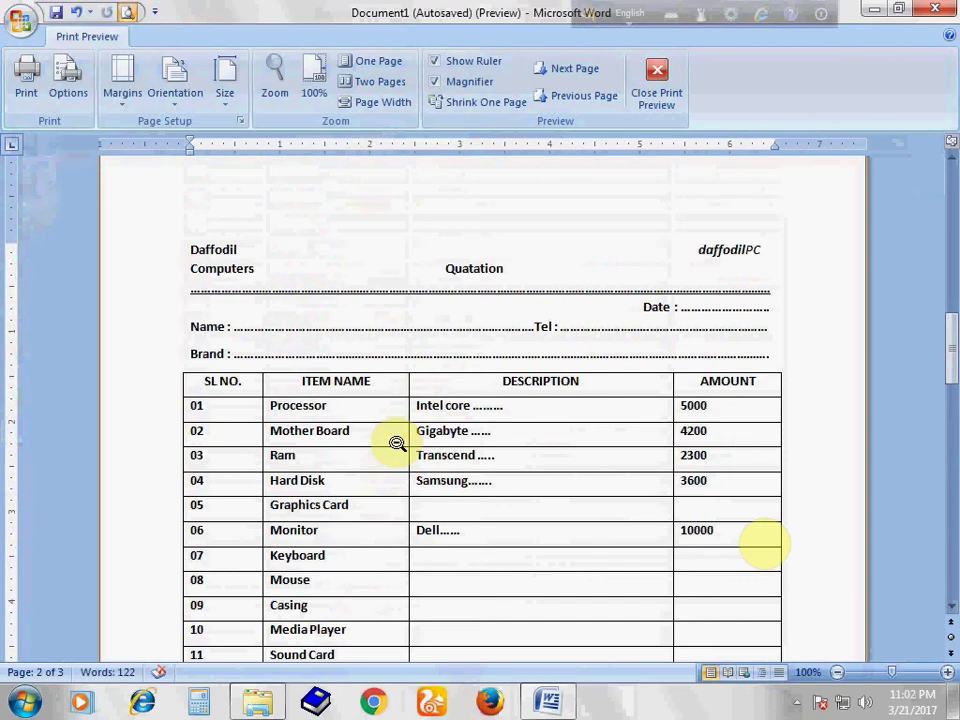
pyautogui.scroll(-1, 397, 442)
pyautogui.scroll(-1, 397, 442)
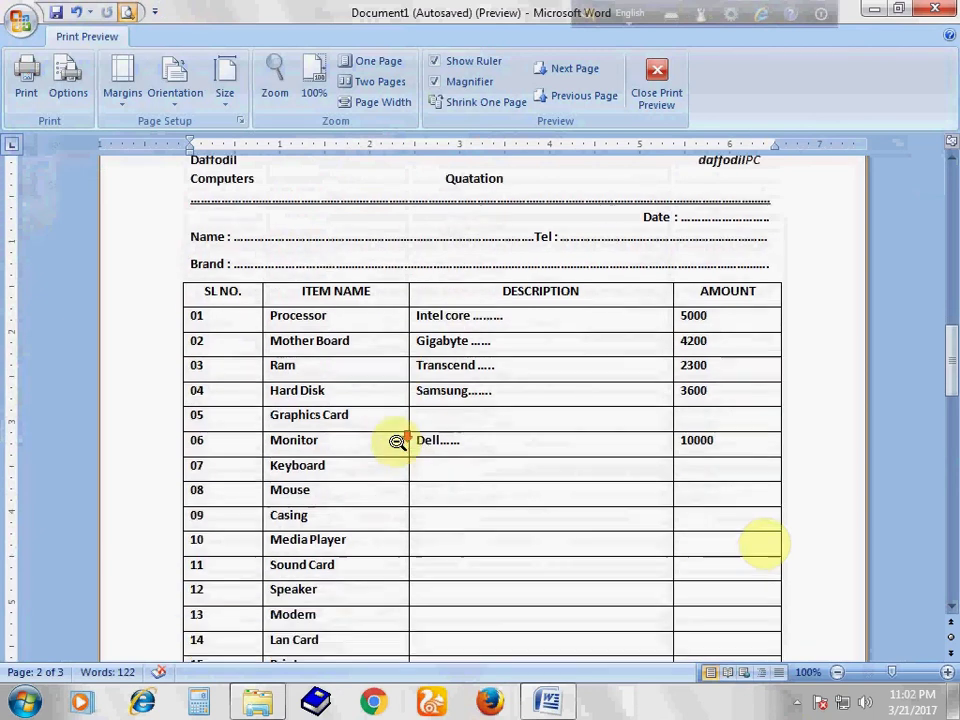
# Step: Close Print Preview and add 'Thank you Friends ,' after the page-1 introduction
pyautogui.click(675, 86)
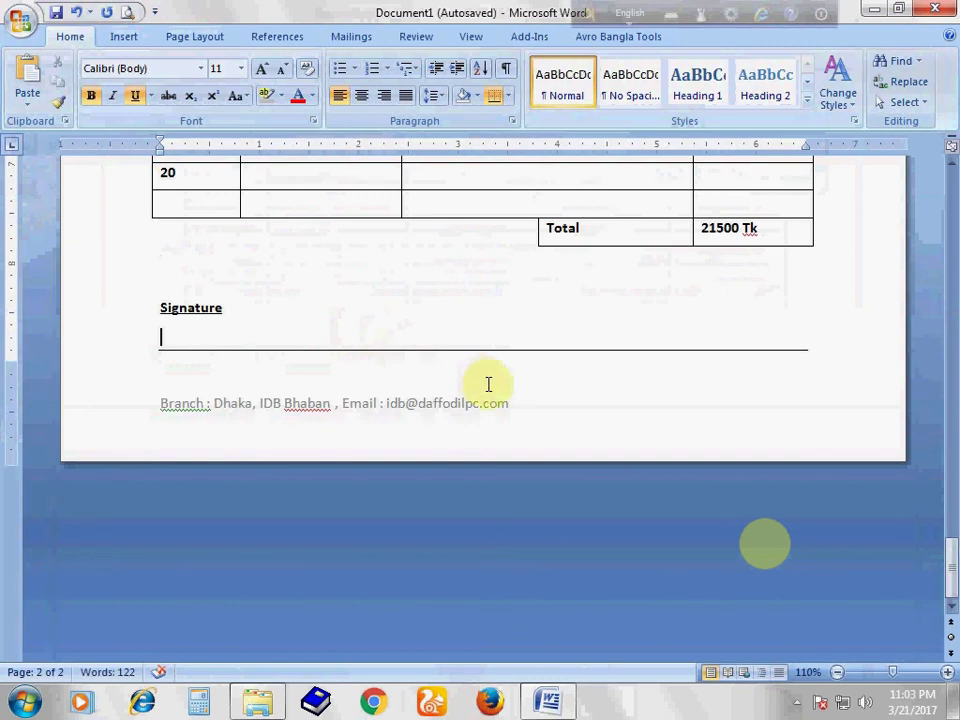
pyautogui.scroll(5, 514, 396)
pyautogui.scroll(10, 519, 393)
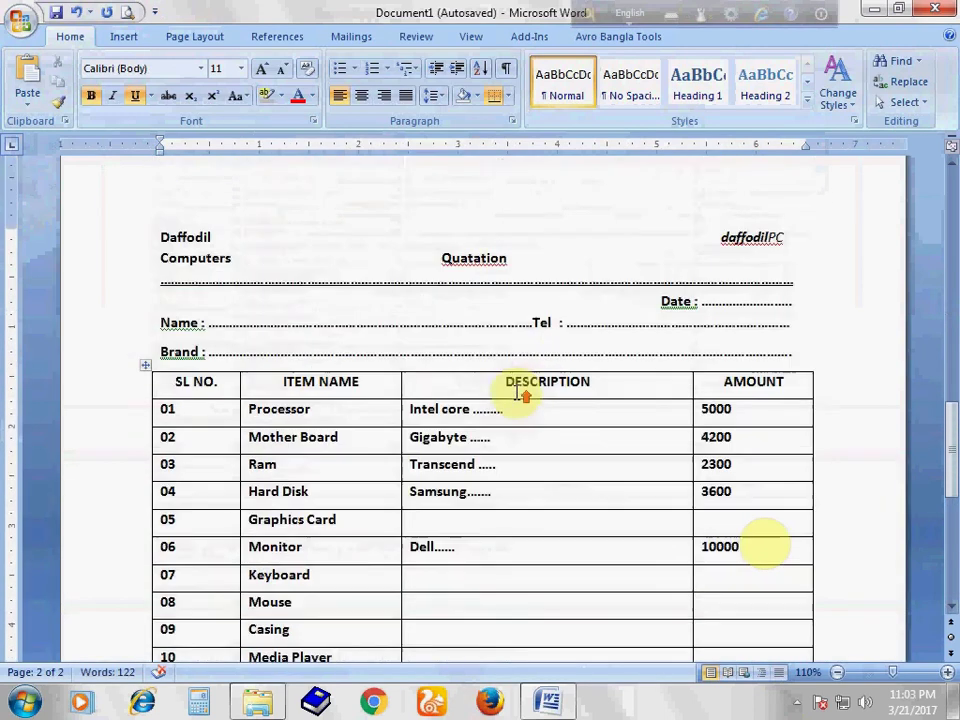
pyautogui.scroll(2, 520, 394)
pyautogui.scroll(6, 518, 444)
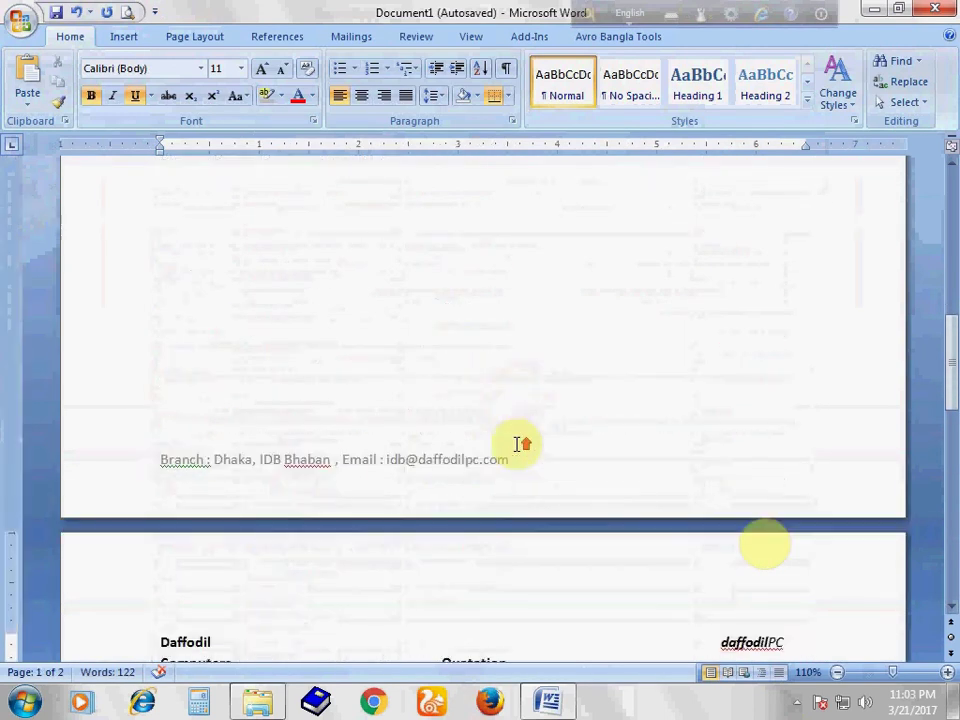
pyautogui.scroll(10, 518, 444)
pyautogui.scroll(3, 514, 437)
pyautogui.click(377, 420)
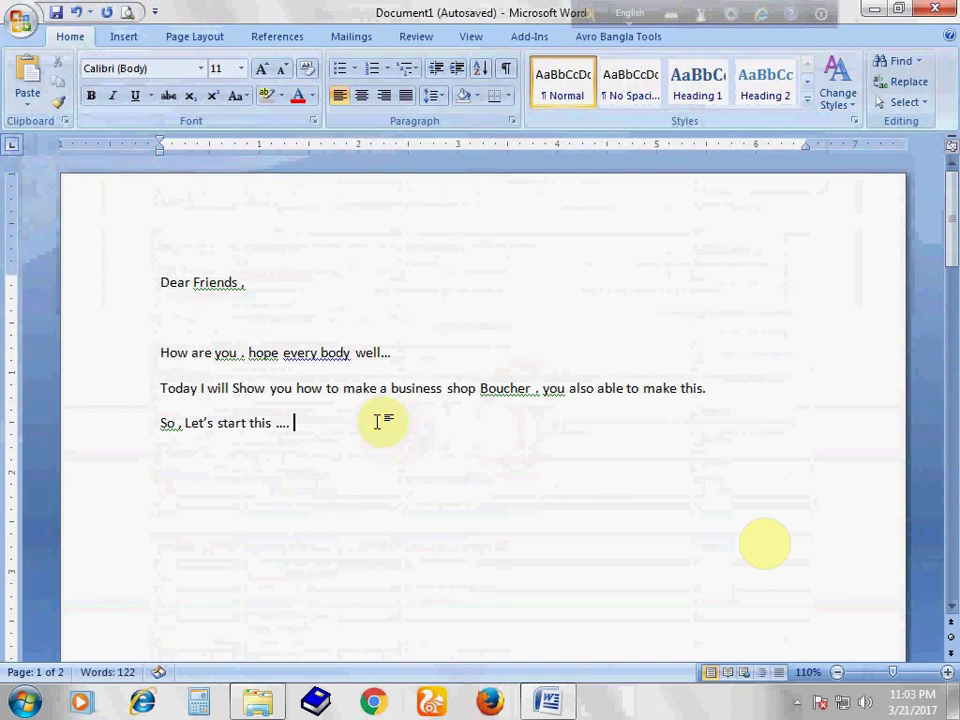
pyautogui.press('Return')
pyautogui.press('Return')
pyautogui.write('Thank yo')
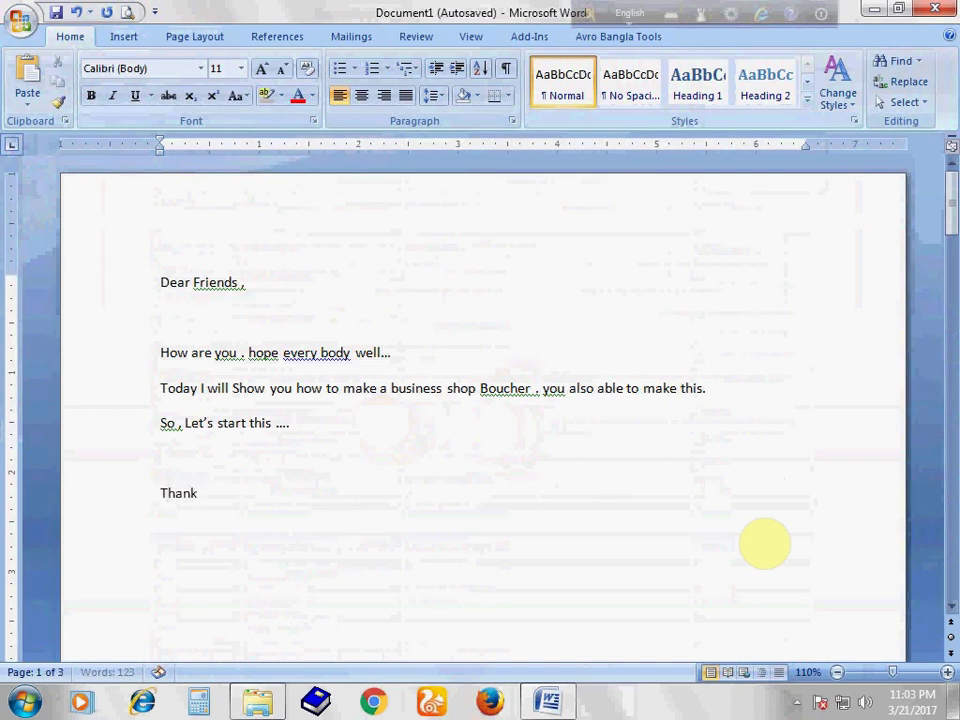
pyautogui.write('u Friends ,')
# Step: Add the line 'To see the Tutorial . Pls like, share and Subscribe this video'
pyautogui.press('Return')
pyautogui.press('Return')
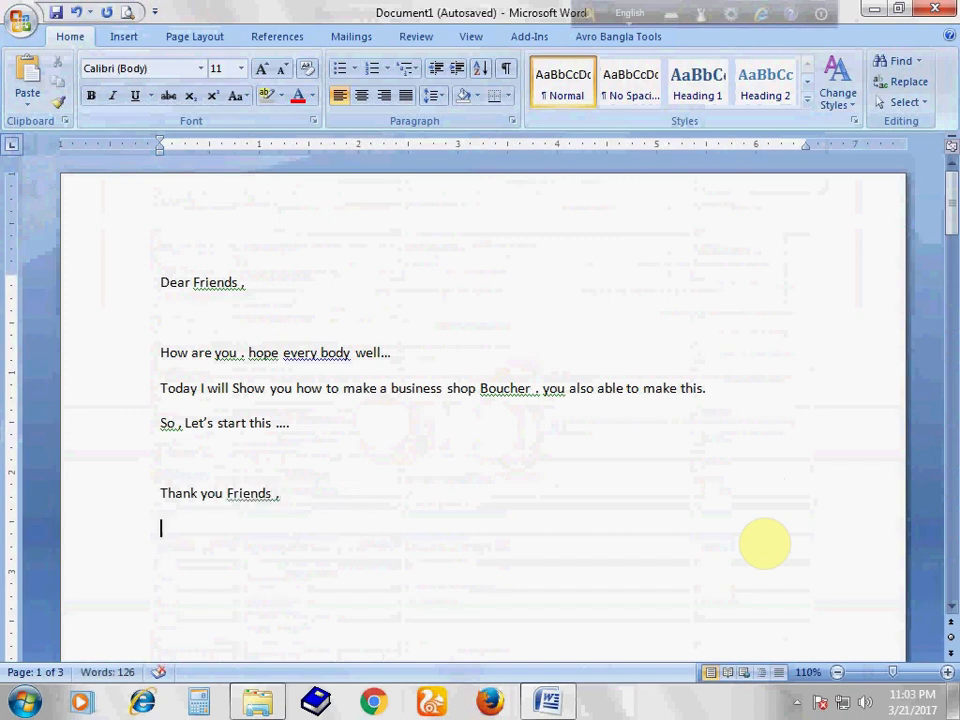
pyautogui.write('To')
pyautogui.write(' see the v')
pyautogui.press('BackSpace')
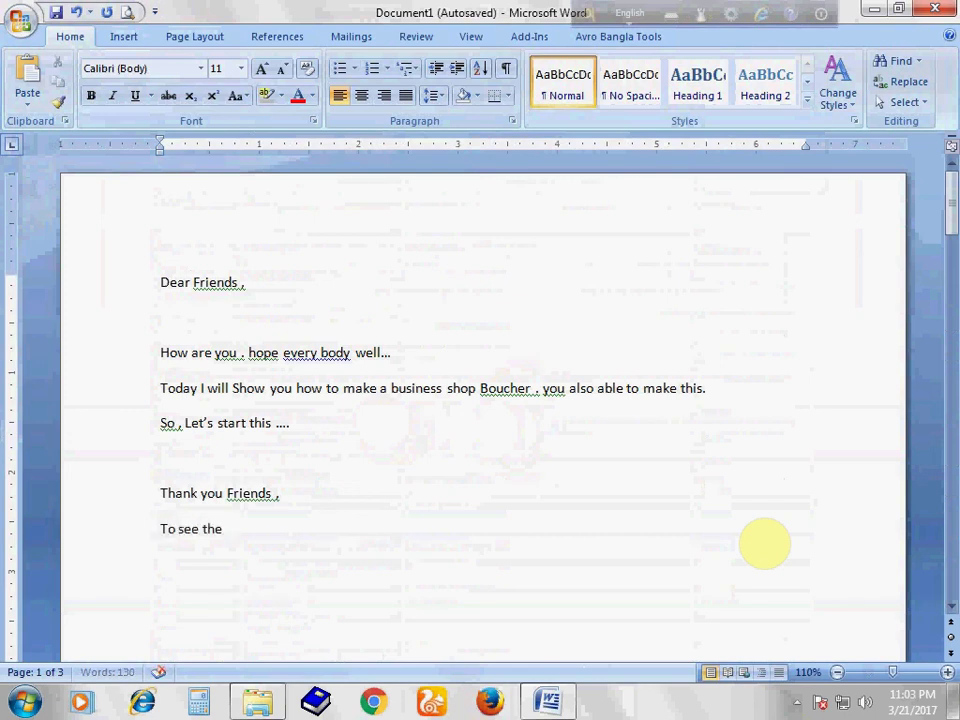
pyautogui.write('utorial')
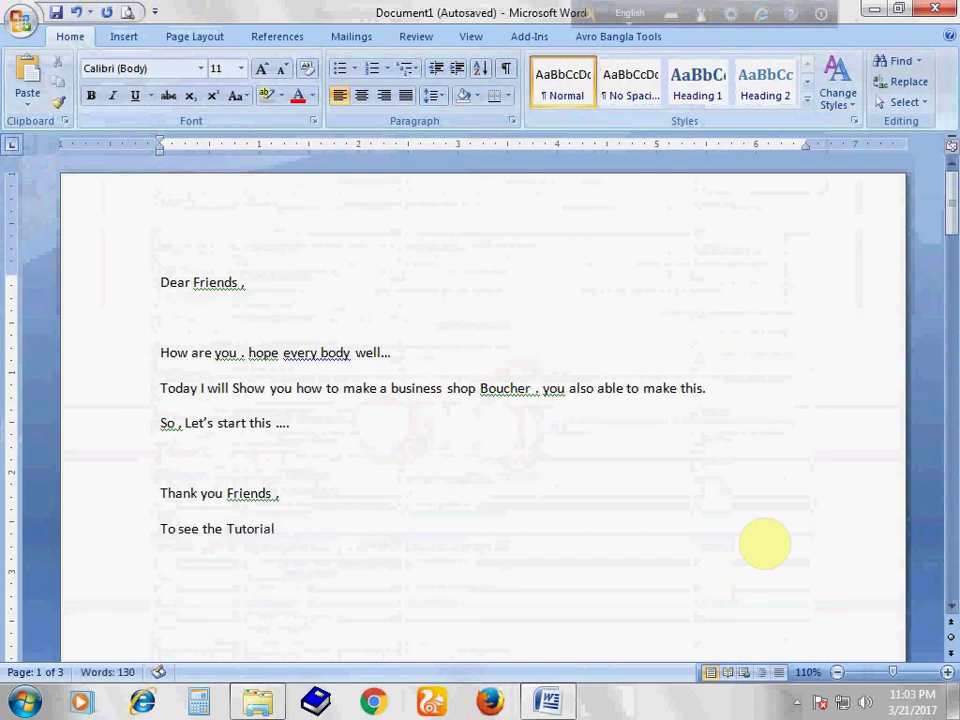
pyautogui.write(' a')
pyautogui.press('BackSpace')
pyautogui.write('. Pls like,')
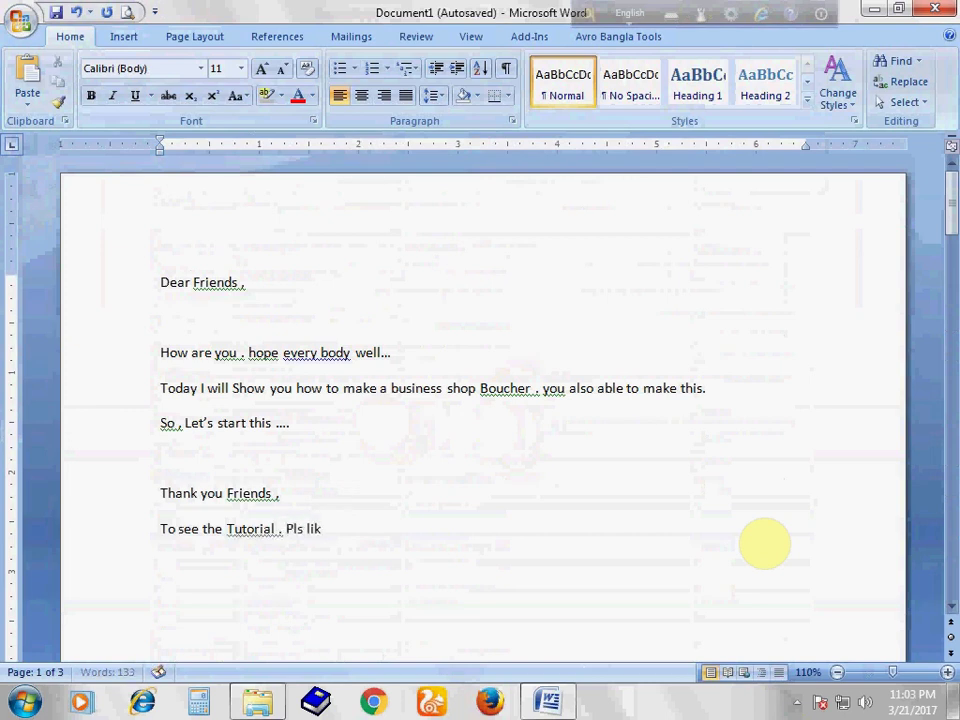
pyautogui.write(' share')
pyautogui.write(' and Subscribe this video')
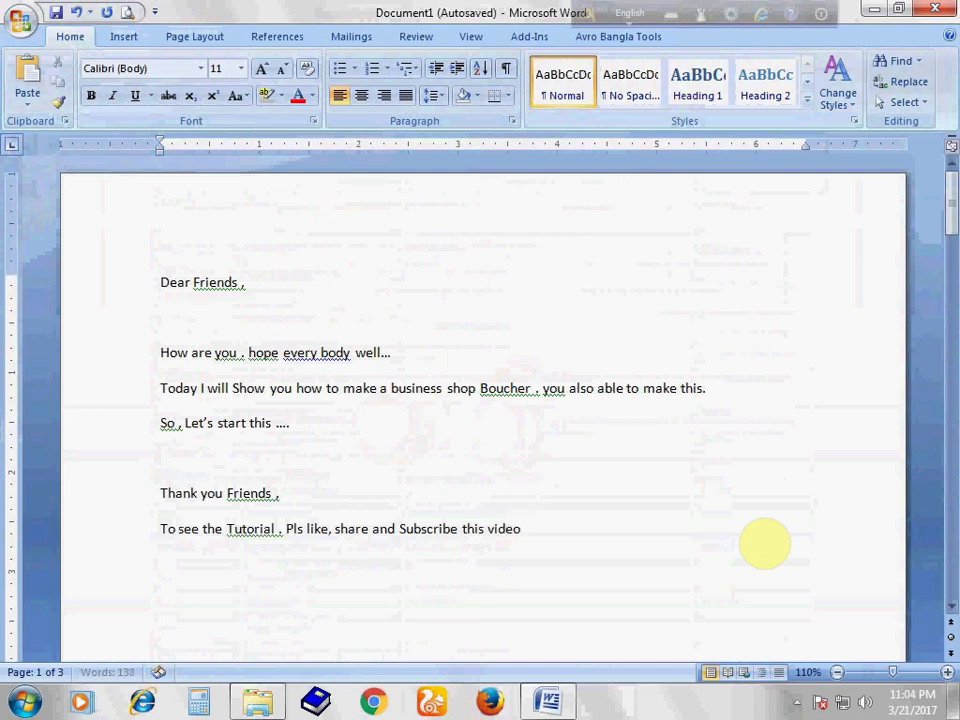